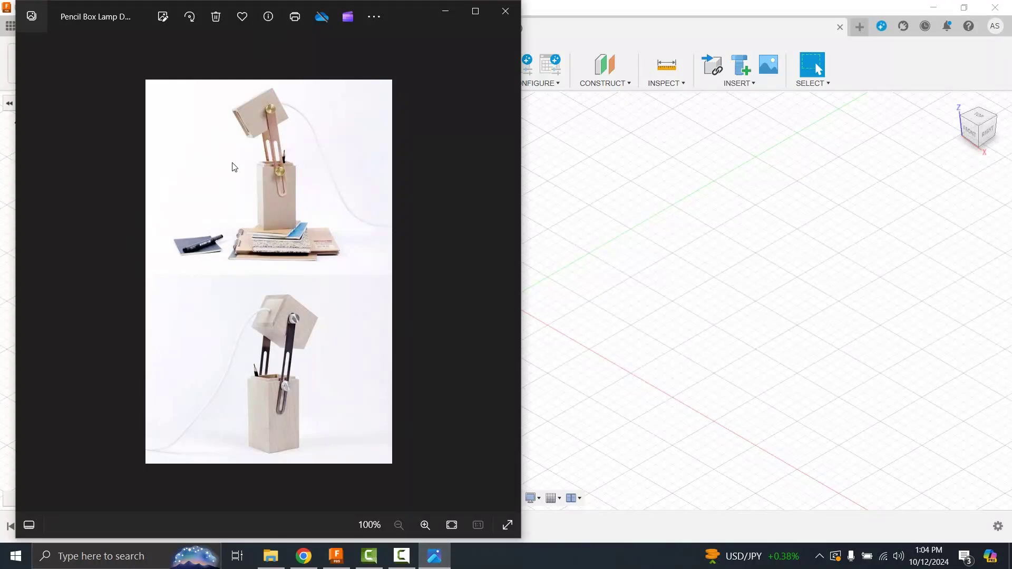
Bring the empty Fusion design window in front of the Photos reference image.
{"action": "left_click", "coordinate": [629, 5]}
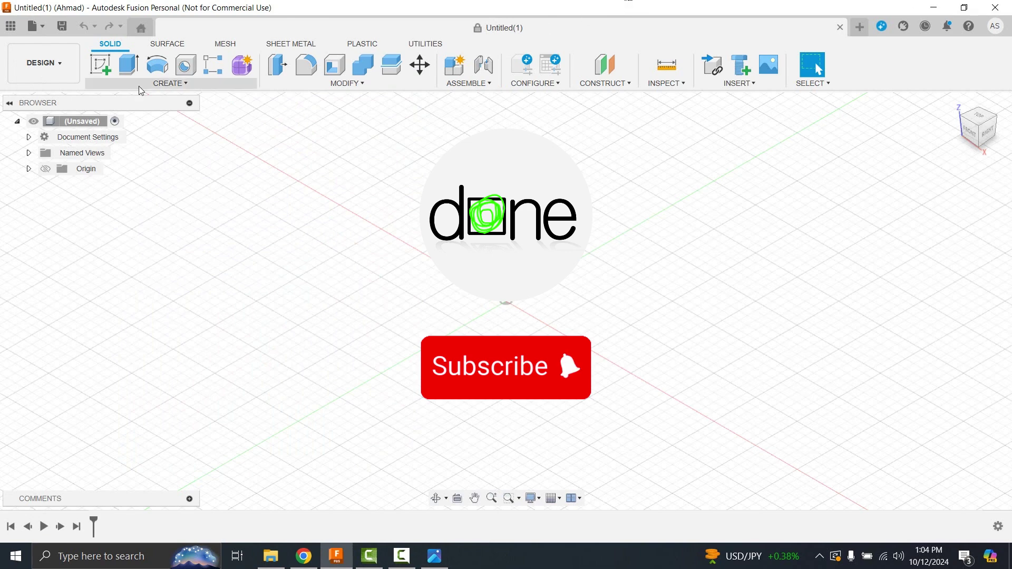
Sketch a 50 × 50 mm square from the origin on the ground plane.
{"action": "left_click", "coordinate": [99, 66]}
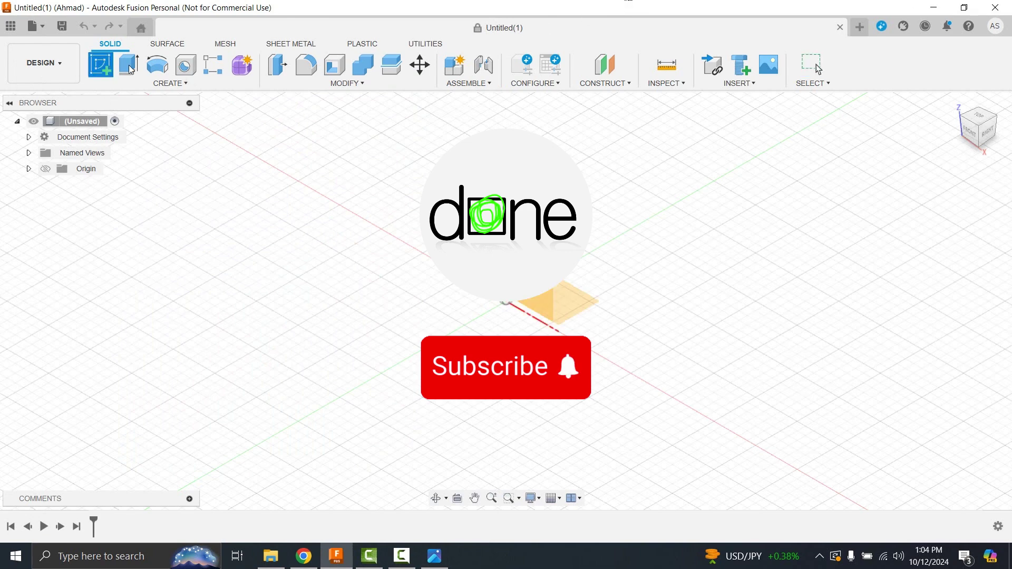
{"action": "left_click", "coordinate": [577, 299]}
{"action": "left_click", "coordinate": [568, 268]}
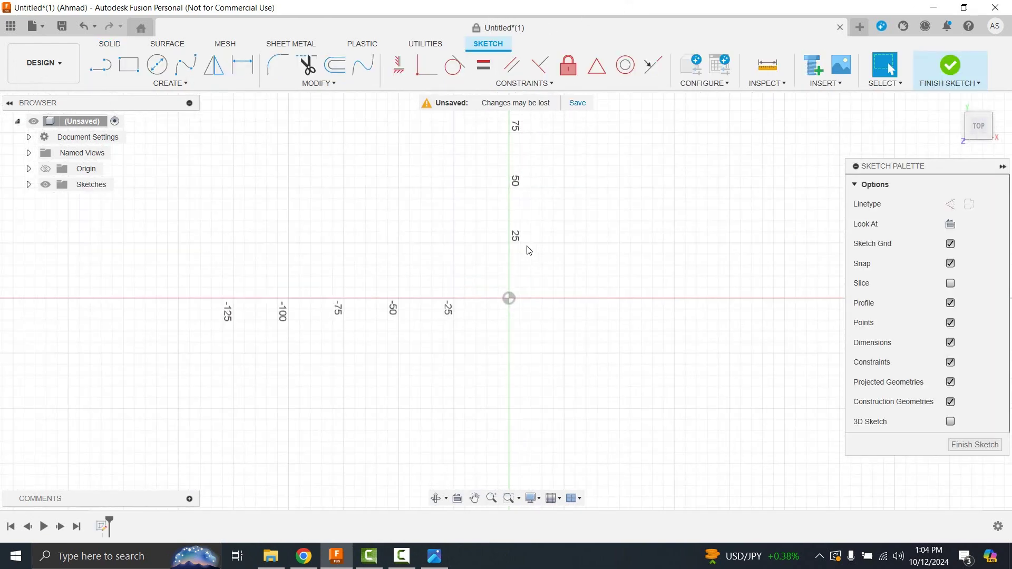
{"action": "middle_click_drag", "start_coordinate": [483, 269], "coordinate": [466, 301]}
{"action": "key", "text": "r"}
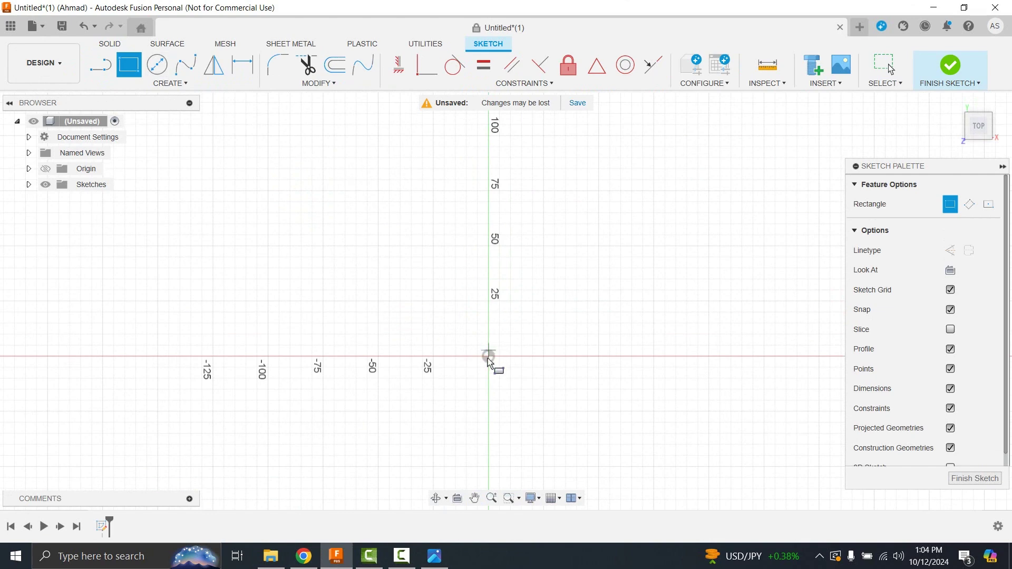
{"action": "left_click", "coordinate": [488, 357]}
{"action": "left_click", "coordinate": [377, 246]}
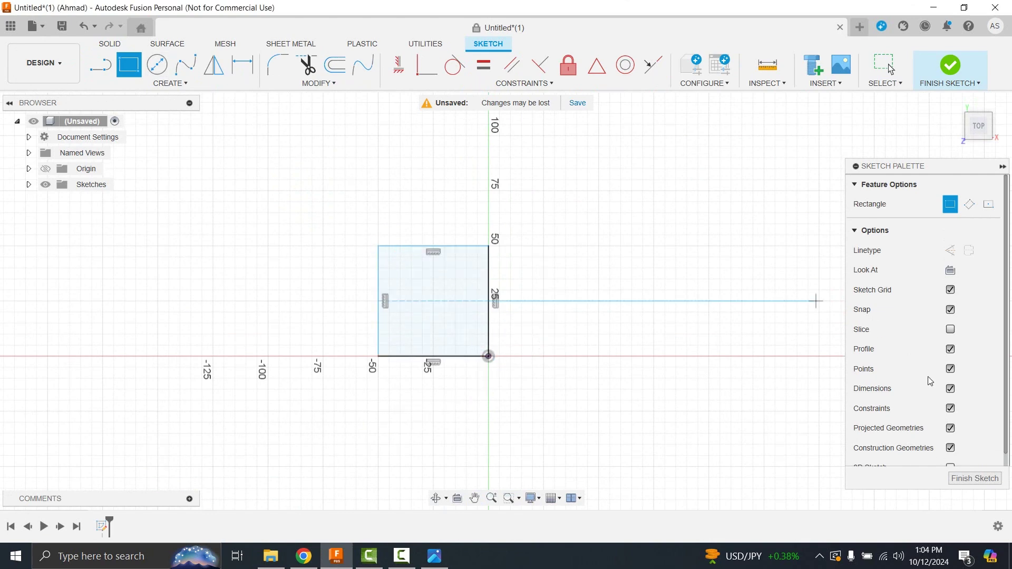
{"action": "left_click", "coordinate": [974, 478]}
Extrude the square 100 mm upward into a solid box.
{"action": "key", "text": "e"}
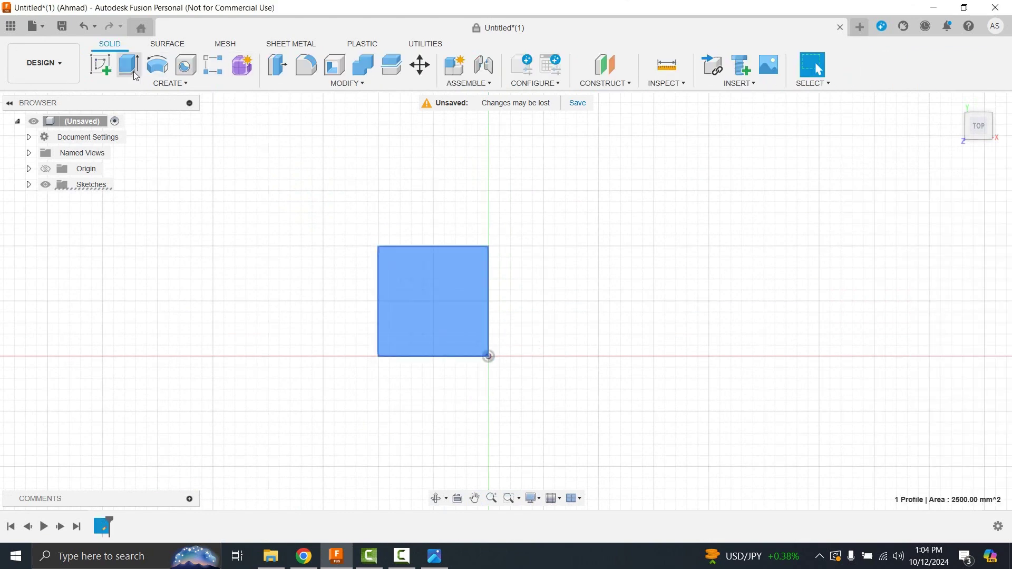
{"action": "mouse_move", "coordinate": [490, 383]}
{"action": "middle_mouse_down", "text": "shift"}
{"action": "mouse_move", "coordinate": [425, 312]}
{"action": "mouse_move", "coordinate": [495, 281]}
{"action": "mouse_move", "coordinate": [513, 296]}
{"action": "mouse_move", "coordinate": [530, 222]}
{"action": "mouse_move", "coordinate": [345, 379]}
{"action": "mouse_move", "coordinate": [371, 360]}
{"action": "middle_mouse_up", "text": "shift"}
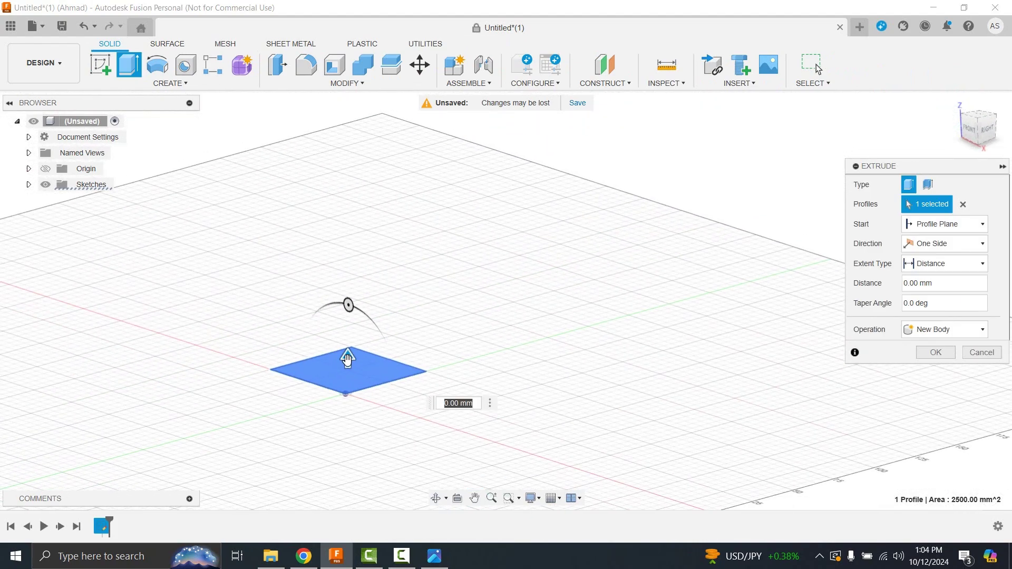
{"action": "left_click_drag", "start_coordinate": [345, 355], "coordinate": [377, 149]}
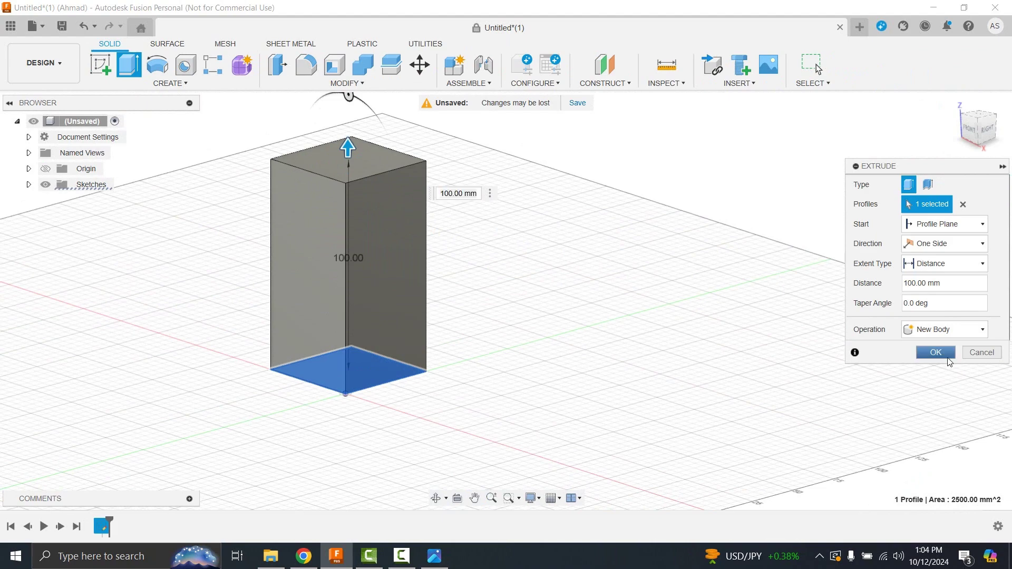
{"action": "left_click", "coordinate": [948, 358]}
{"action": "middle_click_drag", "start_coordinate": [242, 282], "coordinate": [231, 374]}
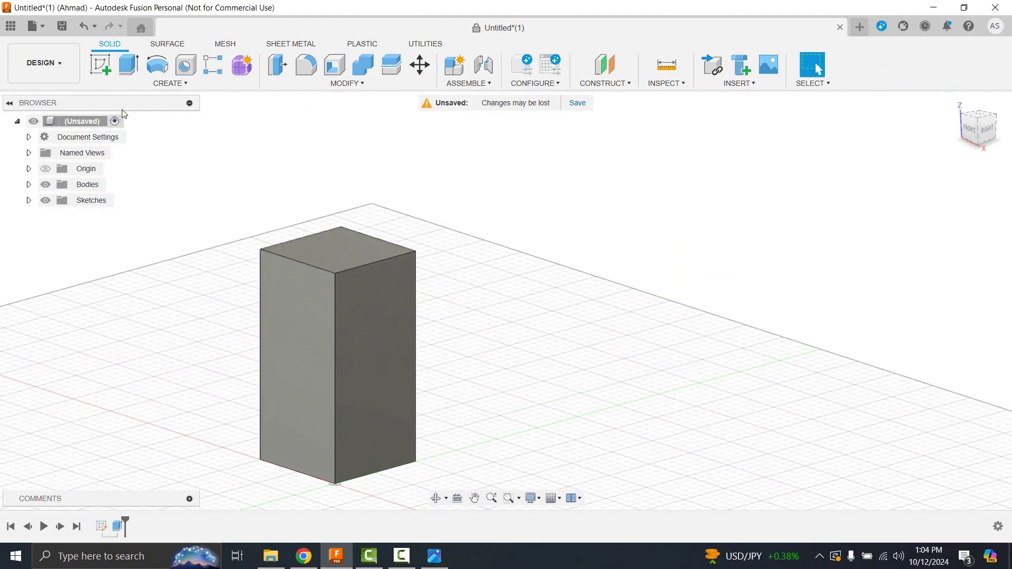
Shell the box with 5 mm inside thickness, leaving the top face open.
{"action": "left_click", "coordinate": [335, 64]}
{"action": "left_click", "coordinate": [337, 255]}
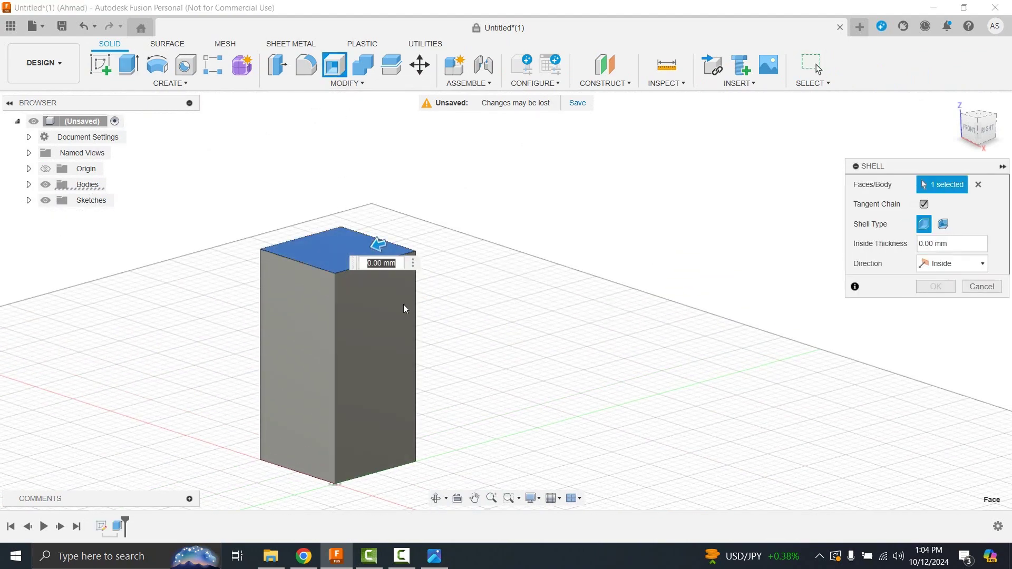
{"action": "type", "text": "5"}
{"action": "middle_click_drag", "start_coordinate": [324, 311], "coordinate": [307, 286], "text": "shift"}
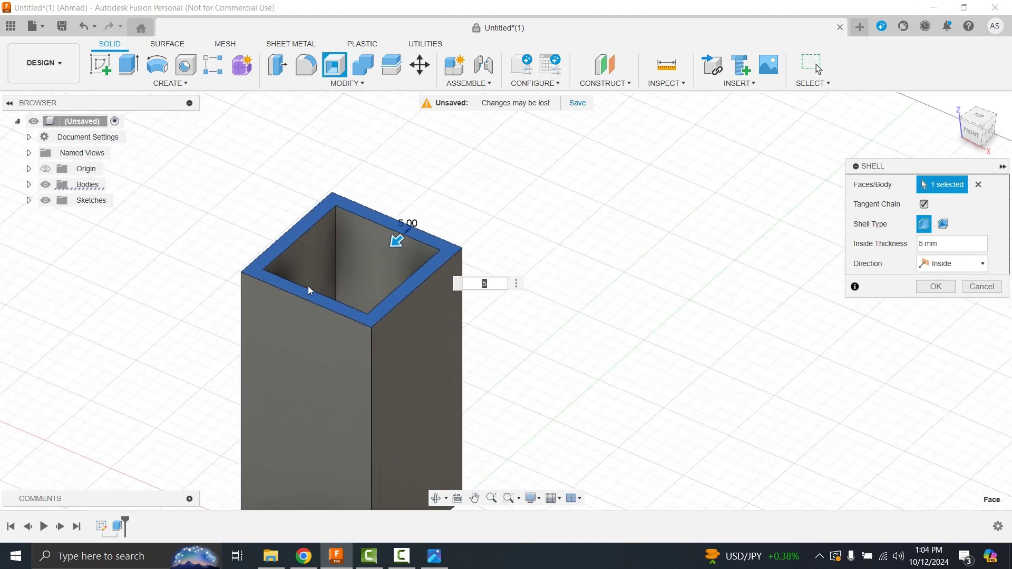
{"action": "scroll", "coordinate": [309, 285], "scroll_direction": "up", "scroll_amount": 3}
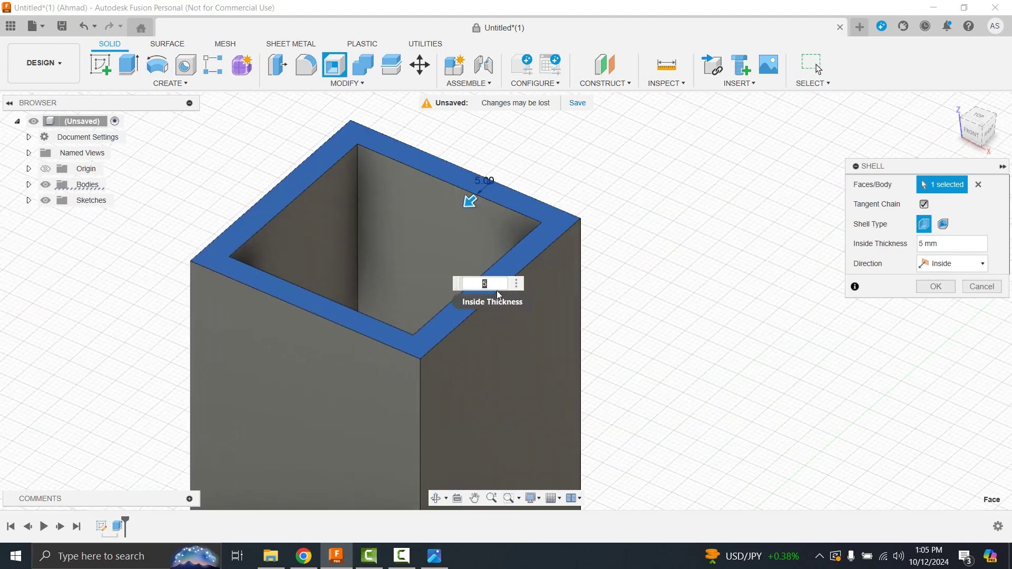
{"action": "left_click", "coordinate": [936, 287]}
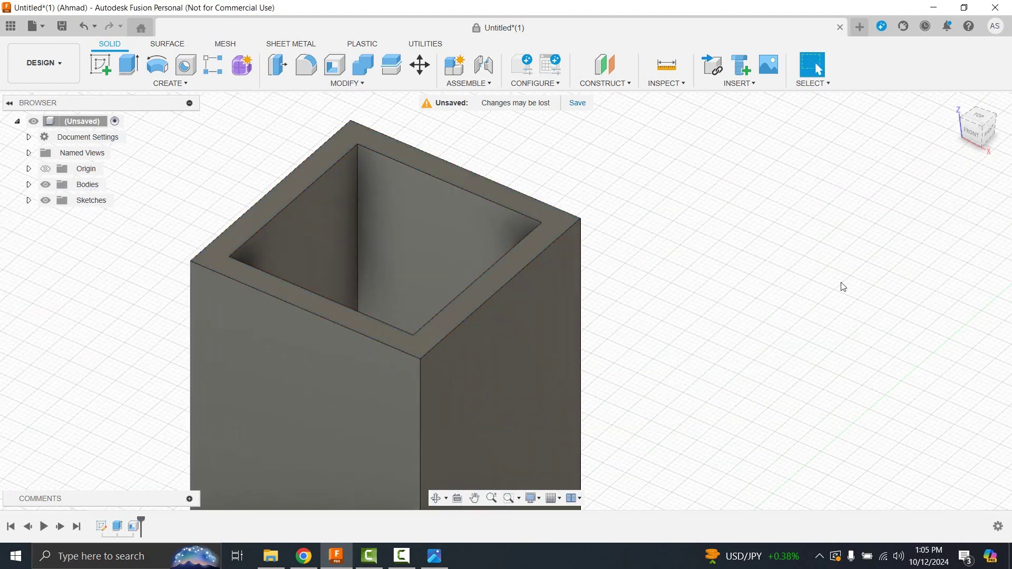
{"action": "left_click", "coordinate": [92, 70]}
Sketch a 2 × 1 mm rectangle on the box's top rim near the inner corner.
{"action": "left_click", "coordinate": [265, 207]}
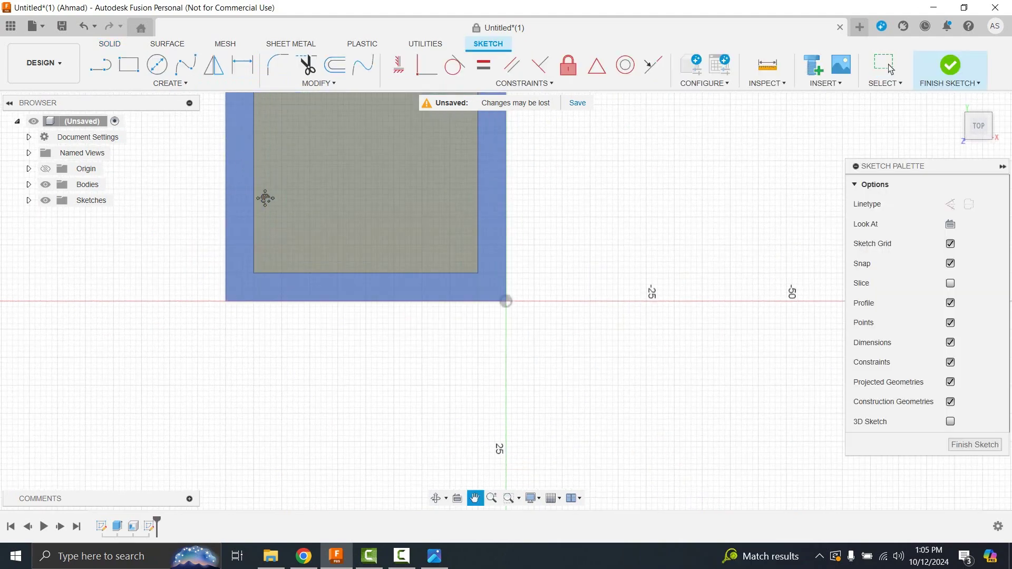
{"action": "key", "text": "r"}
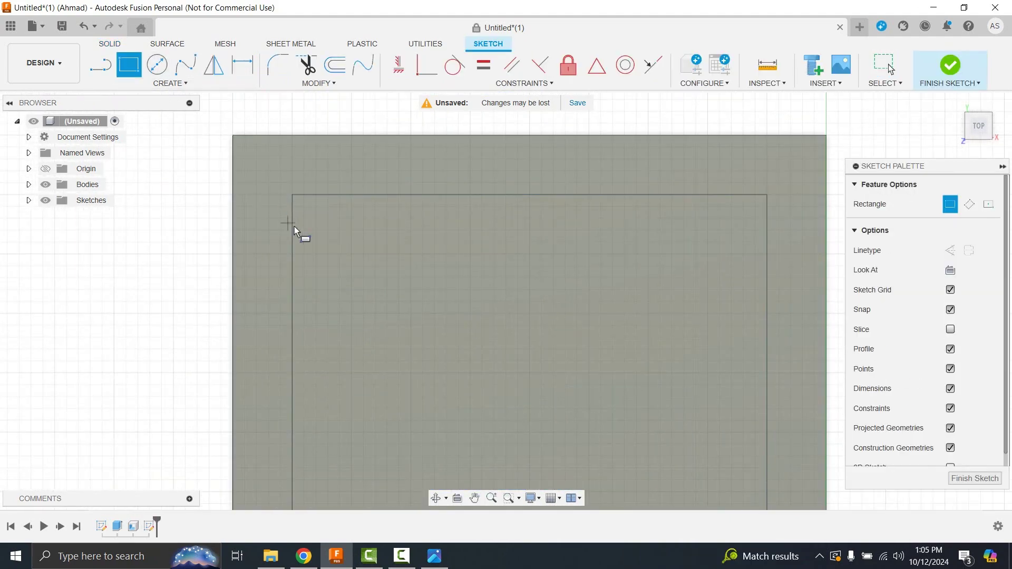
{"action": "left_click", "coordinate": [291, 225]}
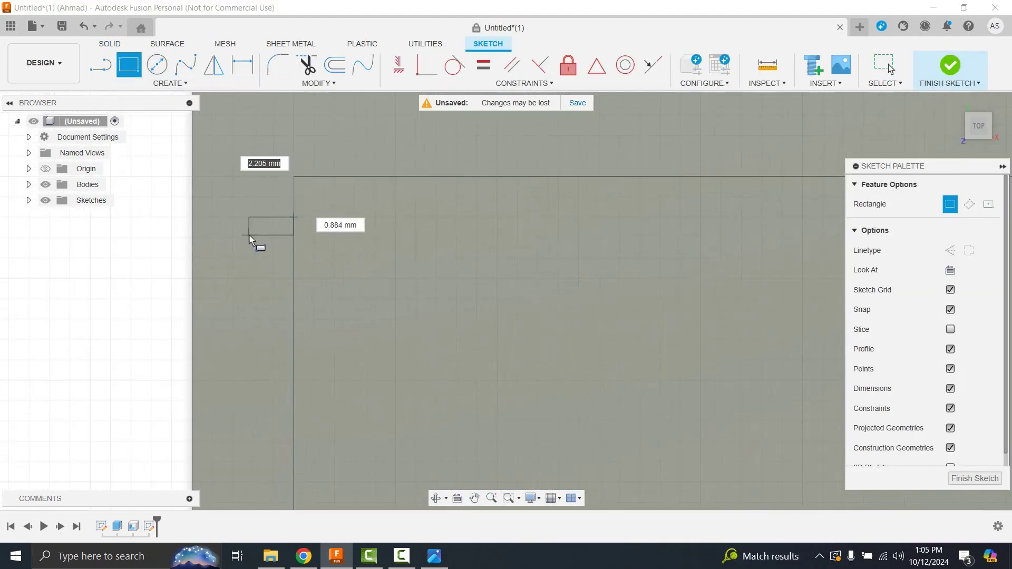
{"action": "key", "text": "Return"}
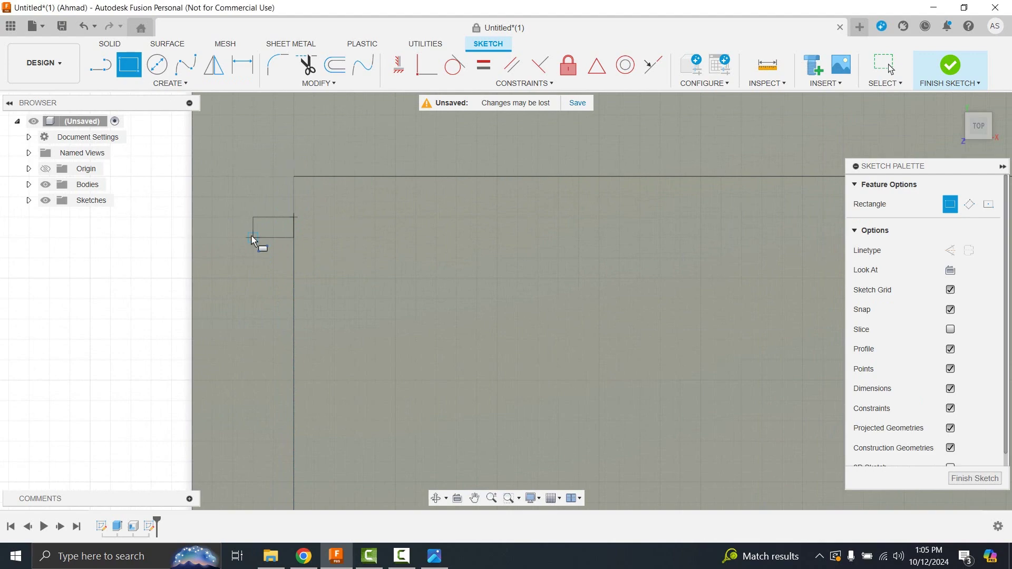
{"action": "left_click", "coordinate": [978, 484]}
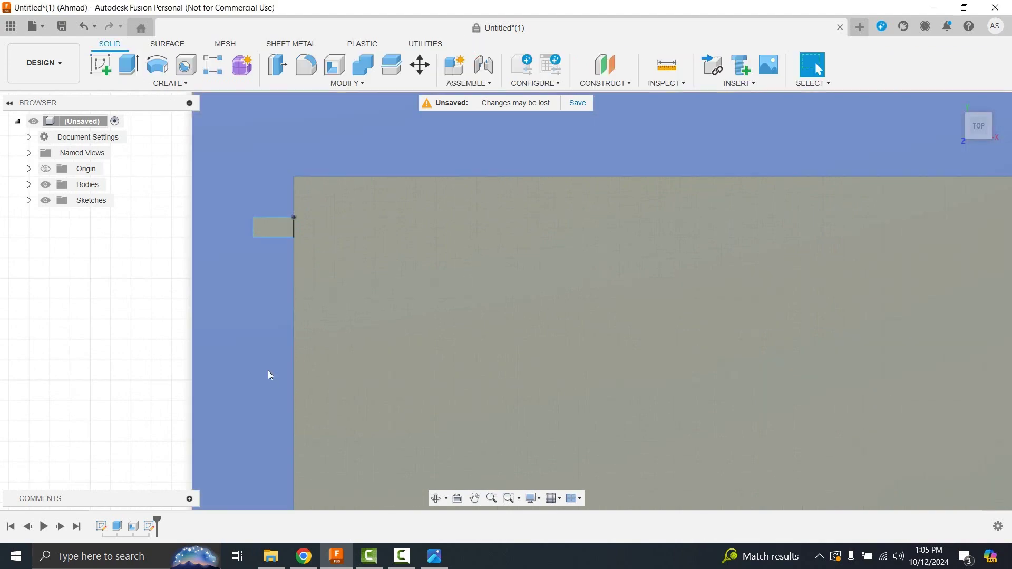
Extrude the small rectangle 2 mm into a nub on the rim.
{"action": "scroll", "coordinate": [274, 340], "scroll_direction": "up", "scroll_amount": 3}
{"action": "scroll", "coordinate": [317, 332], "scroll_direction": "up", "scroll_amount": 2}
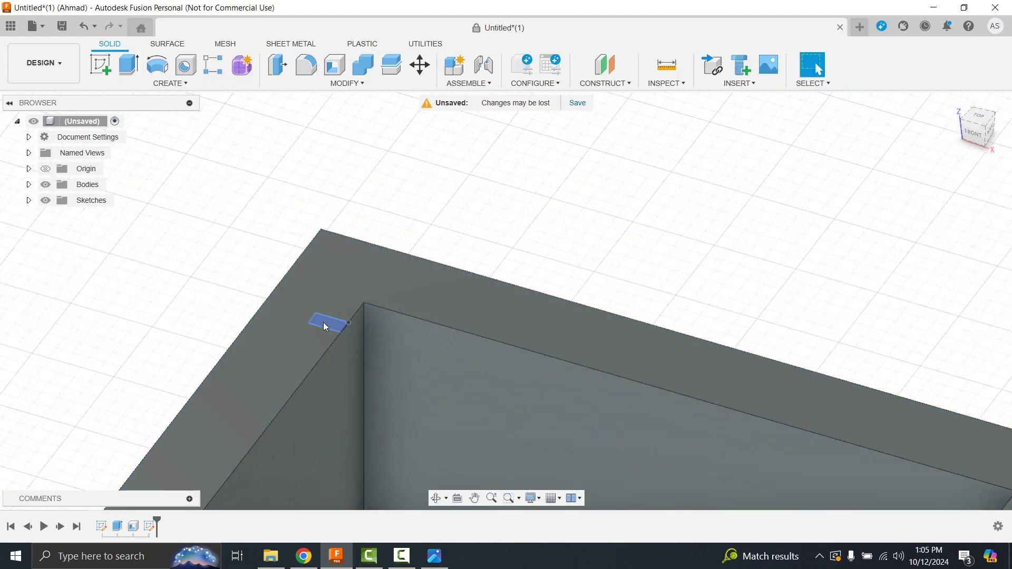
{"action": "key", "text": "e"}
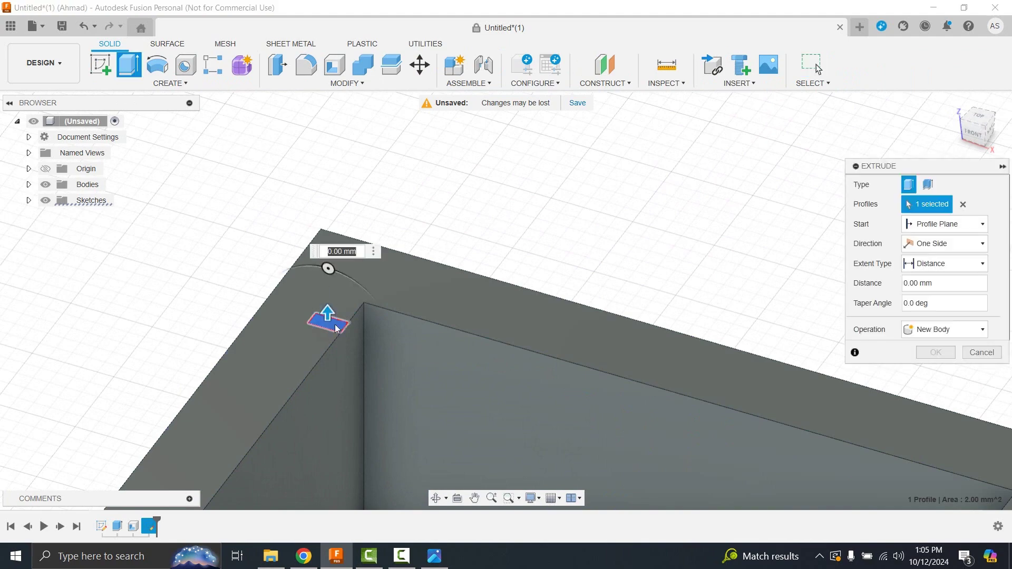
{"action": "left_click_drag", "start_coordinate": [327, 311], "coordinate": [327, 289]}
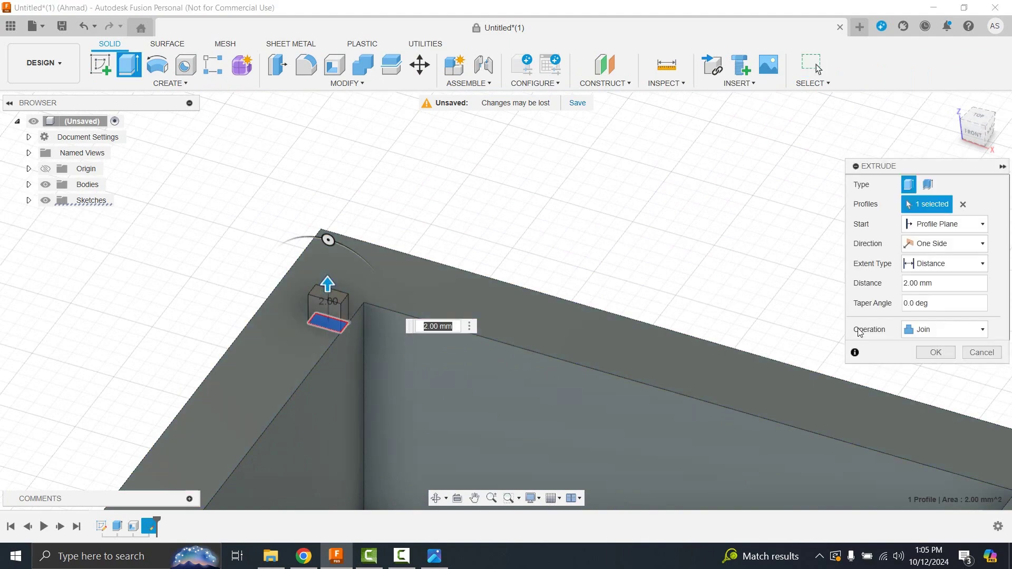
{"action": "left_click", "coordinate": [924, 357]}
{"action": "scroll", "coordinate": [320, 387], "scroll_direction": "down", "scroll_amount": 2}
{"action": "scroll", "coordinate": [274, 284], "scroll_direction": "down", "scroll_amount": 1}
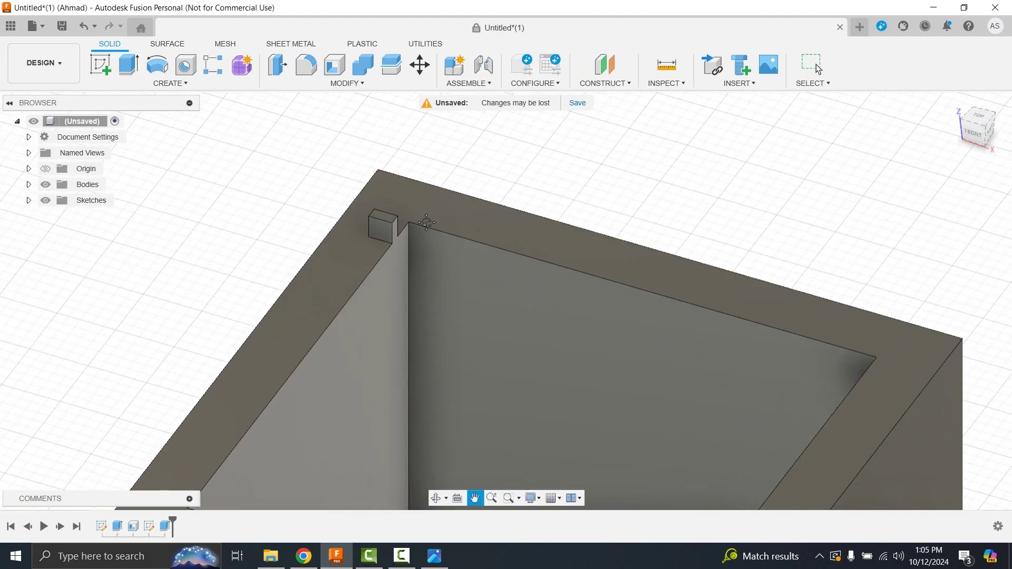
{"action": "scroll", "coordinate": [224, 185], "scroll_direction": "down", "scroll_amount": 3}
Extrude the small rectangle profile again by 2 mm as a separate new body.
{"action": "left_click", "coordinate": [187, 81]}
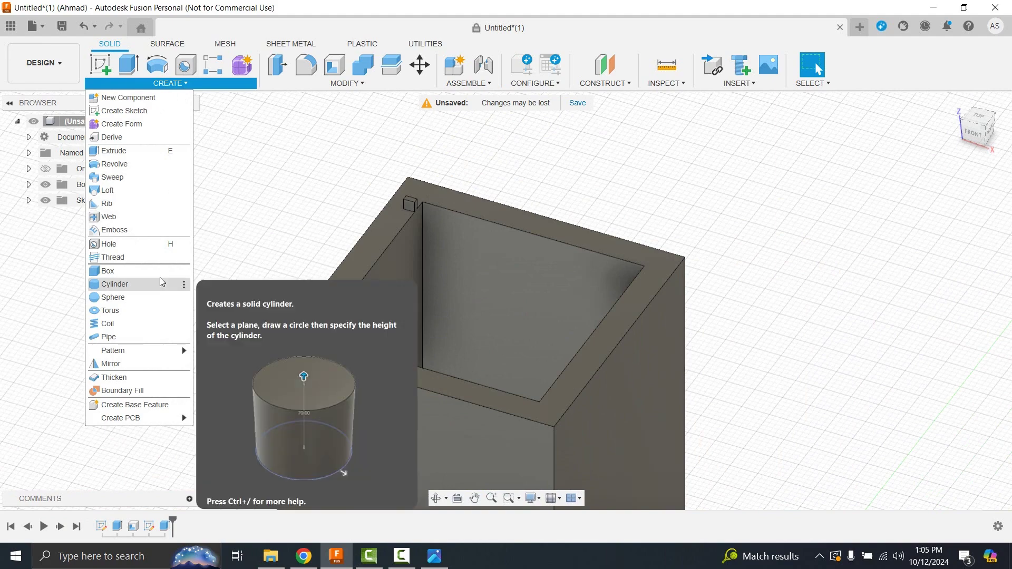
{"action": "left_click", "coordinate": [462, 180]}
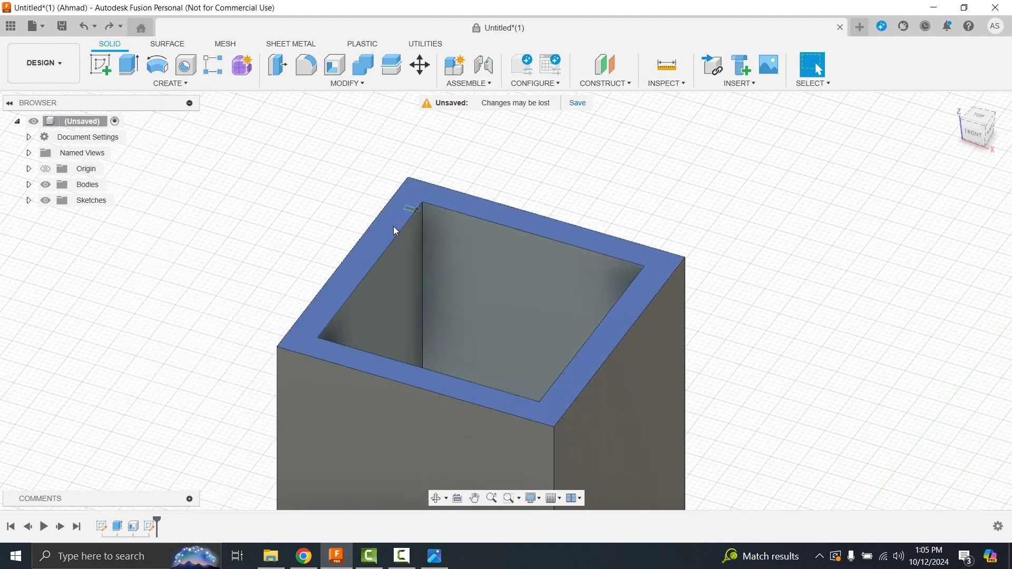
{"action": "scroll", "coordinate": [411, 211], "scroll_direction": "up", "scroll_amount": 3}
{"action": "left_click", "coordinate": [411, 210]}
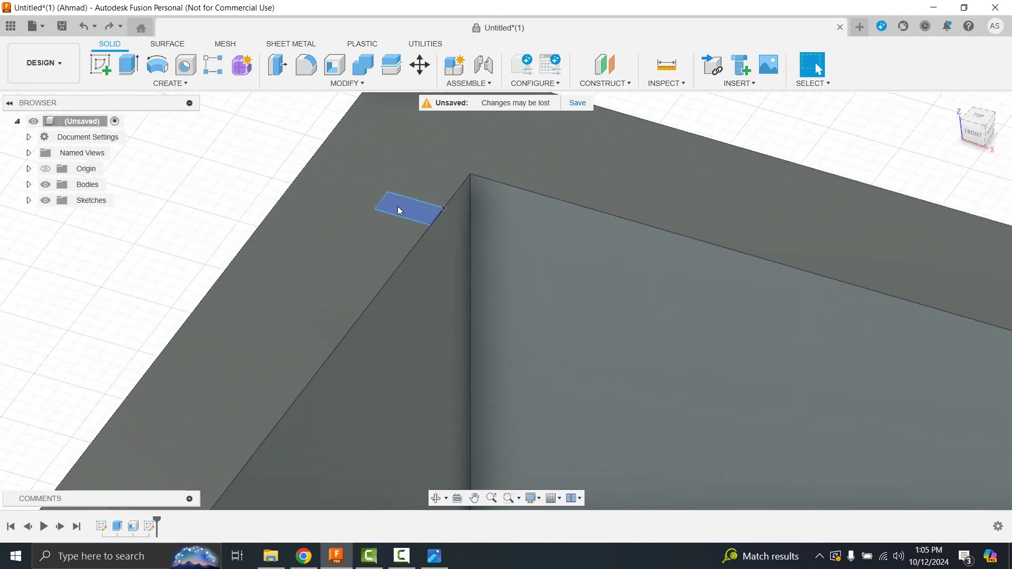
{"action": "key", "text": "e"}
{"action": "left_click_drag", "start_coordinate": [409, 195], "coordinate": [407, 149]}
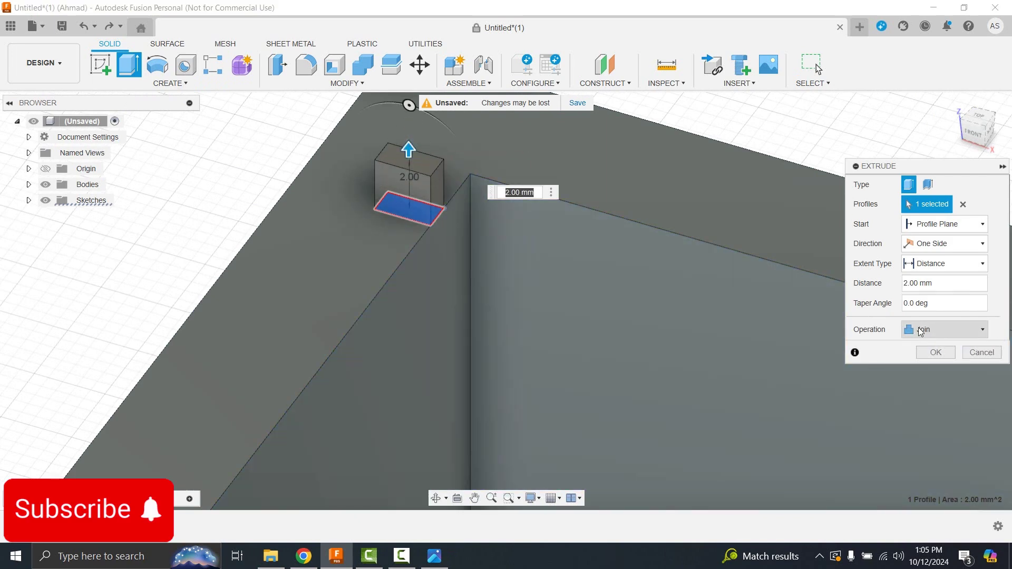
{"action": "left_click", "coordinate": [921, 330]}
{"action": "left_click", "coordinate": [872, 386]}
{"action": "left_click", "coordinate": [935, 352]}
{"action": "scroll", "coordinate": [452, 359], "scroll_direction": "down", "scroll_amount": 2}
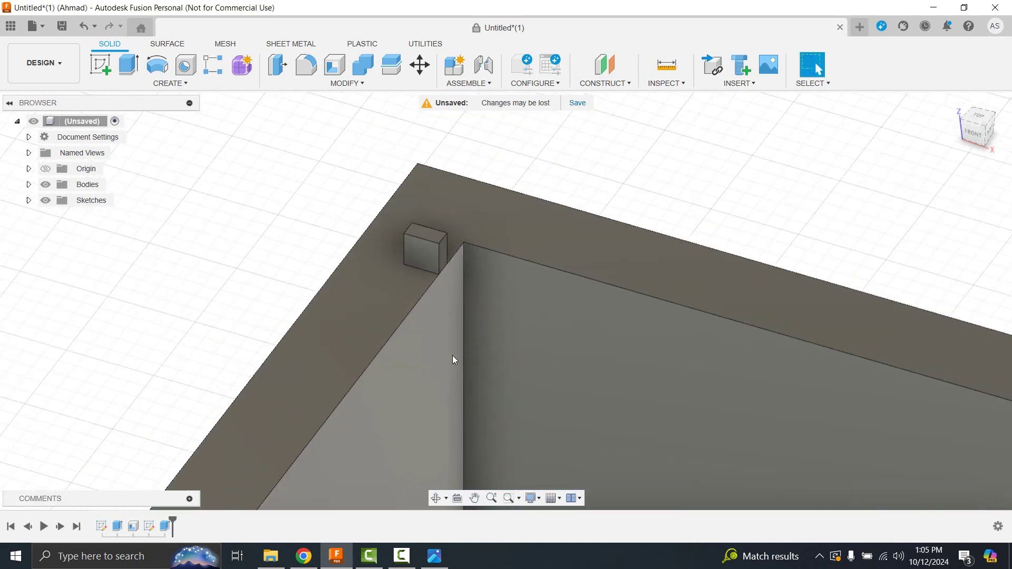
{"action": "scroll", "coordinate": [452, 360], "scroll_direction": "down", "scroll_amount": 3}
{"action": "scroll", "coordinate": [400, 317], "scroll_direction": "down", "scroll_amount": 2}
Sweep the small square profile around the full inner rim edge loop, joined to the box.
{"action": "left_click", "coordinate": [187, 85]}
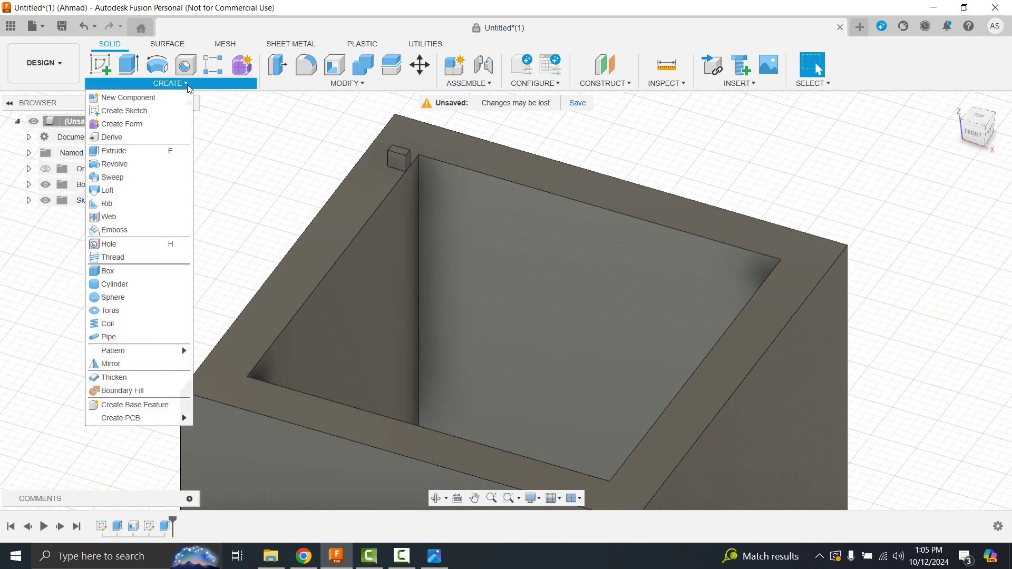
{"action": "left_click", "coordinate": [112, 177]}
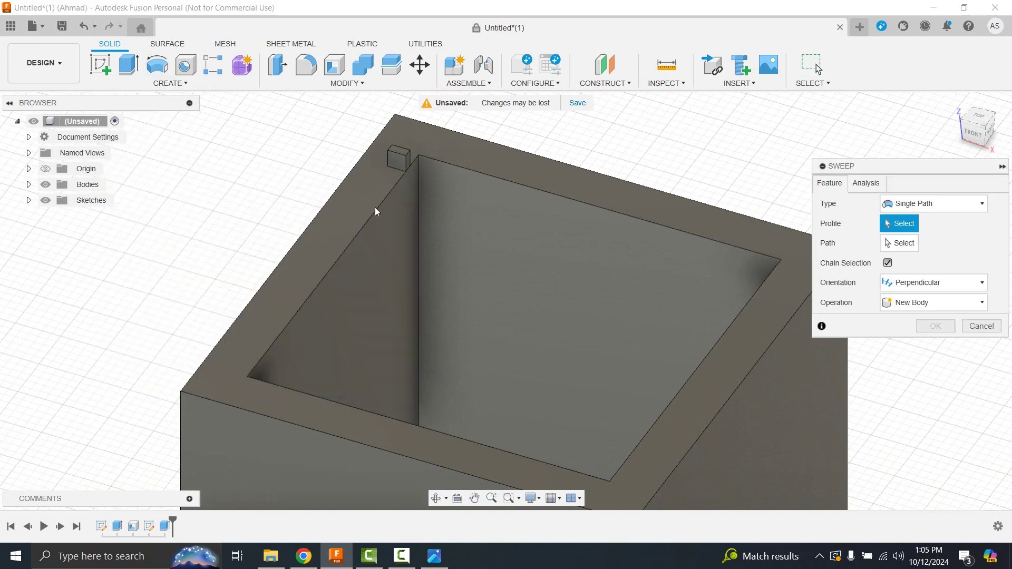
{"action": "left_click", "coordinate": [401, 158]}
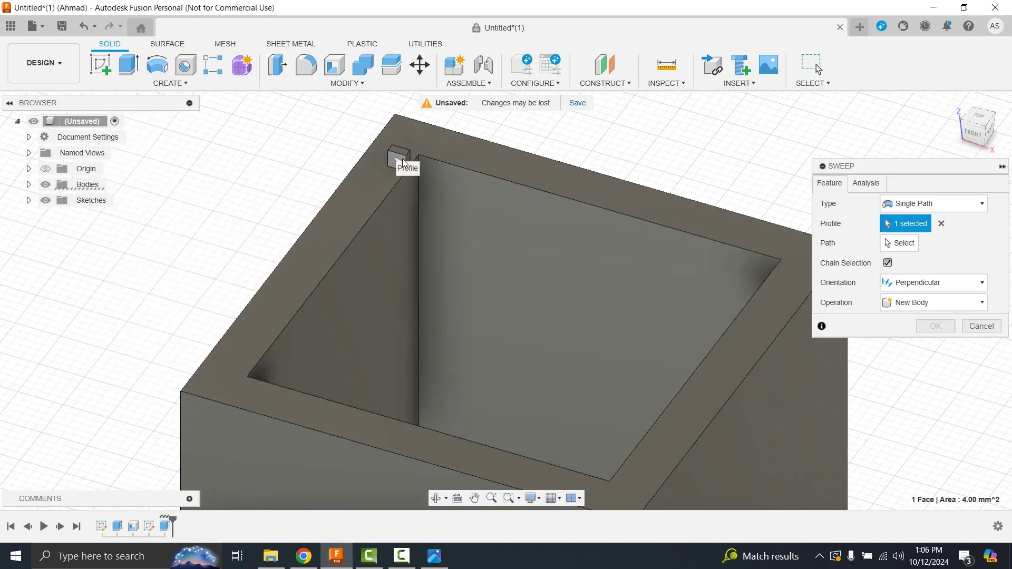
{"action": "left_click", "coordinate": [359, 233]}
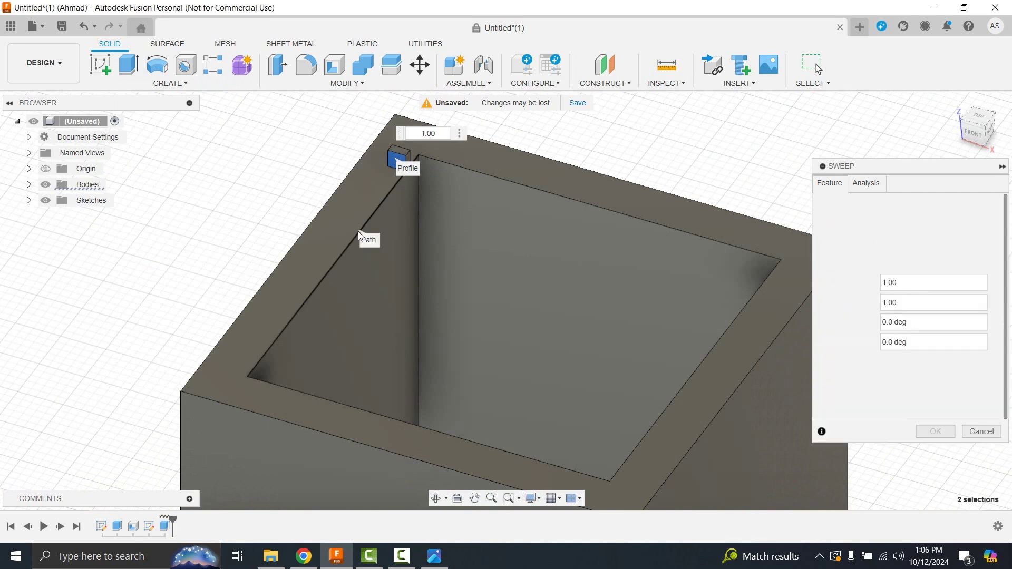
{"action": "left_click", "coordinate": [658, 418]}
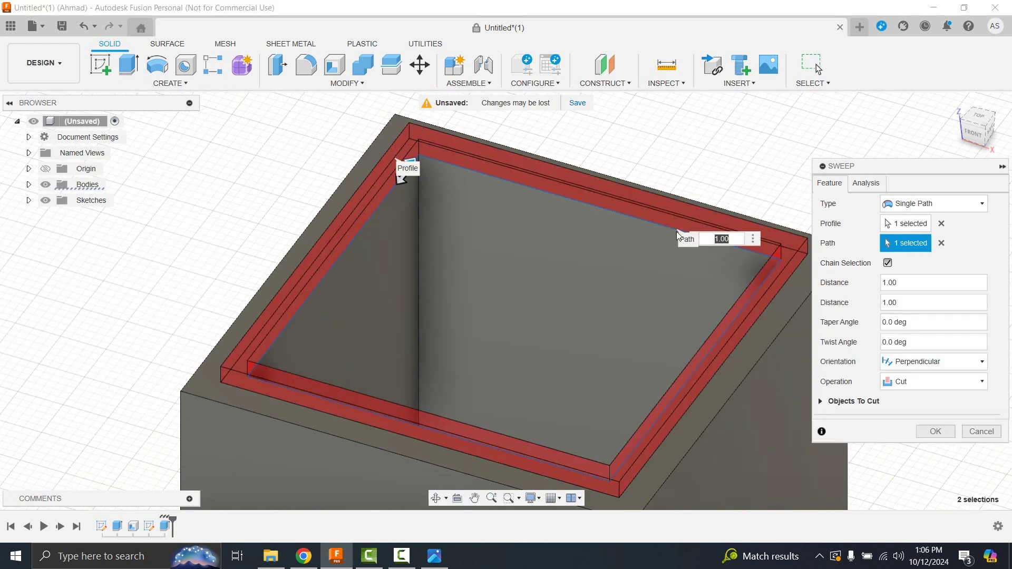
{"action": "left_click", "coordinate": [933, 381]}
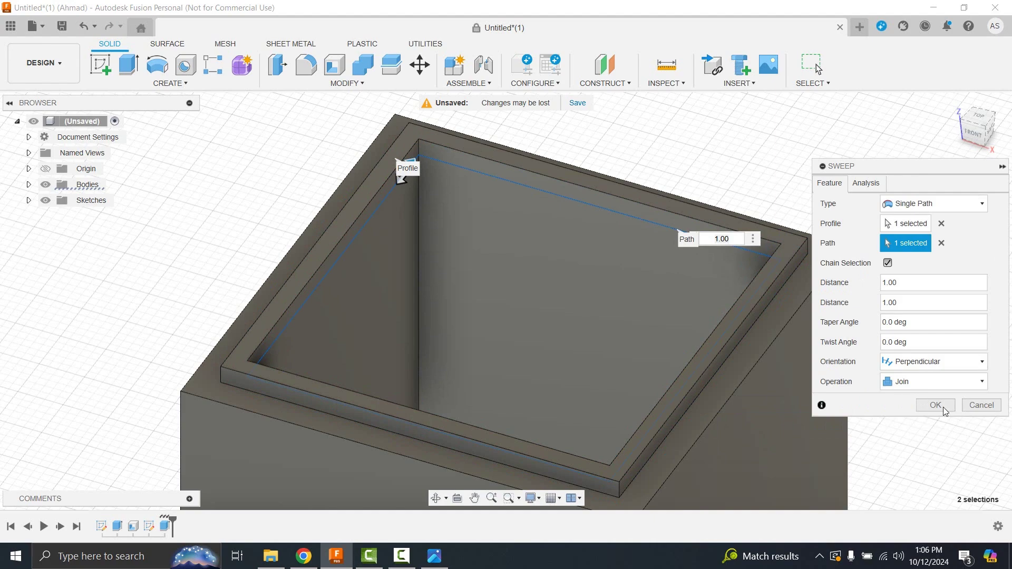
{"action": "left_click", "coordinate": [942, 405]}
{"action": "scroll", "coordinate": [579, 402], "scroll_direction": "up", "scroll_amount": 2}
{"action": "scroll", "coordinate": [535, 400], "scroll_direction": "down", "scroll_amount": 5}
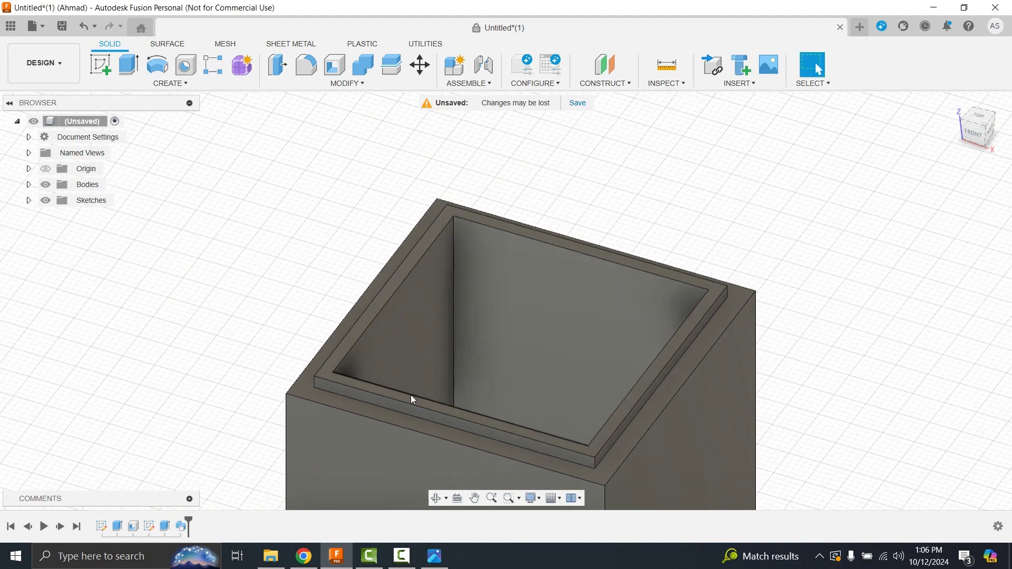
{"action": "mouse_move", "coordinate": [410, 394]}
{"action": "middle_mouse_down", "text": "shift"}
{"action": "mouse_move", "coordinate": [483, 384]}
{"action": "mouse_move", "coordinate": [464, 354]}
{"action": "mouse_move", "coordinate": [434, 339]}
{"action": "mouse_move", "coordinate": [416, 343]}
{"action": "mouse_move", "coordinate": [409, 361]}
{"action": "mouse_move", "coordinate": [452, 282]}
{"action": "mouse_move", "coordinate": [426, 267]}
{"action": "middle_mouse_up", "text": "shift"}
Sketch on the box's top face, offsetting the outer rim outline by 0 mm.
{"action": "scroll", "coordinate": [409, 362], "scroll_direction": "down", "scroll_amount": 3}
{"action": "scroll", "coordinate": [427, 268], "scroll_direction": "down", "scroll_amount": 2}
{"action": "mouse_move", "coordinate": [407, 314]}
{"action": "middle_mouse_down"}
{"action": "mouse_move", "coordinate": [391, 341]}
{"action": "mouse_move", "coordinate": [409, 307]}
{"action": "middle_mouse_up"}
{"action": "left_click", "coordinate": [100, 65]}
{"action": "scroll", "coordinate": [419, 310], "scroll_direction": "up", "scroll_amount": 5}
{"action": "left_click", "coordinate": [409, 307]}
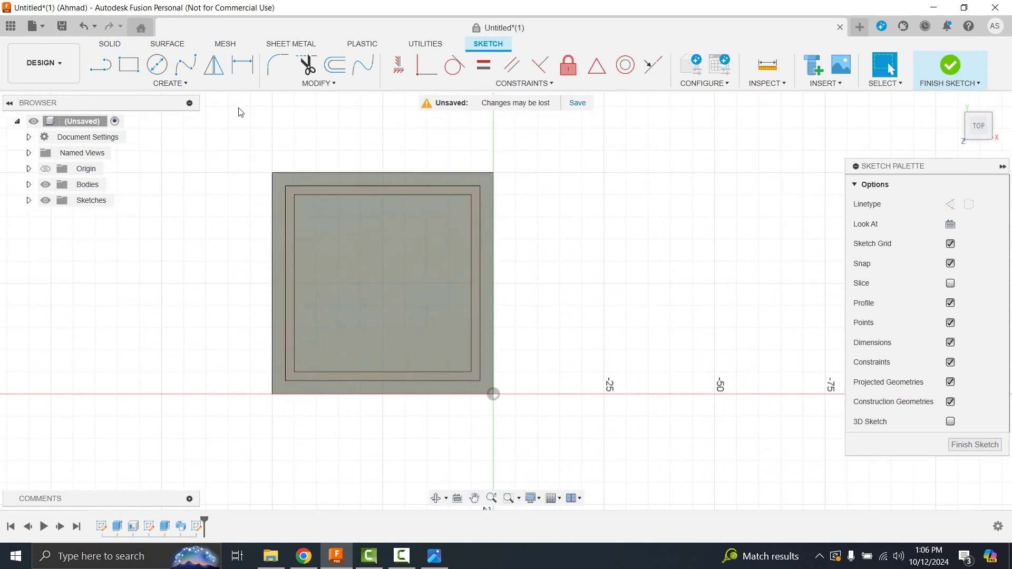
{"action": "left_click", "coordinate": [327, 62]}
{"action": "left_click", "coordinate": [330, 173]}
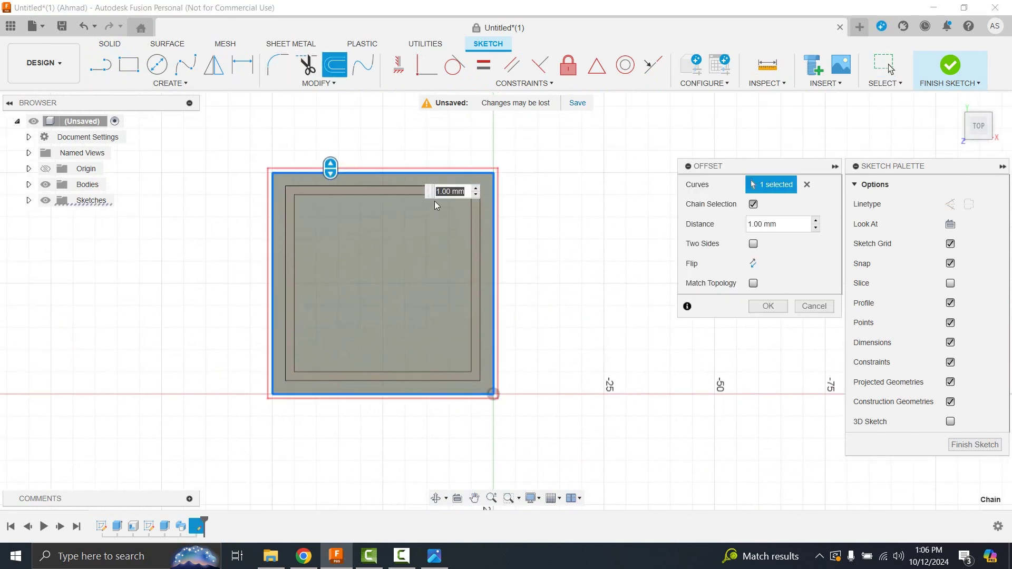
{"action": "type", "text": "0"}
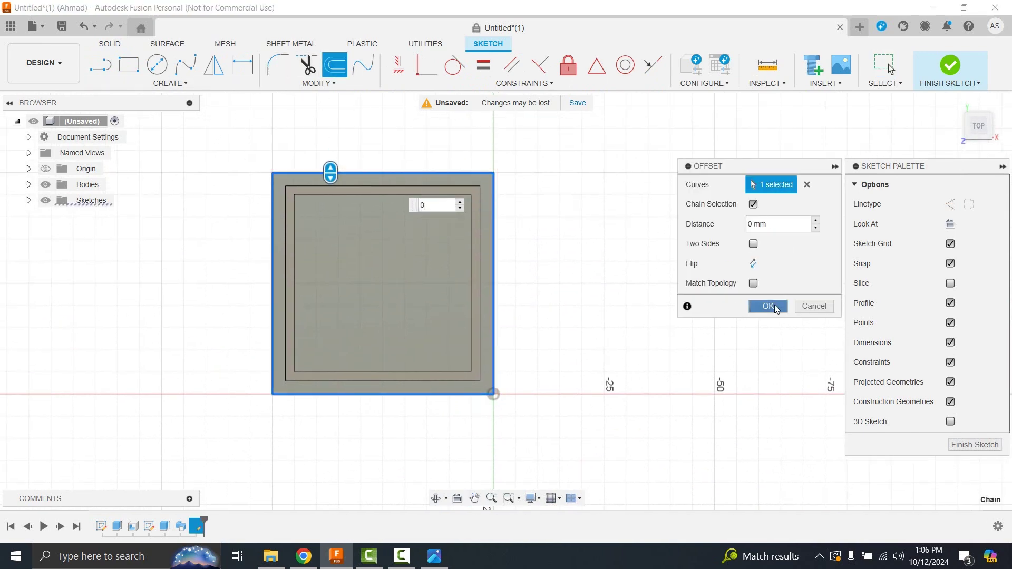
{"action": "left_click", "coordinate": [776, 309]}
{"action": "left_click", "coordinate": [974, 445]}
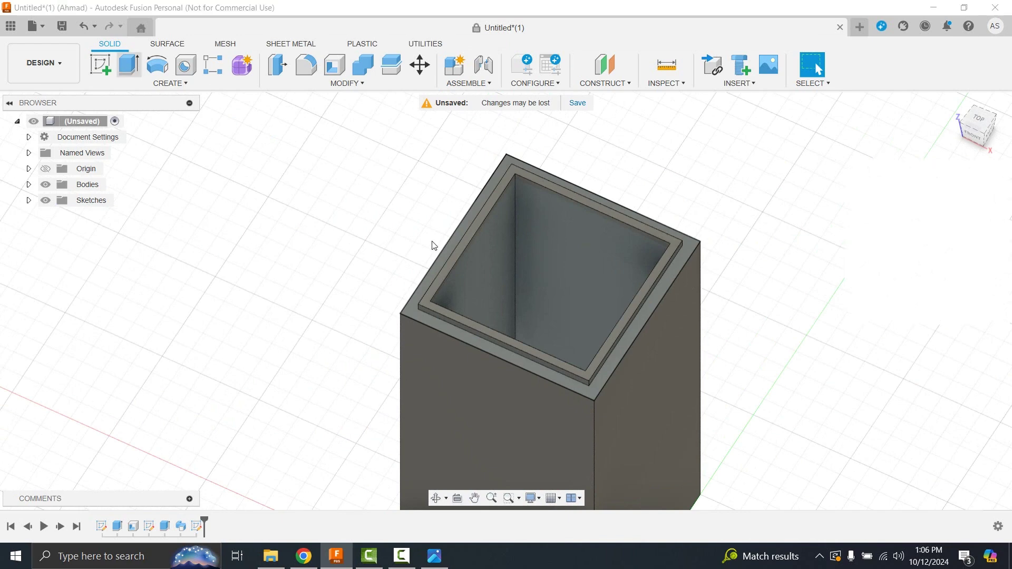
Extrude the outer rim and inner square profiles 50 mm upward as a new body.
{"action": "key", "text": "e"}
{"action": "left_click", "coordinate": [428, 289]}
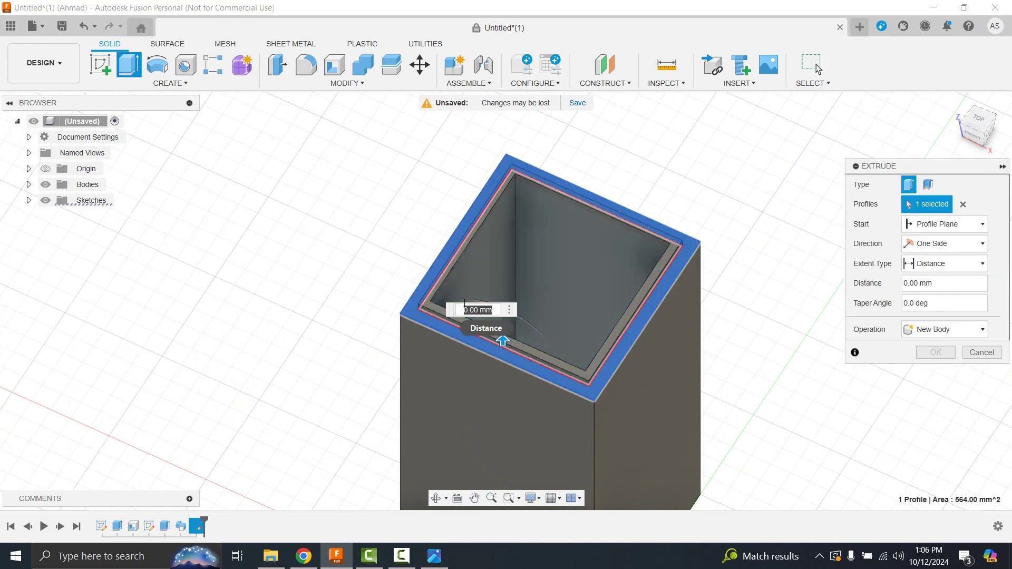
{"action": "left_click", "coordinate": [467, 286]}
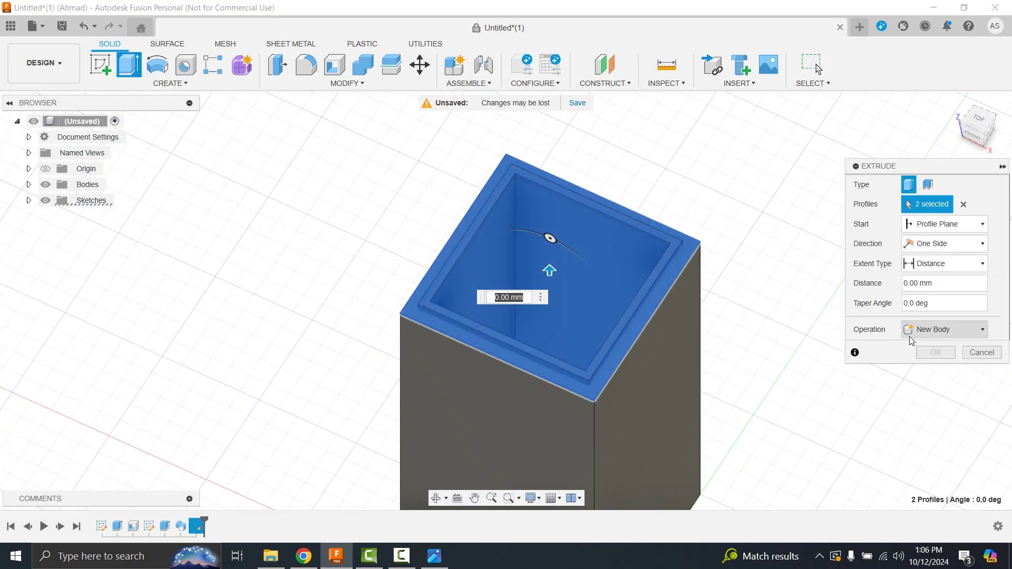
{"action": "type", "text": "e"}
{"action": "left_click_drag", "start_coordinate": [549, 268], "coordinate": [550, 144]}
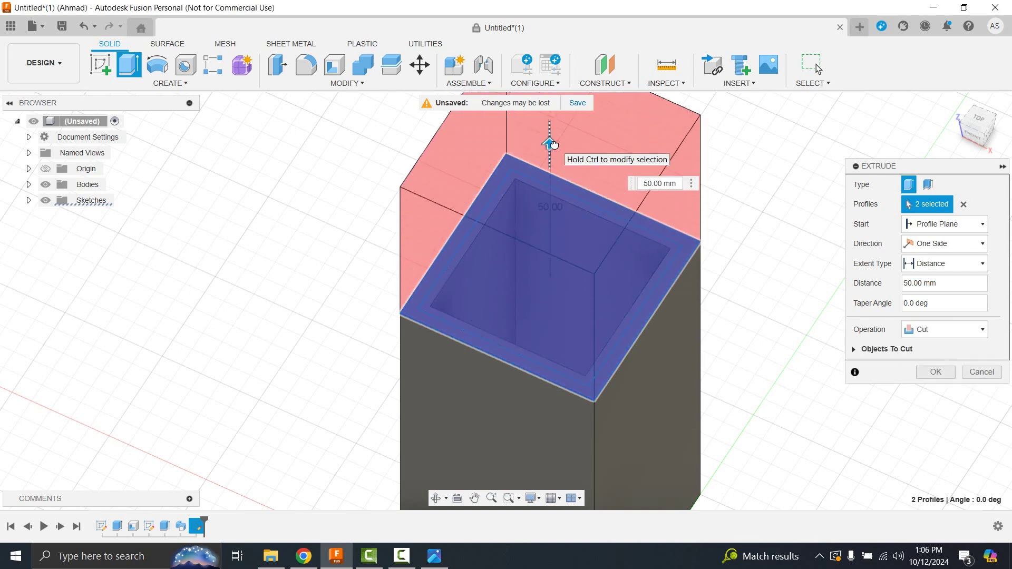
{"action": "middle_click_drag", "start_coordinate": [454, 365], "coordinate": [443, 299], "text": "shift"}
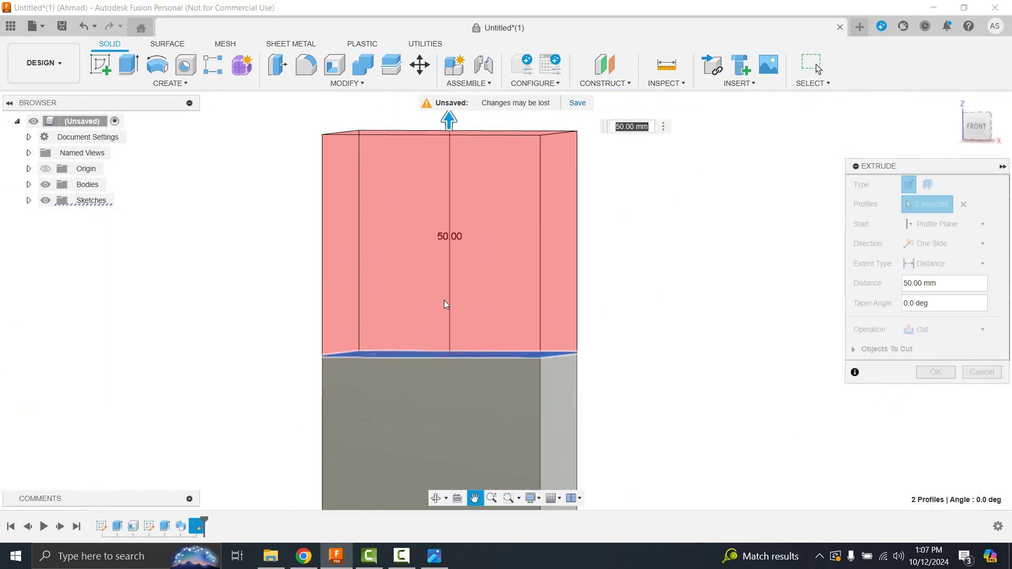
{"action": "scroll", "coordinate": [444, 299], "scroll_direction": "down", "scroll_amount": 5}
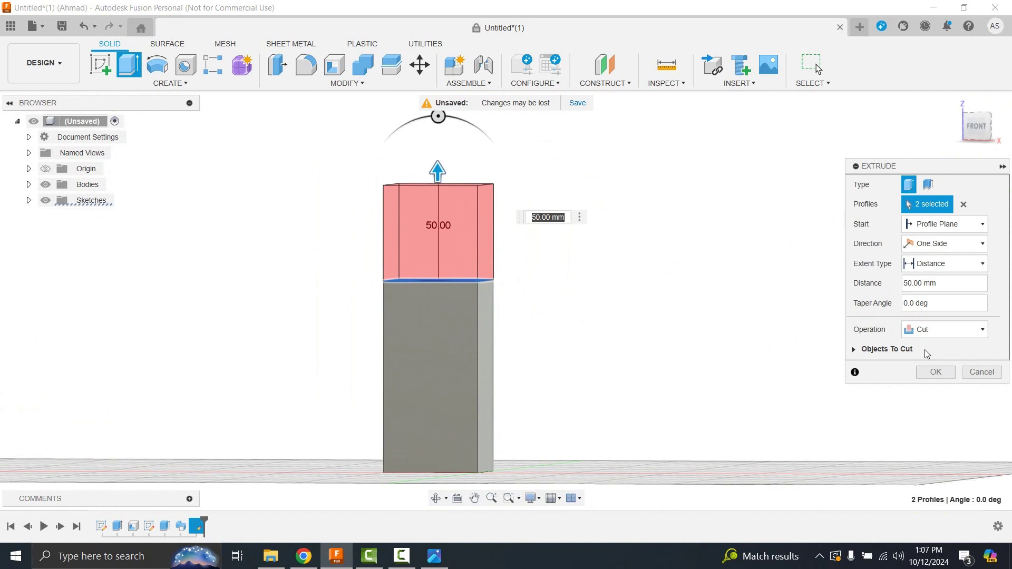
{"action": "left_click", "coordinate": [930, 330]}
{"action": "left_click", "coordinate": [930, 385]}
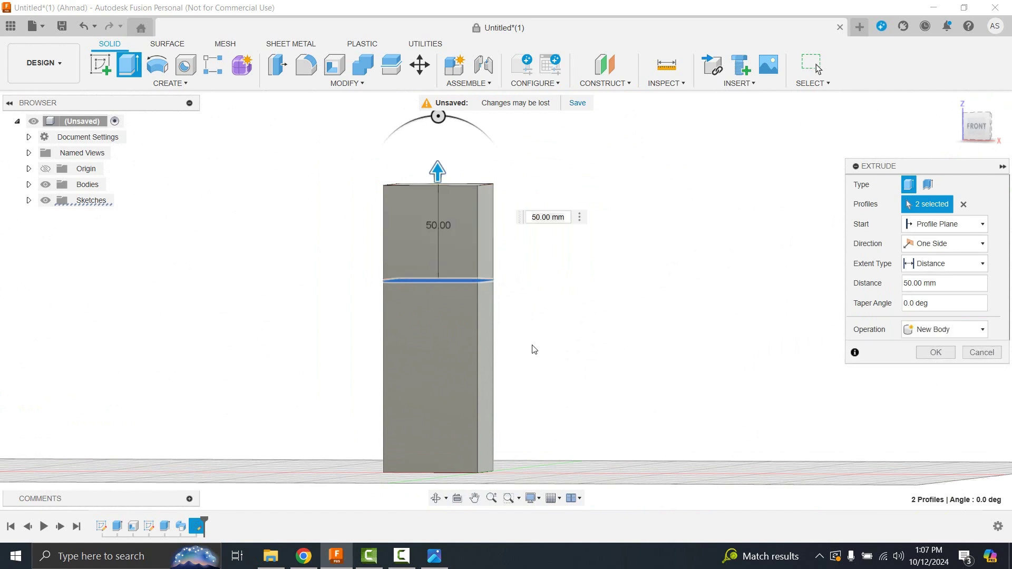
{"action": "left_click", "coordinate": [947, 352]}
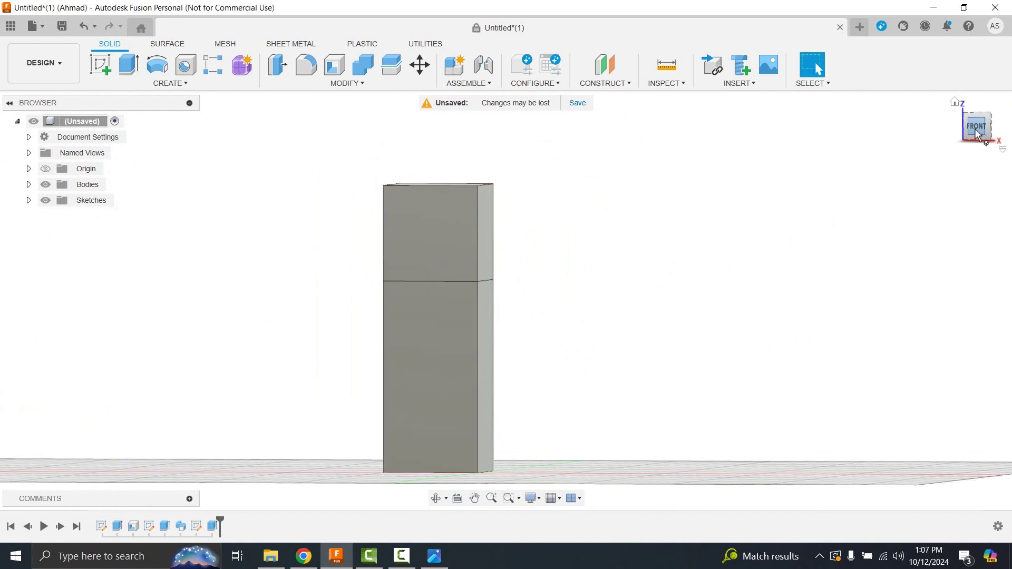
Draw a tall center-to-center slot on the box's front face spanning box and lid.
{"action": "left_click", "coordinate": [101, 65]}
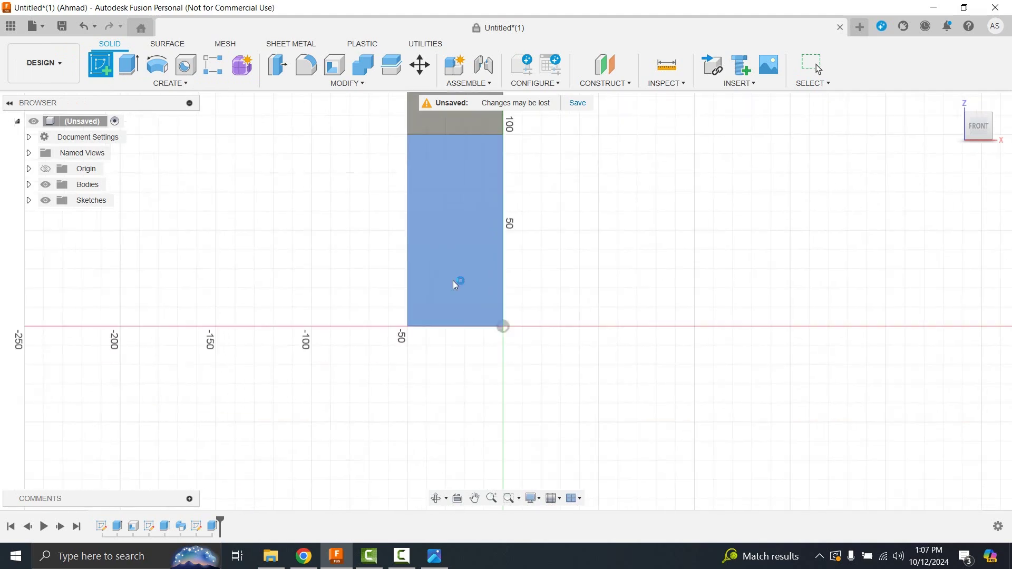
{"action": "left_click", "coordinate": [456, 284]}
{"action": "left_click", "coordinate": [171, 83]}
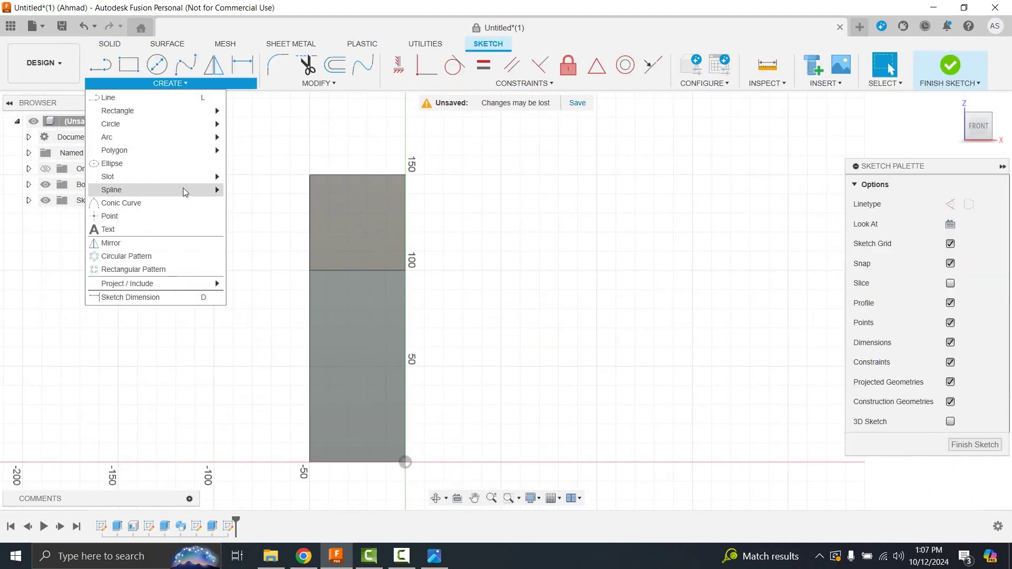
{"action": "mouse_move", "coordinate": [109, 176]}
{"action": "left_click", "coordinate": [243, 175]}
{"action": "scroll", "coordinate": [355, 407], "scroll_direction": "up", "scroll_amount": 2}
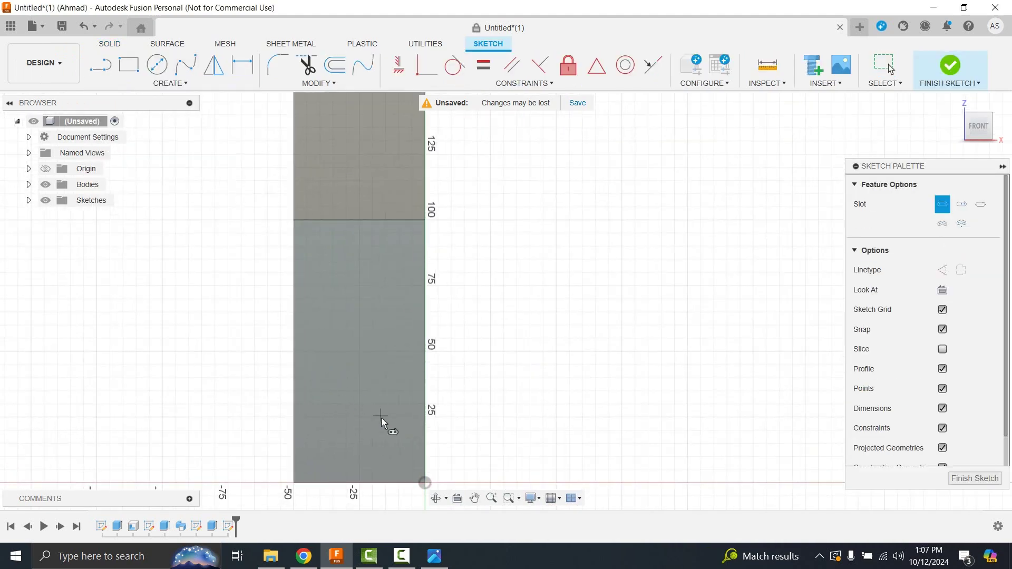
{"action": "left_click", "coordinate": [358, 417]}
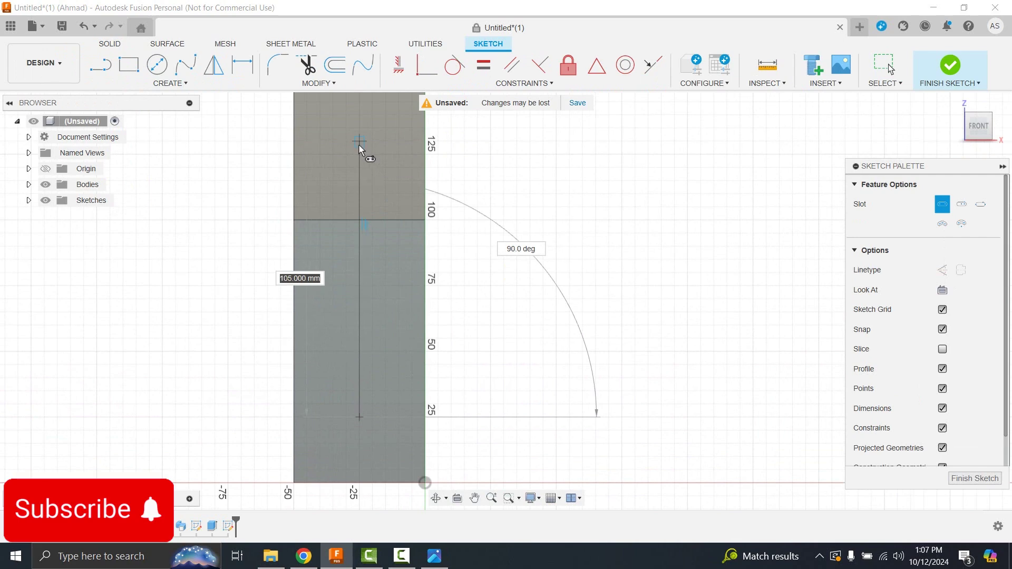
{"action": "left_click", "coordinate": [360, 154]}
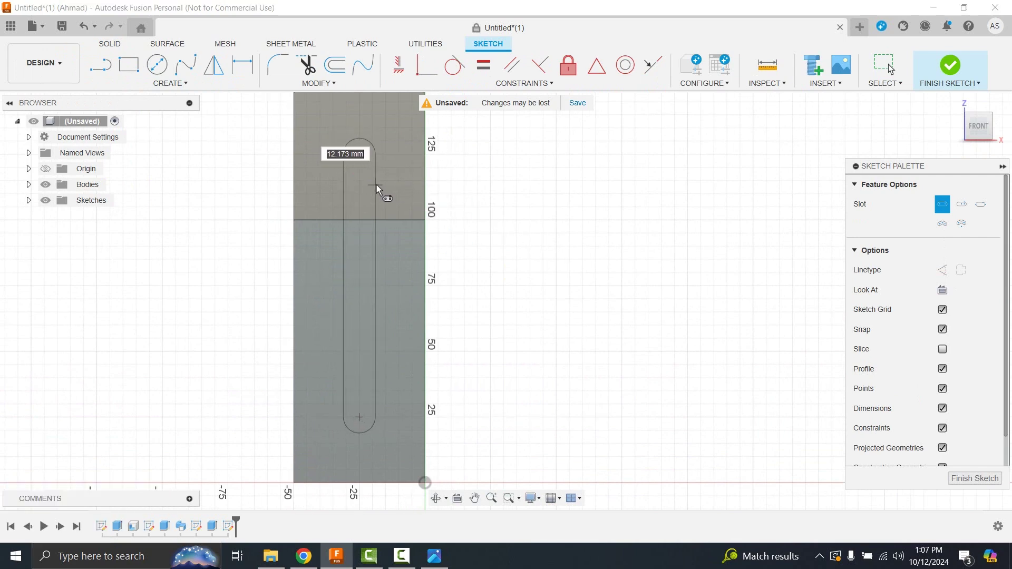
{"action": "scroll", "coordinate": [376, 184], "scroll_direction": "up", "scroll_amount": 1}
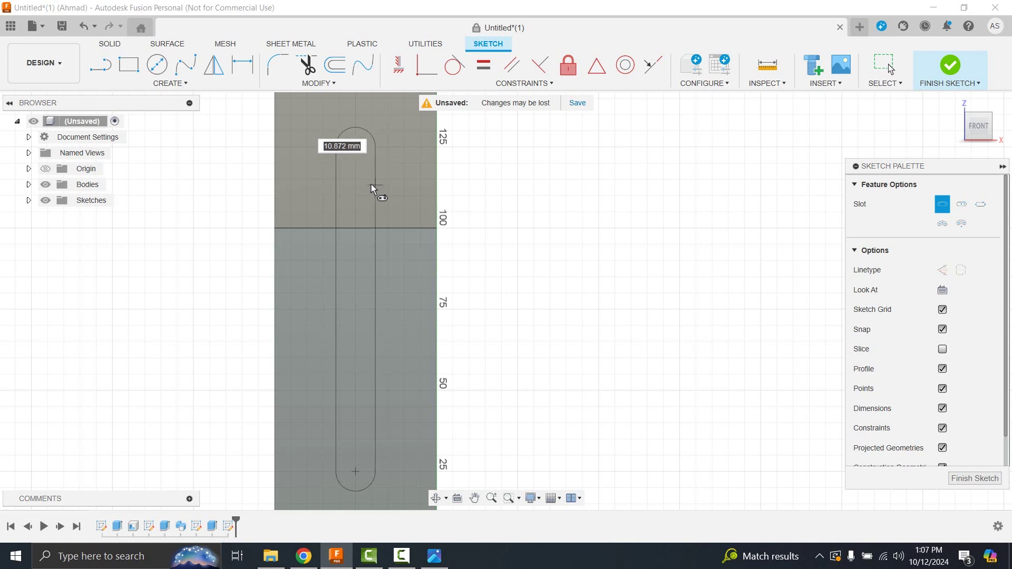
{"action": "left_click", "coordinate": [370, 185]}
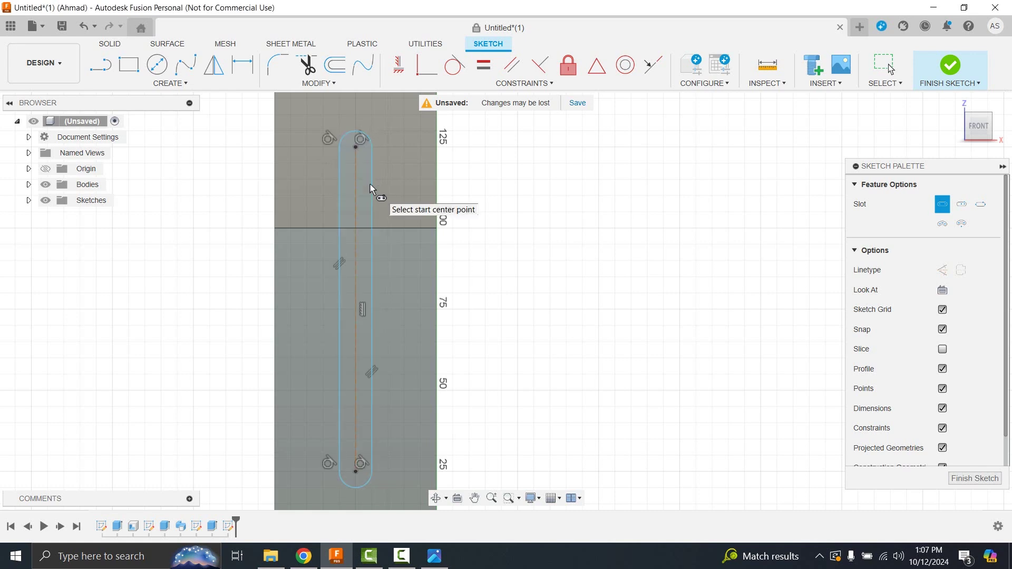
Add a 6 mm wide inner slot inside the long slot and finish the sketch.
{"action": "left_click", "coordinate": [357, 422]}
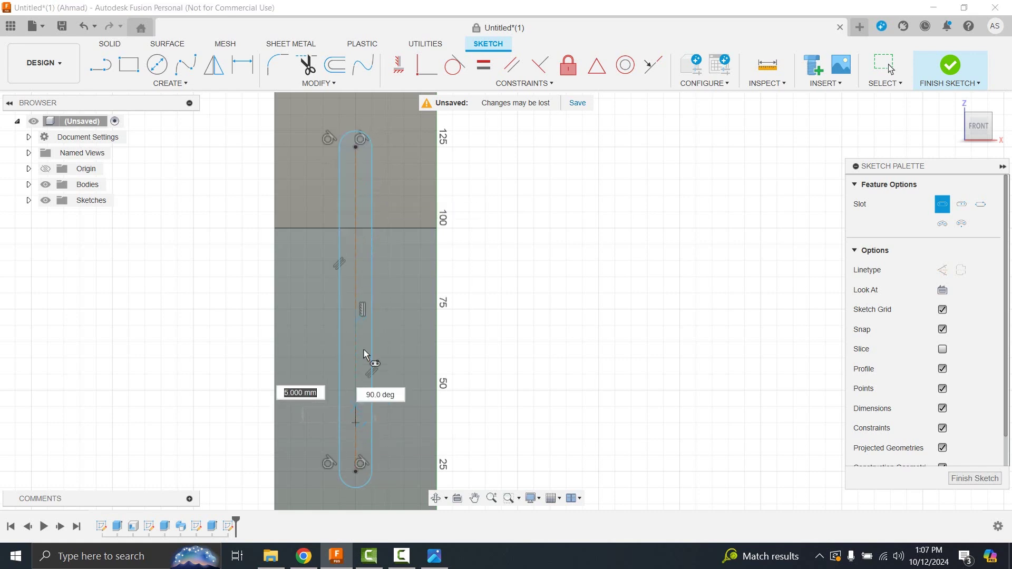
{"action": "left_click", "coordinate": [355, 261]}
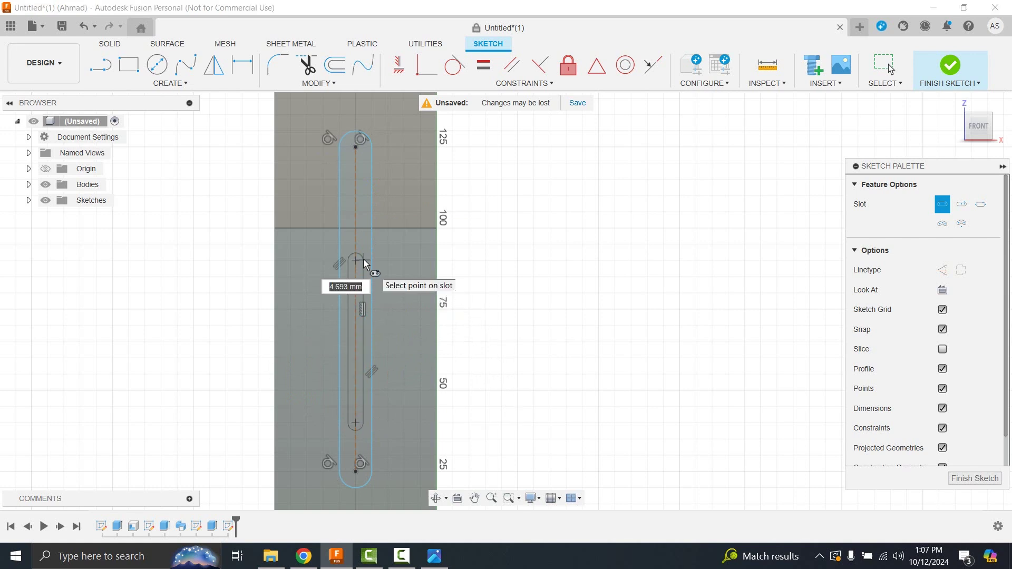
{"action": "type", "text": "6"}
{"action": "key", "text": "Return"}
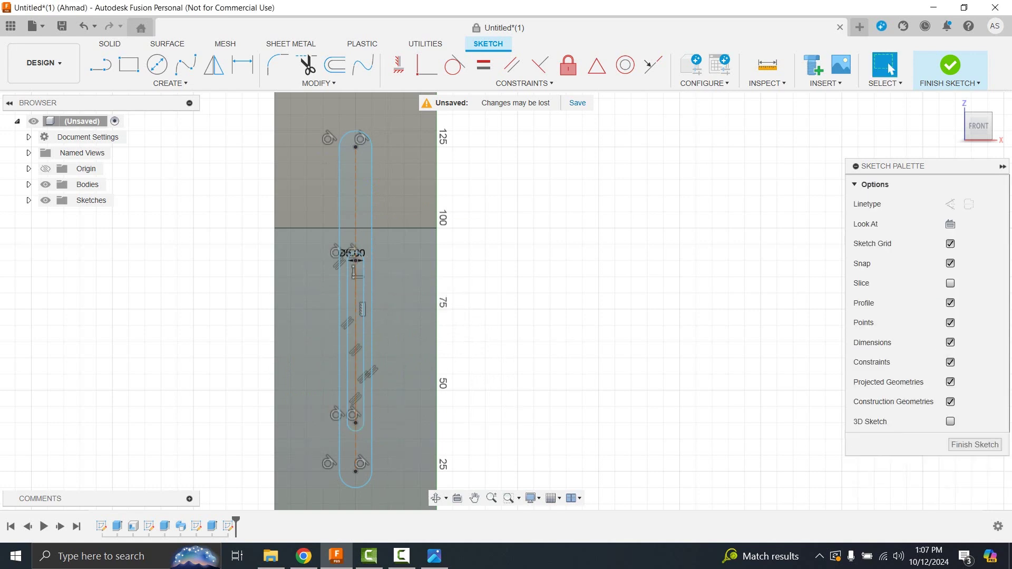
{"action": "left_click", "coordinate": [974, 444]}
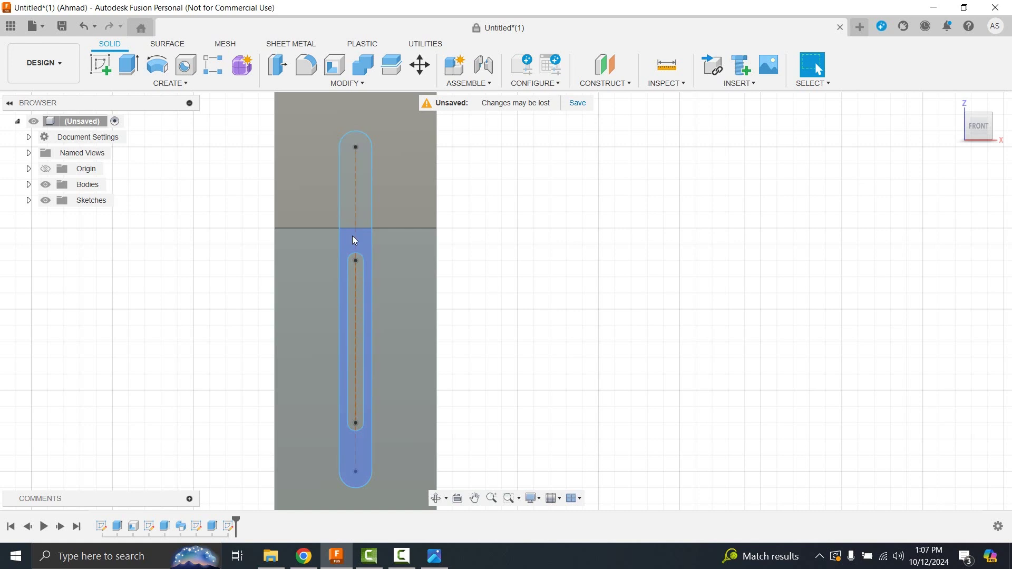
Extrude both front-face slot profiles 2 mm as a separate new body.
{"action": "left_click", "coordinate": [353, 239]}
{"action": "left_click", "coordinate": [359, 196], "text": "ctrl"}
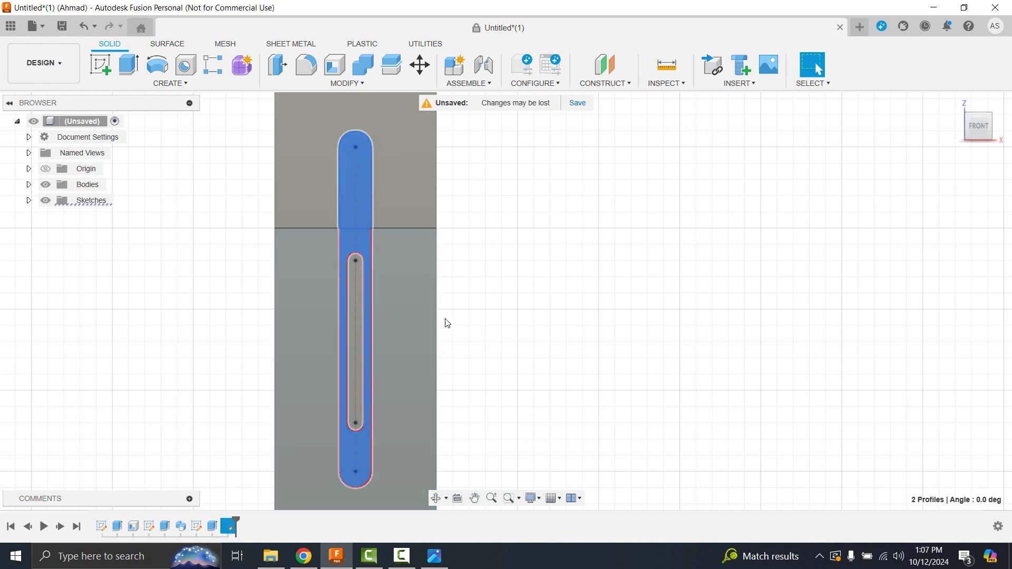
{"action": "middle_click_drag", "start_coordinate": [447, 323], "coordinate": [406, 323], "text": "shift"}
{"action": "left_click", "coordinate": [126, 68]}
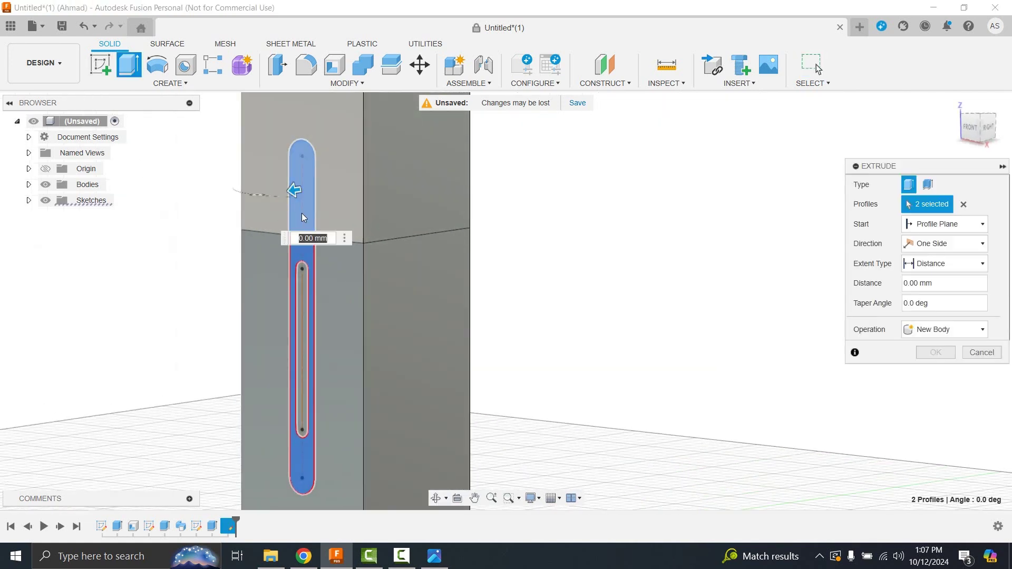
{"action": "type", "text": "2"}
{"action": "scroll", "coordinate": [286, 215], "scroll_direction": "down", "scroll_amount": 3}
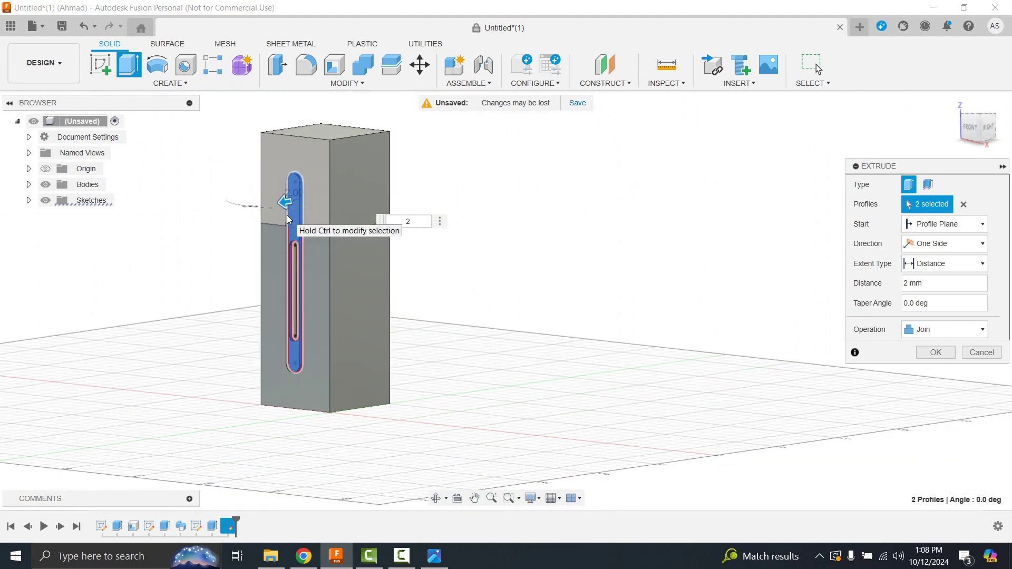
{"action": "scroll", "coordinate": [293, 207], "scroll_direction": "up", "scroll_amount": 5}
{"action": "mouse_move", "coordinate": [276, 241]}
{"action": "middle_mouse_down", "text": "shift"}
{"action": "mouse_move", "coordinate": [255, 244]}
{"action": "mouse_move", "coordinate": [320, 255]}
{"action": "middle_mouse_up", "text": "shift"}
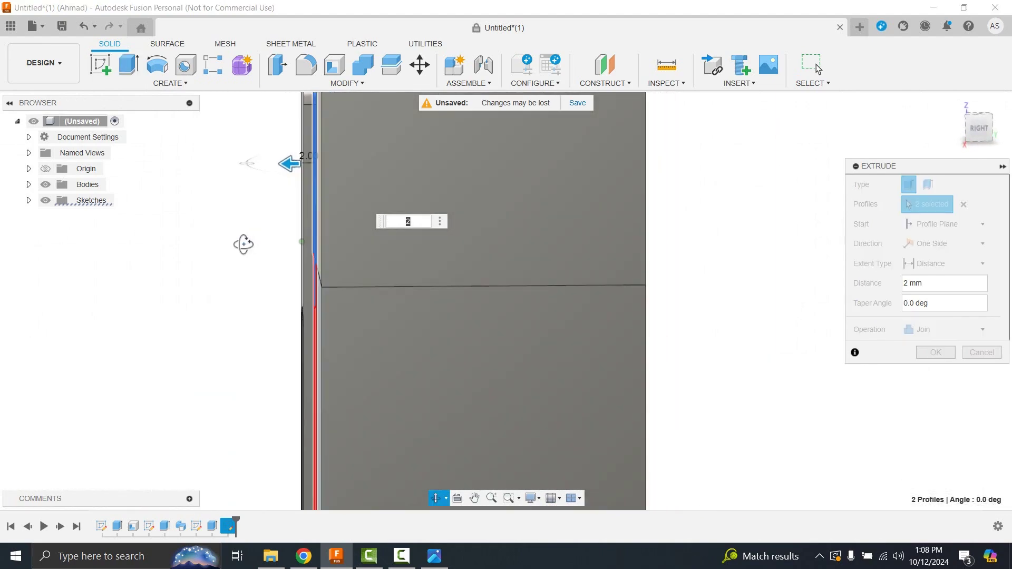
{"action": "scroll", "coordinate": [321, 255], "scroll_direction": "down", "scroll_amount": 2}
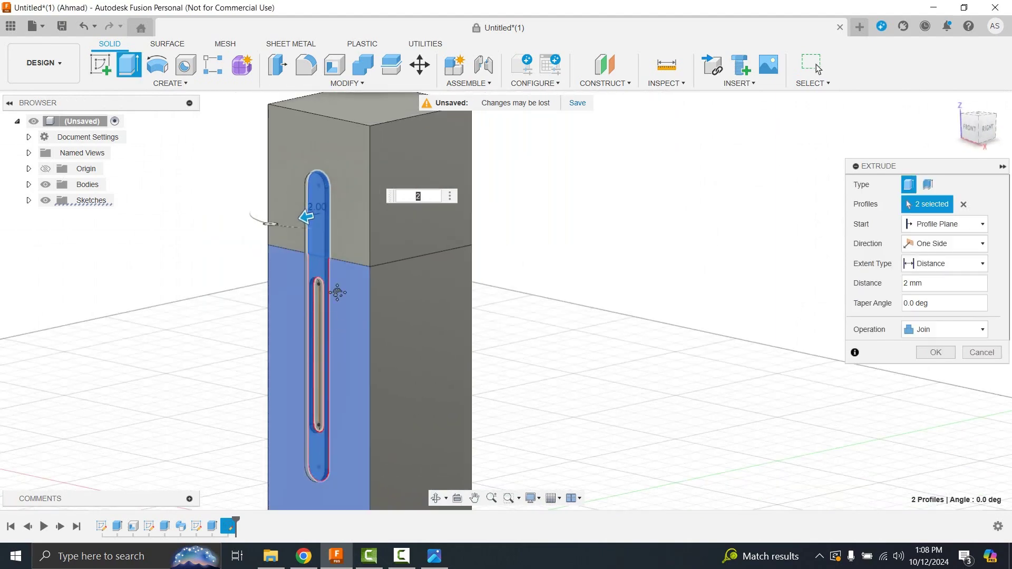
{"action": "left_click", "coordinate": [928, 329]}
{"action": "left_click", "coordinate": [934, 385]}
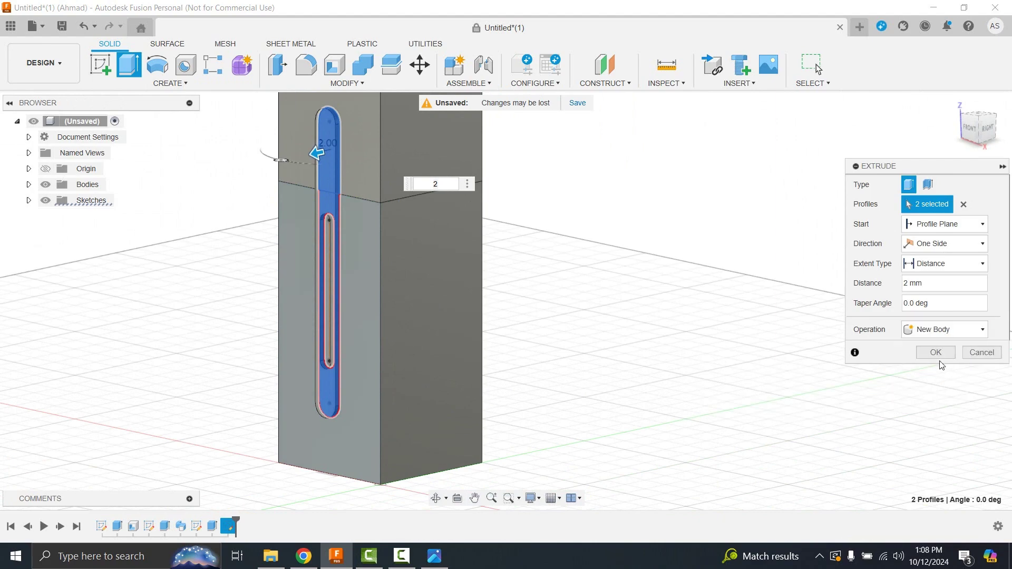
{"action": "left_click", "coordinate": [931, 351]}
{"action": "middle_click_drag", "start_coordinate": [274, 316], "coordinate": [309, 249], "text": "shift"}
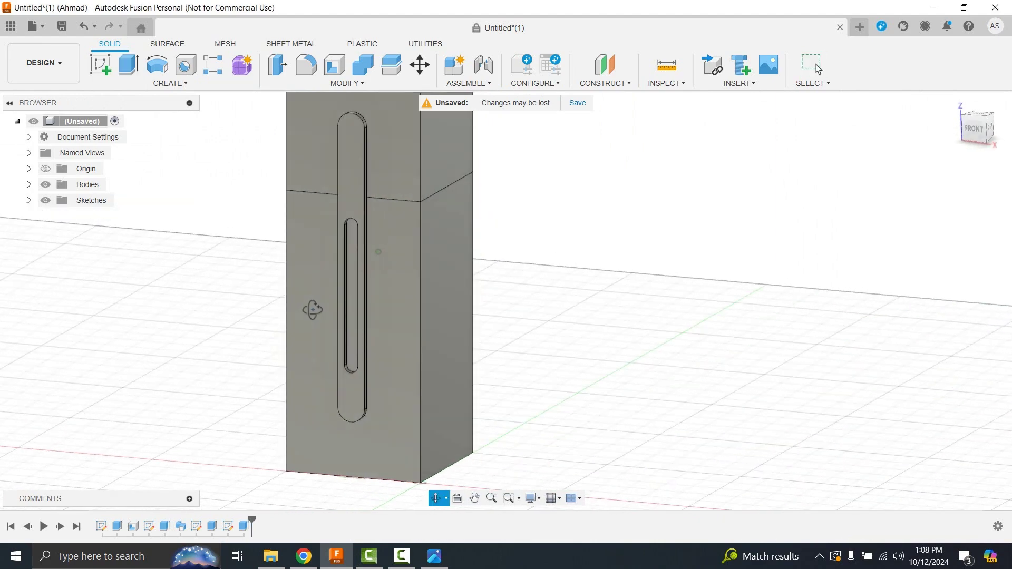
{"action": "scroll", "coordinate": [309, 257], "scroll_direction": "down", "scroll_amount": 2}
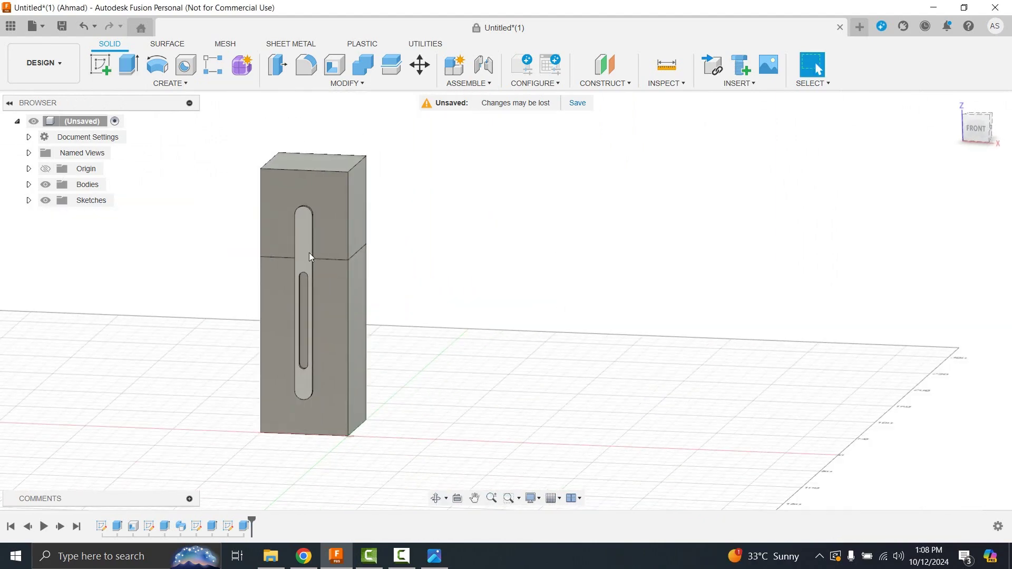
Move the upper box body 50 mm upward.
{"action": "left_click", "coordinate": [419, 65]}
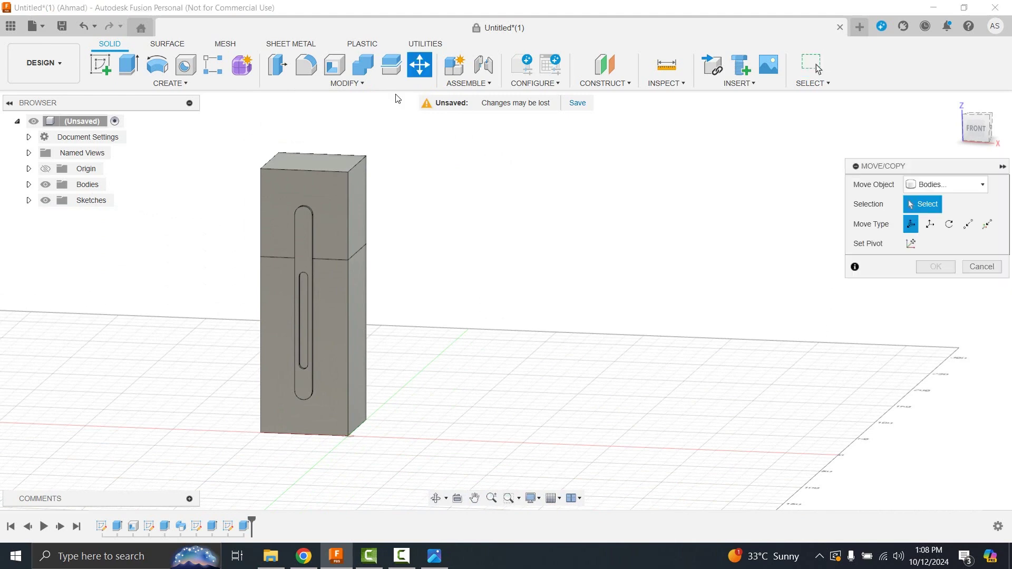
{"action": "left_click", "coordinate": [316, 185]}
{"action": "scroll", "coordinate": [316, 302], "scroll_direction": "up", "scroll_amount": 2}
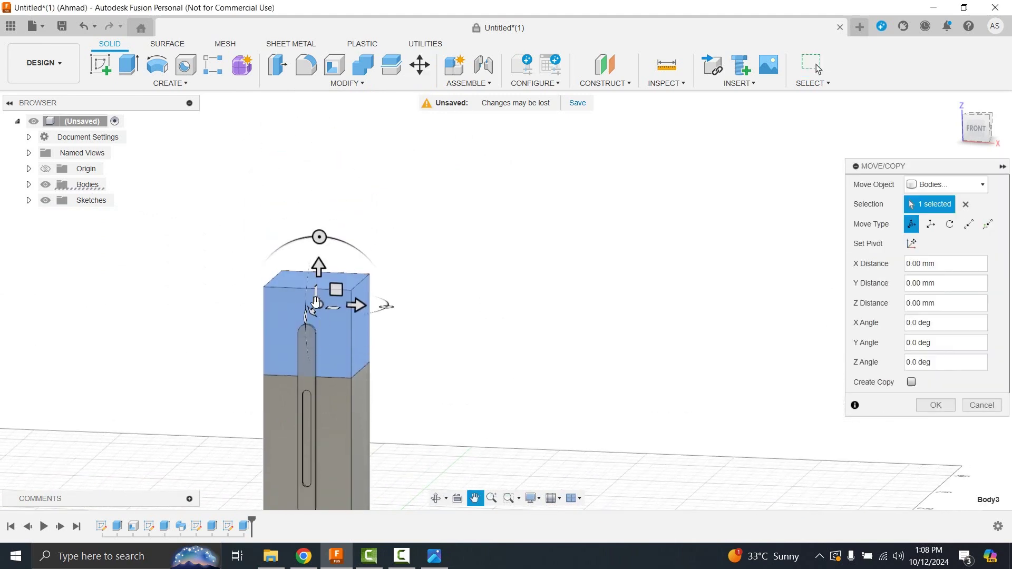
{"action": "left_click_drag", "start_coordinate": [317, 301], "coordinate": [316, 214]}
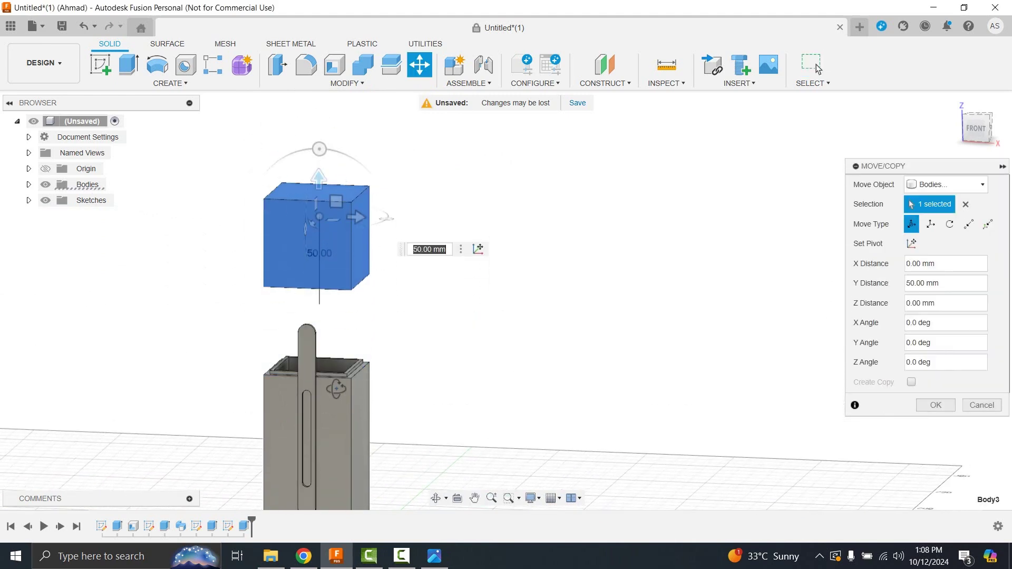
{"action": "middle_click_drag", "start_coordinate": [319, 237], "coordinate": [321, 321], "text": "shift"}
{"action": "scroll", "coordinate": [321, 321], "scroll_direction": "up", "scroll_amount": 3}
{"action": "scroll", "coordinate": [322, 321], "scroll_direction": "up", "scroll_amount": 2}
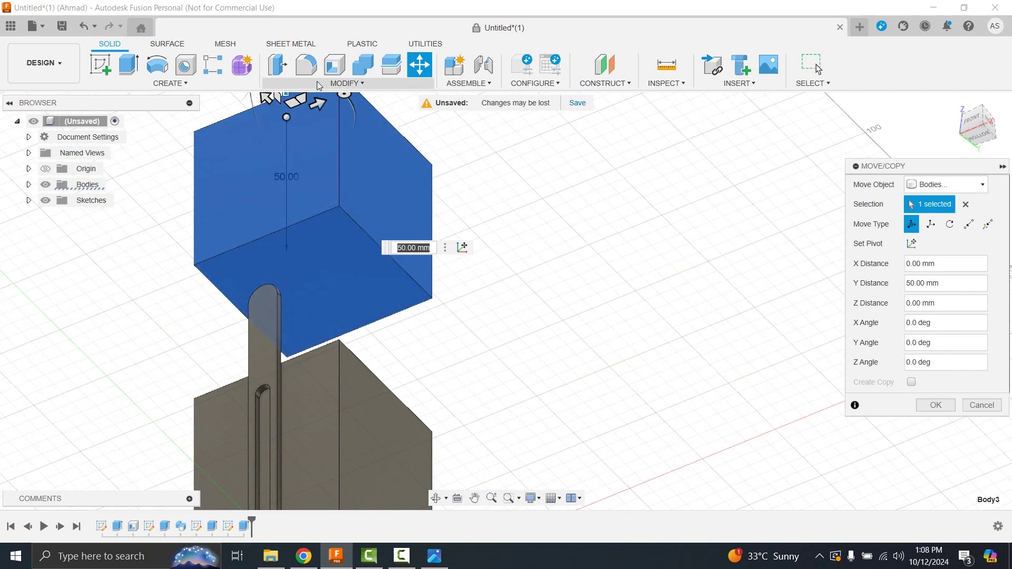
Shell the upper box 5 mm thick with its bottom face open.
{"action": "left_click", "coordinate": [334, 64]}
{"action": "left_click", "coordinate": [320, 282]}
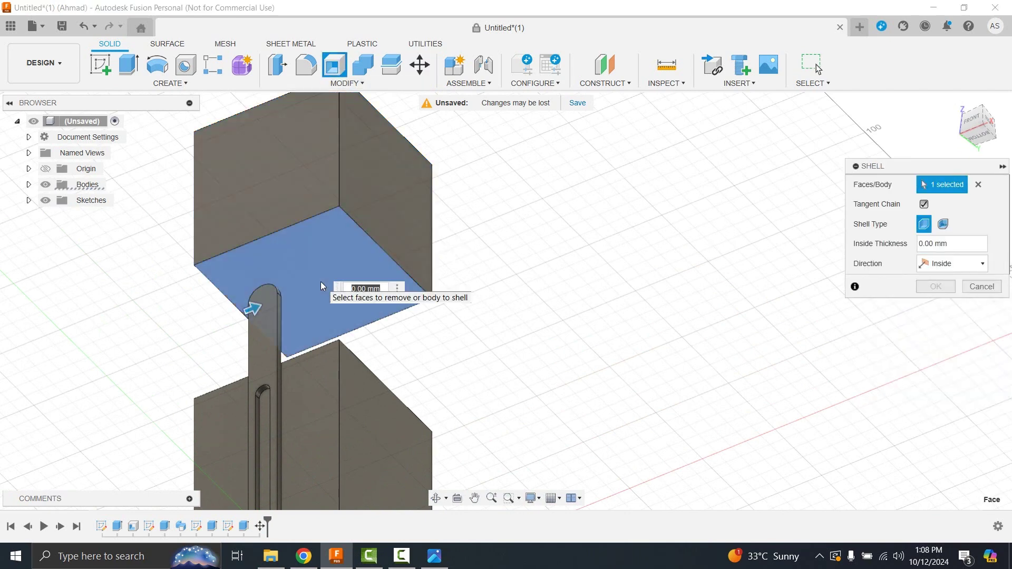
{"action": "type", "text": "5"}
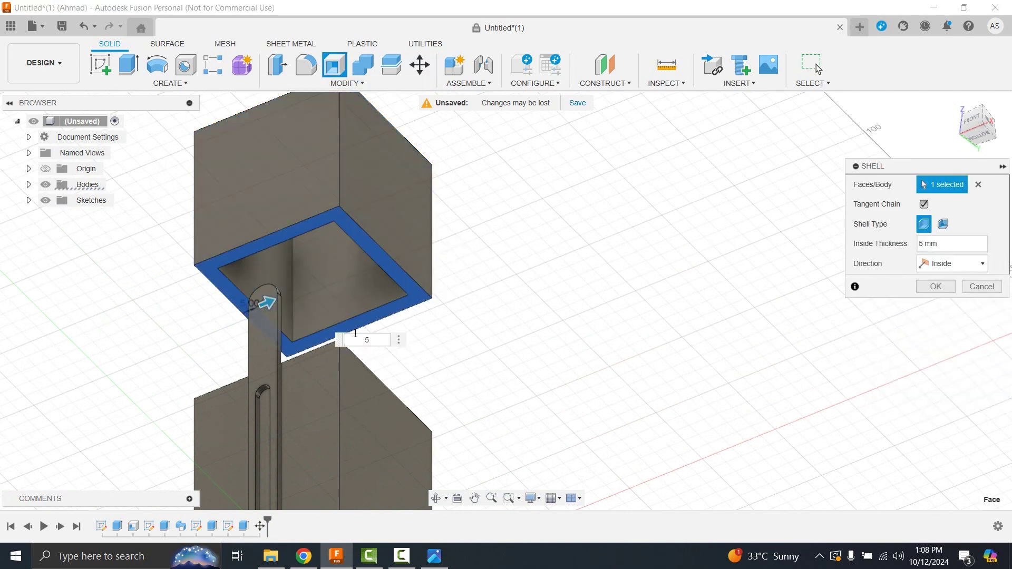
{"action": "left_click", "coordinate": [947, 287]}
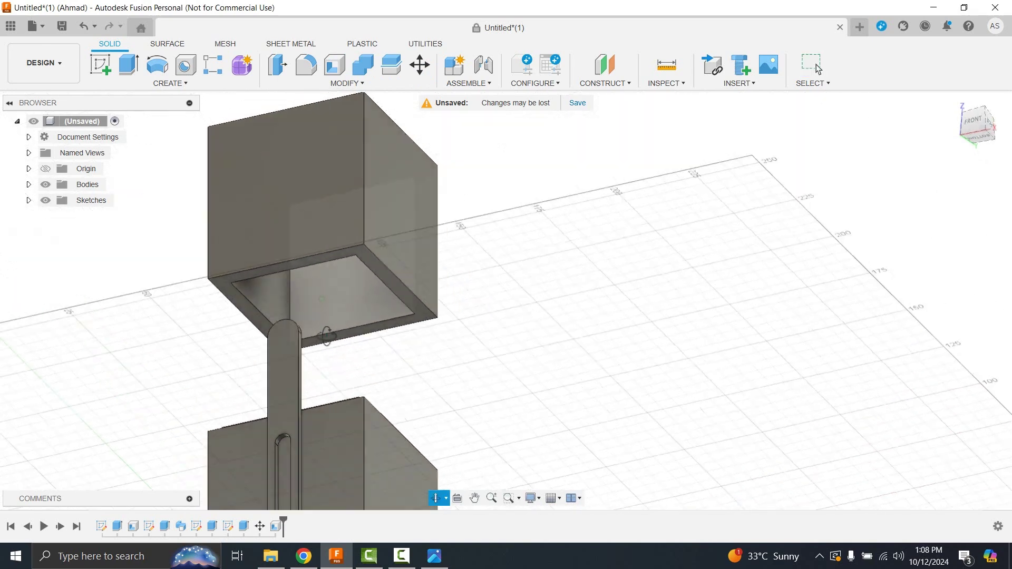
{"action": "mouse_move", "coordinate": [331, 298]}
{"action": "middle_mouse_down", "text": "shift"}
{"action": "mouse_move", "coordinate": [328, 379]}
{"action": "mouse_move", "coordinate": [336, 280]}
{"action": "middle_mouse_up", "text": "shift"}
Lower the upper box 45 mm over the lower box.
{"action": "key", "text": "m"}
{"action": "left_click", "coordinate": [343, 171]}
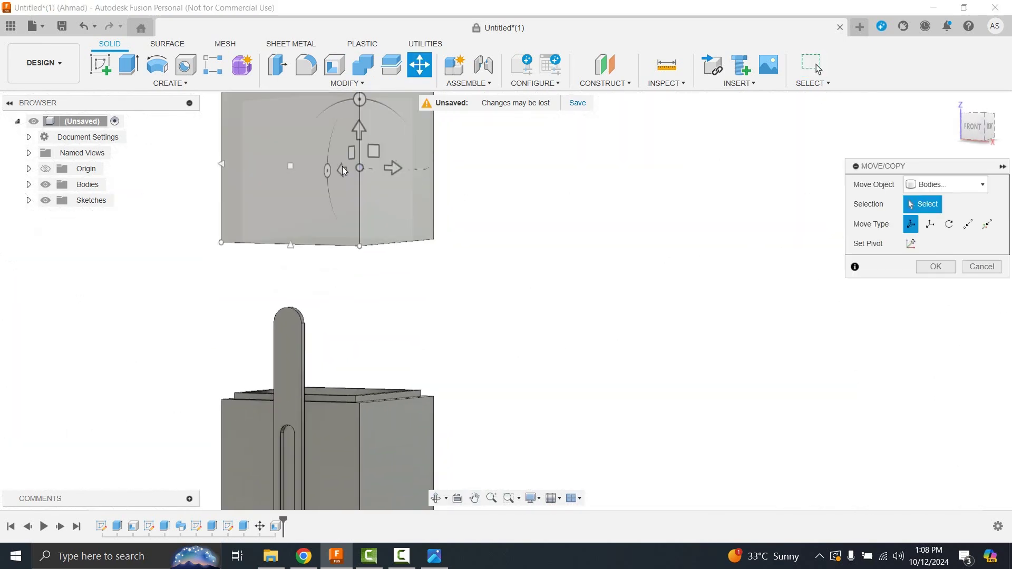
{"action": "left_click", "coordinate": [333, 169]}
{"action": "left_click_drag", "start_coordinate": [335, 130], "coordinate": [332, 286]}
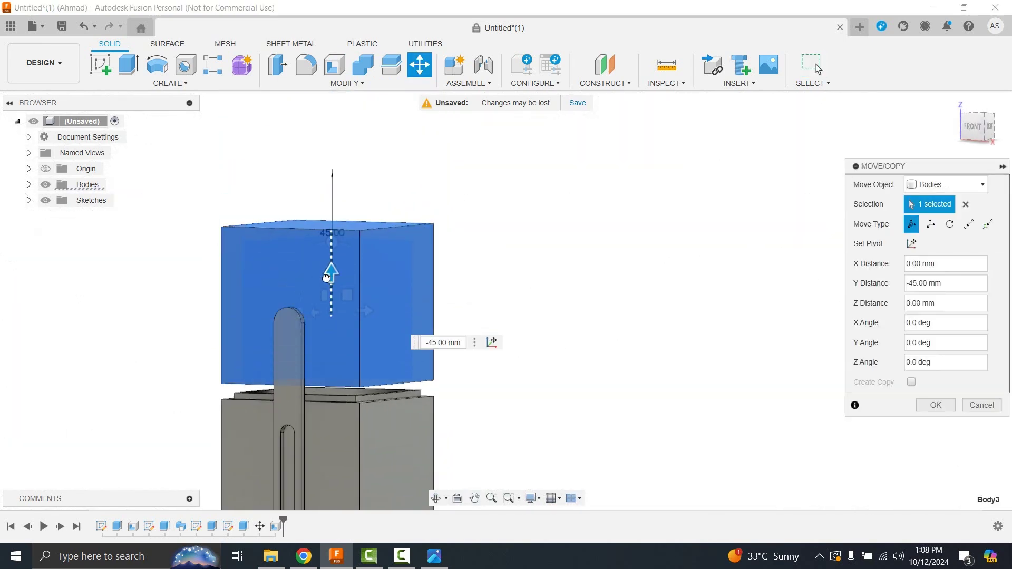
{"action": "left_click", "coordinate": [936, 405]}
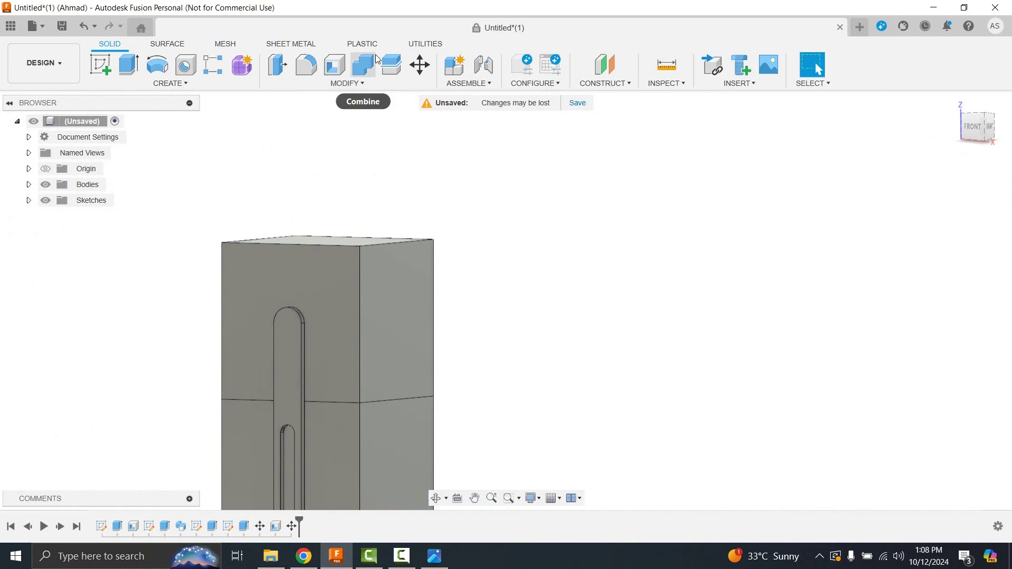
Cut the lower box from the upper box with Combine, keeping the lower box.
{"action": "left_click", "coordinate": [367, 74]}
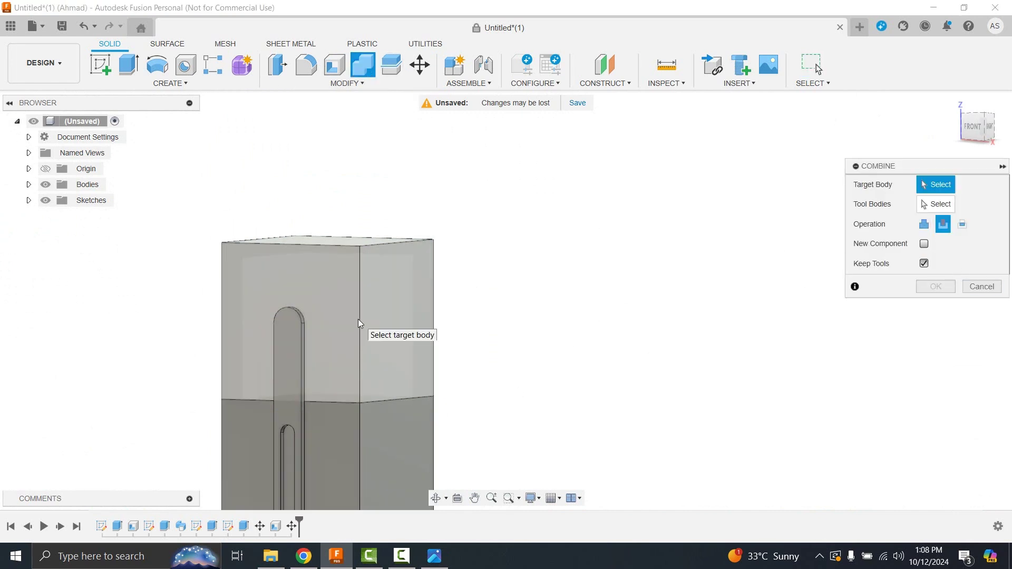
{"action": "left_click", "coordinate": [360, 320]}
{"action": "left_click", "coordinate": [349, 445]}
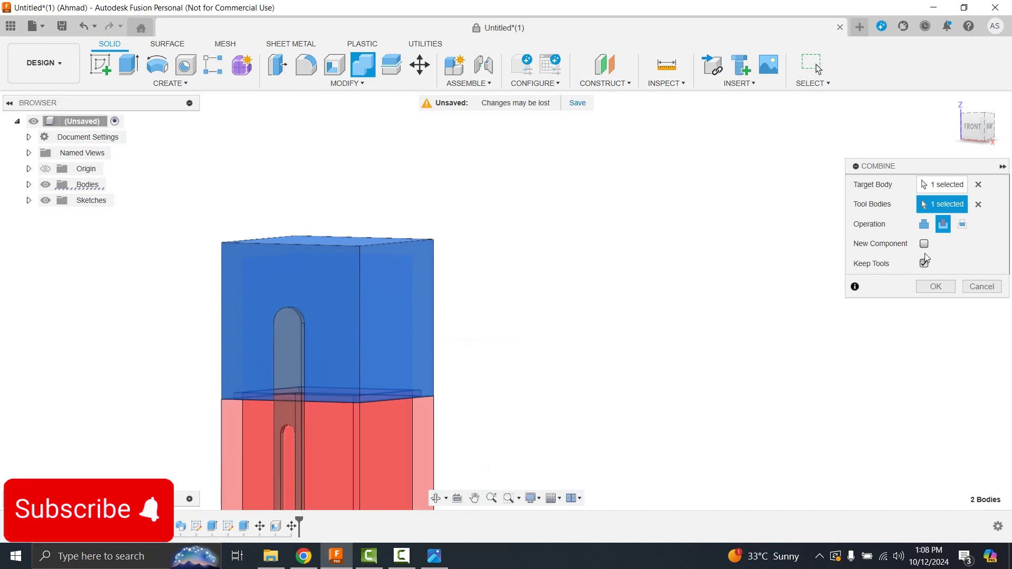
{"action": "left_click", "coordinate": [934, 286]}
Raise the upper box 50 mm in Y to expose its recessed underside.
{"action": "left_click", "coordinate": [419, 65]}
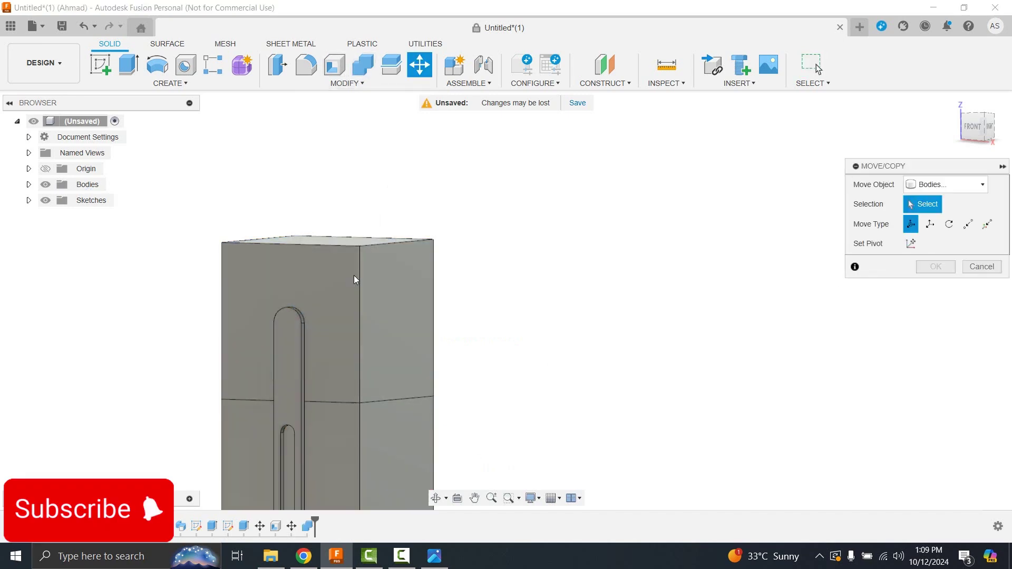
{"action": "left_click", "coordinate": [355, 278]}
{"action": "left_click_drag", "start_coordinate": [345, 215], "coordinate": [372, 67]}
{"action": "mouse_move", "coordinate": [353, 273]}
{"action": "middle_mouse_down", "text": "shift"}
{"action": "mouse_move", "coordinate": [410, 226]}
{"action": "mouse_move", "coordinate": [443, 287]}
{"action": "middle_mouse_up", "text": "shift"}
{"action": "scroll", "coordinate": [410, 226], "scroll_direction": "up", "scroll_amount": 3}
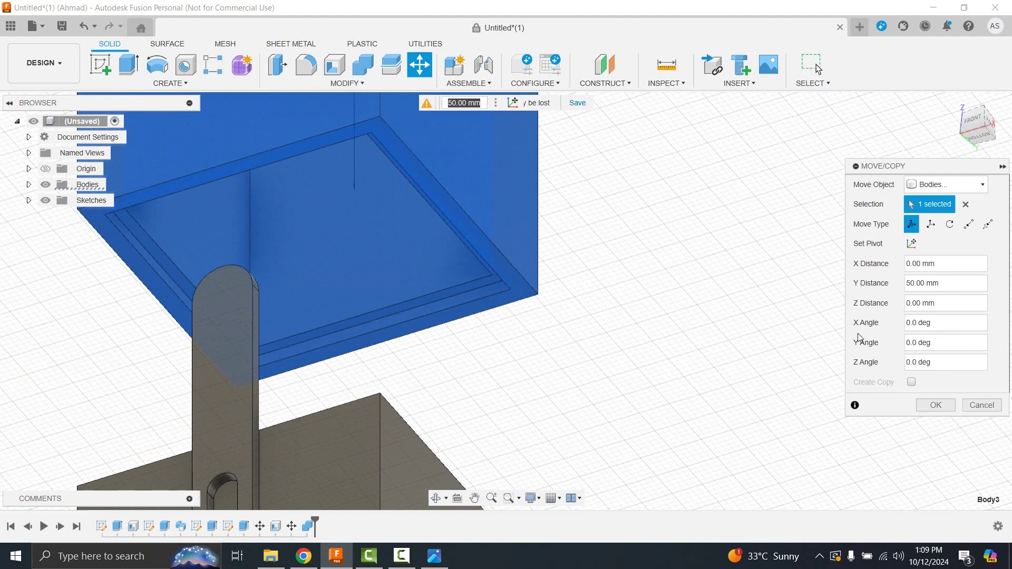
{"action": "left_click", "coordinate": [936, 405]}
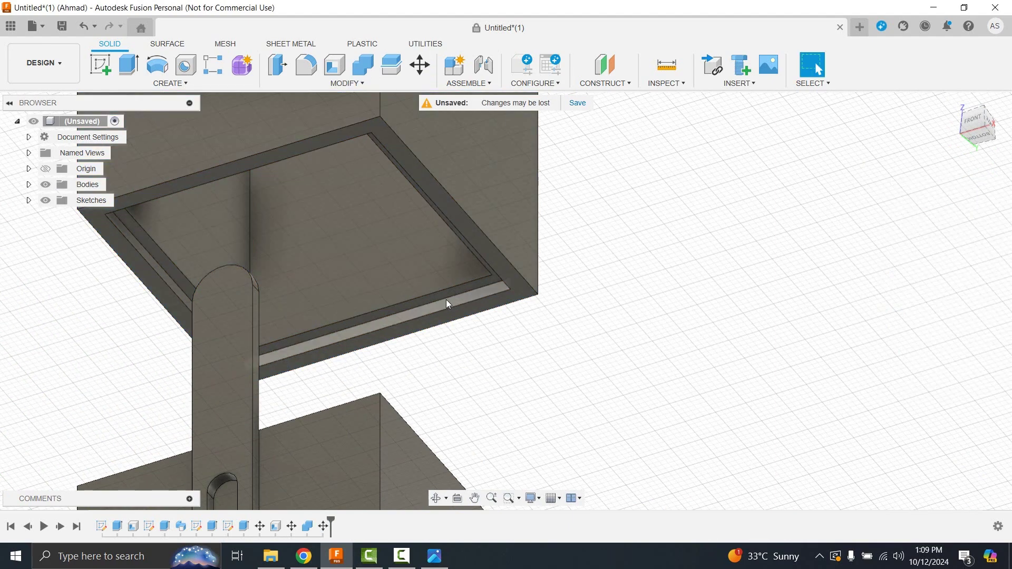
Start a new sketch on the slotted arm's front face.
{"action": "mouse_move", "coordinate": [377, 335]}
{"action": "middle_mouse_down", "text": "shift"}
{"action": "mouse_move", "coordinate": [385, 381]}
{"action": "mouse_move", "coordinate": [379, 294]}
{"action": "mouse_move", "coordinate": [384, 456]}
{"action": "mouse_move", "coordinate": [441, 440]}
{"action": "mouse_move", "coordinate": [349, 478]}
{"action": "middle_mouse_up", "text": "shift"}
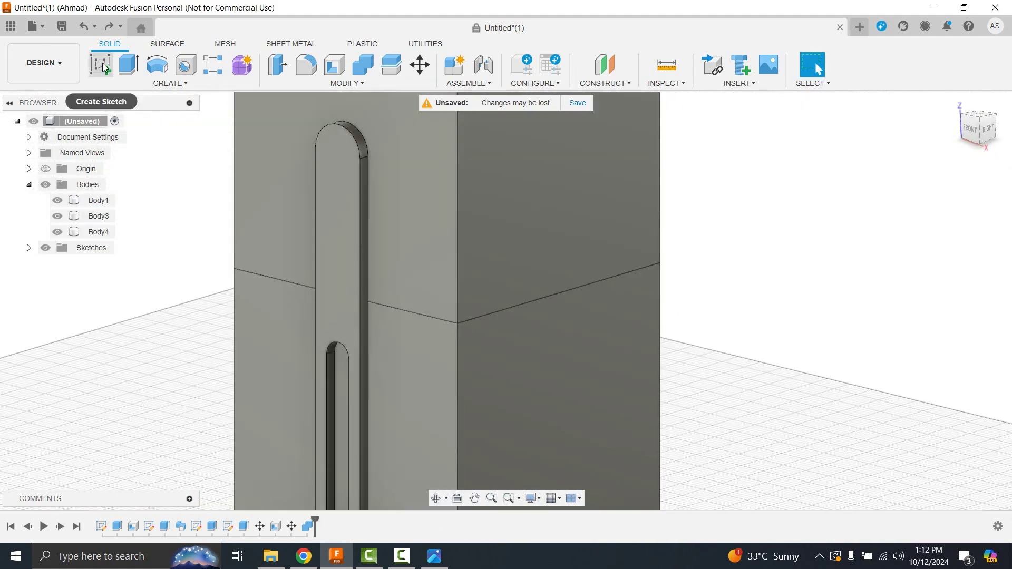
{"action": "left_click", "coordinate": [102, 62]}
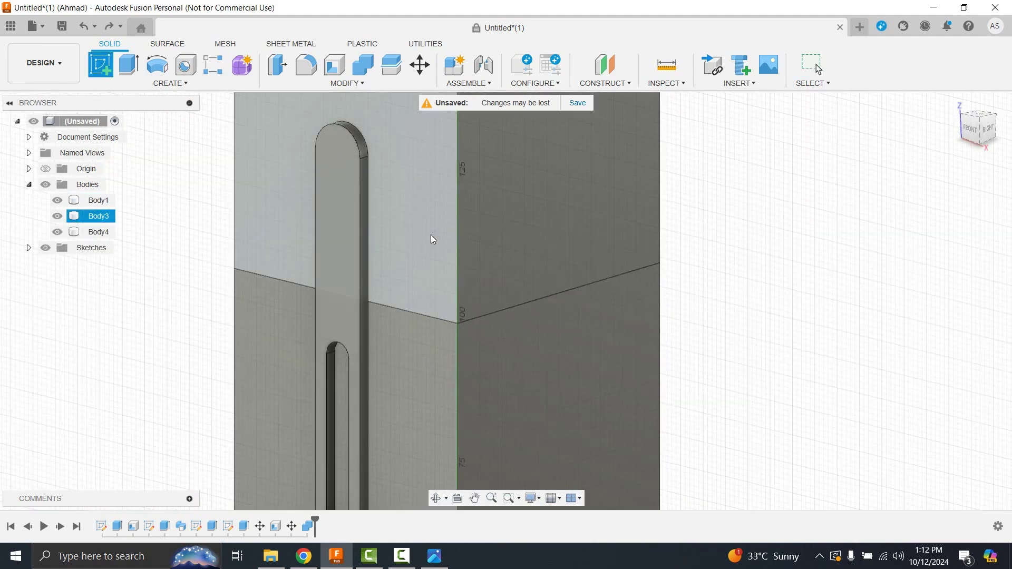
{"action": "left_click", "coordinate": [431, 235]}
Sketch a 4 mm diameter circle near the top of the arm.
{"action": "scroll", "coordinate": [283, 271], "scroll_direction": "up", "scroll_amount": 3}
{"action": "scroll", "coordinate": [283, 272], "scroll_direction": "up", "scroll_amount": 2}
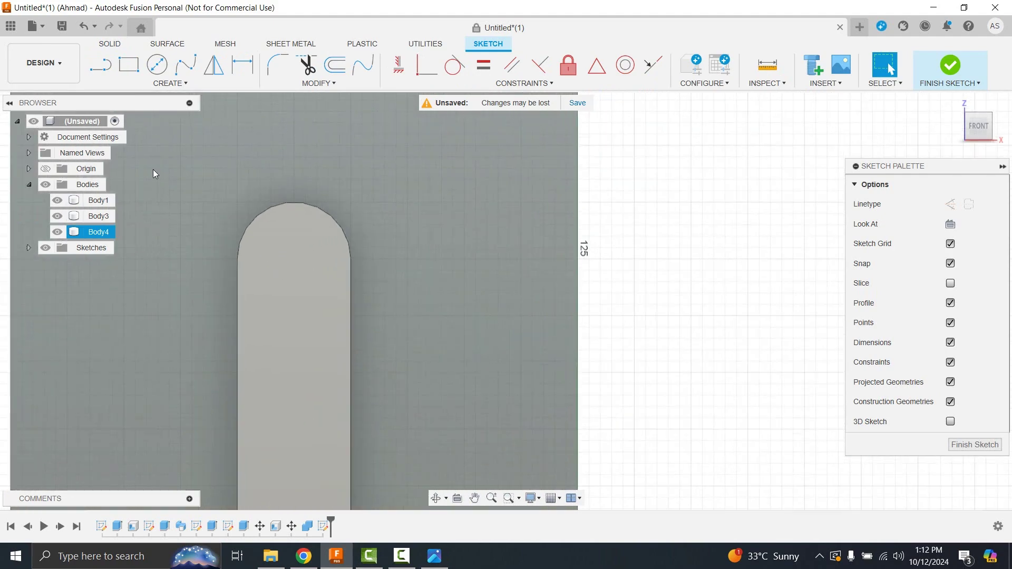
{"action": "left_click", "coordinate": [157, 65]}
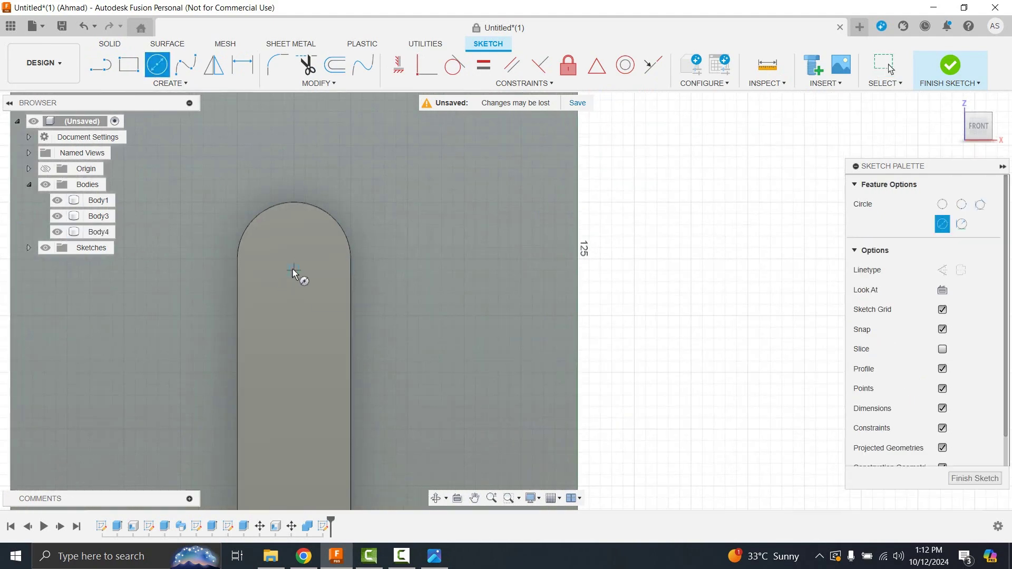
{"action": "left_click", "coordinate": [293, 270]}
{"action": "type", "text": "4"}
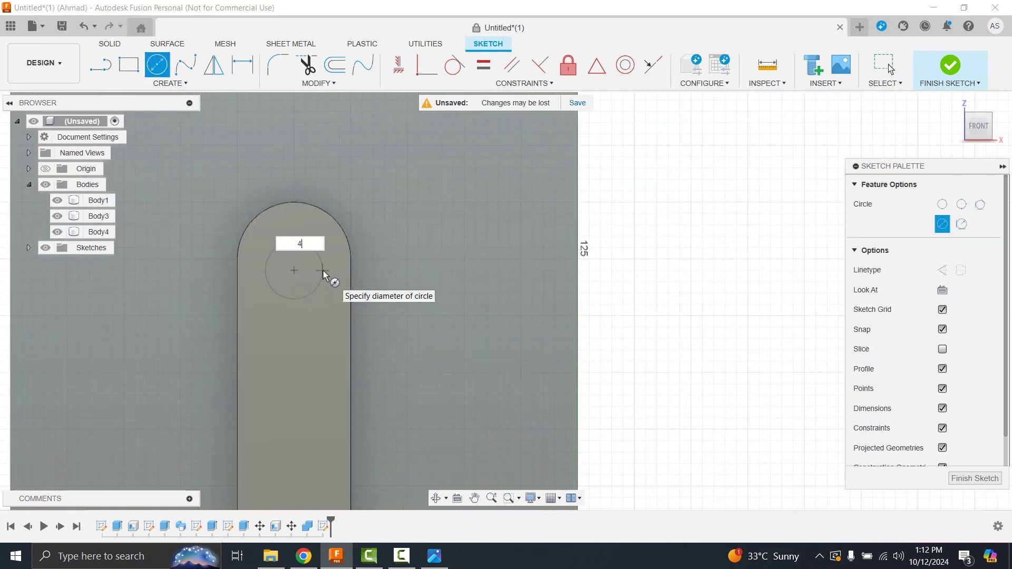
{"action": "key", "text": "Return"}
Extrude the circle 2 mm as a separate new body, Body5.
{"action": "key", "text": "e"}
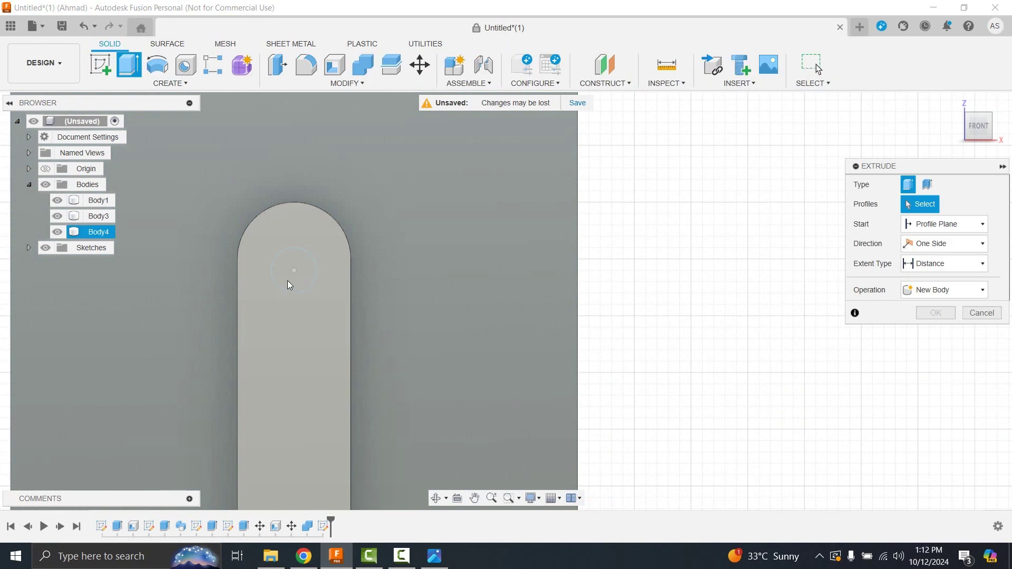
{"action": "left_click", "coordinate": [304, 272]}
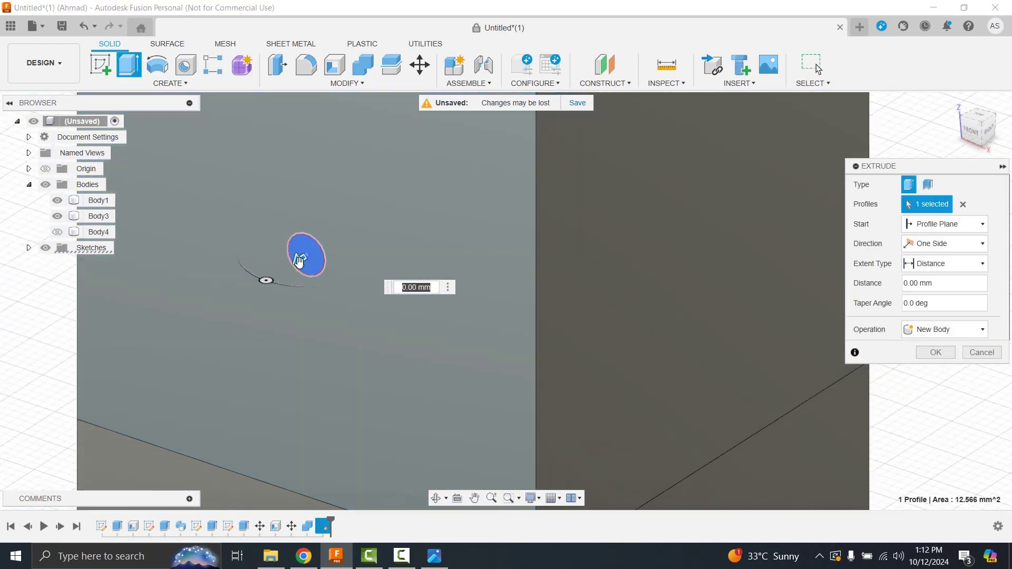
{"action": "left_click_drag", "start_coordinate": [299, 260], "coordinate": [278, 271]}
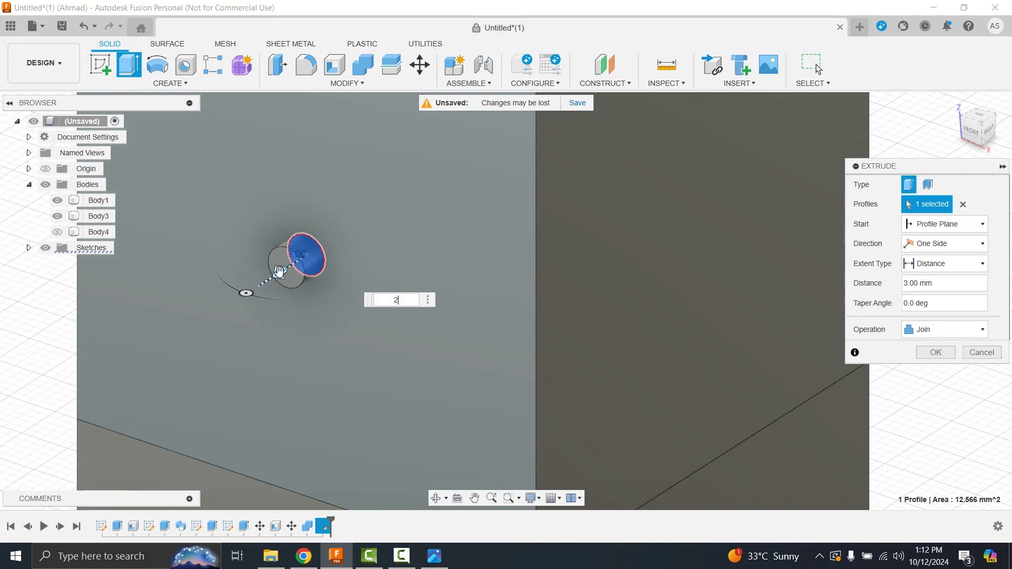
{"action": "left_click", "coordinate": [933, 340]}
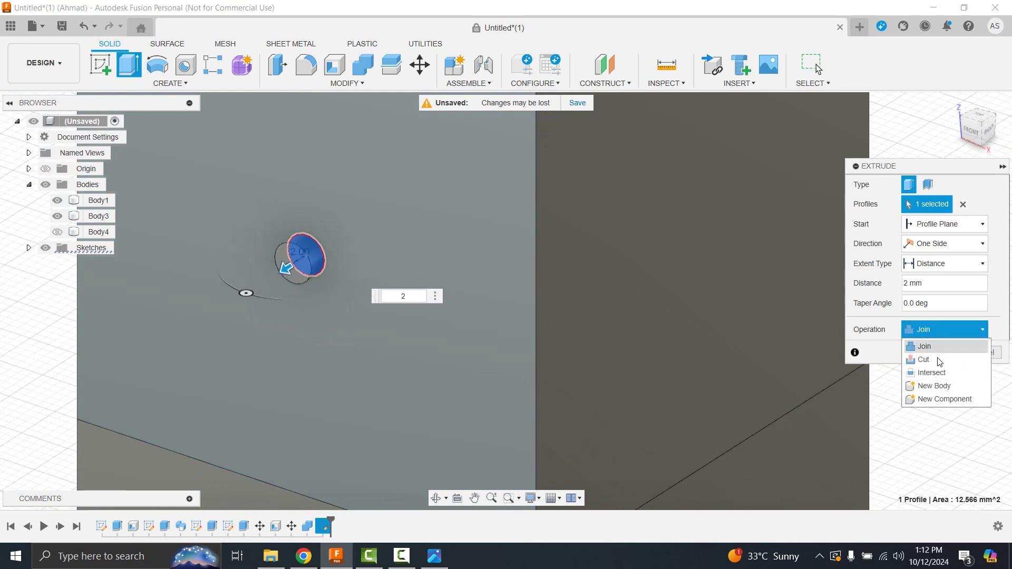
{"action": "left_click", "coordinate": [936, 387]}
{"action": "left_click", "coordinate": [940, 353]}
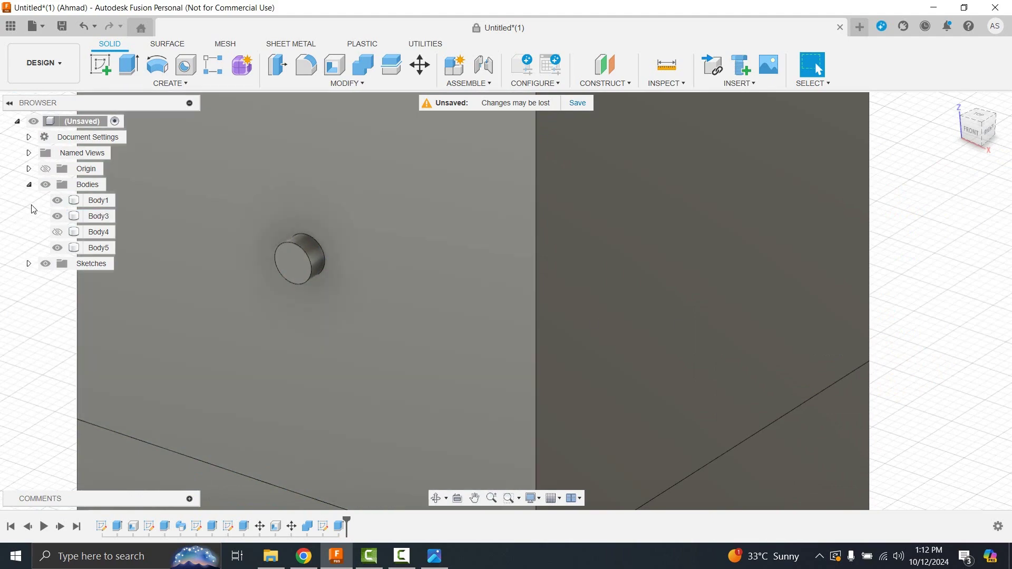
Sketch a 6 mm diameter circle centred on the pin's end face.
{"action": "left_click", "coordinate": [101, 63]}
{"action": "left_click", "coordinate": [302, 263]}
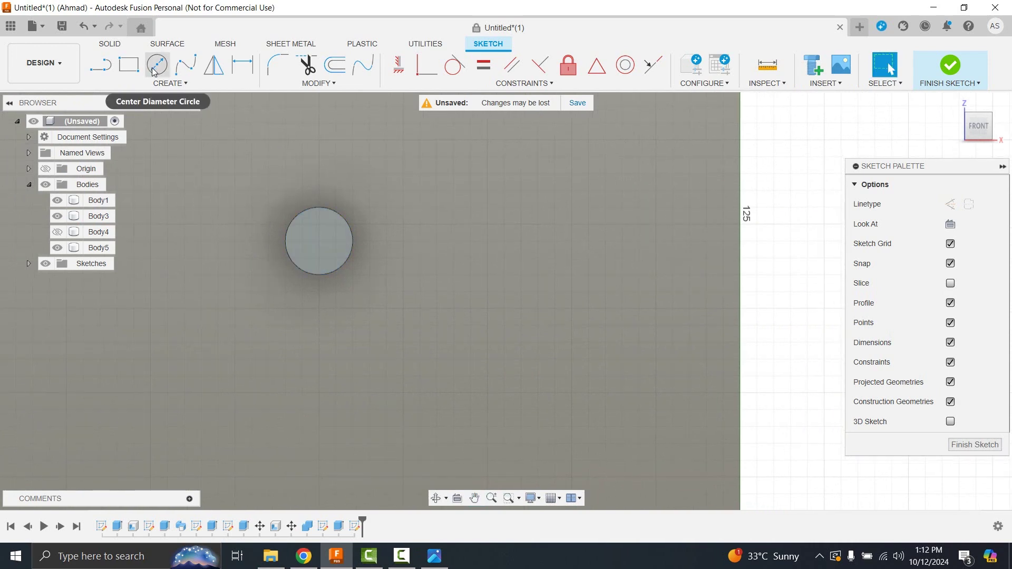
{"action": "left_click", "coordinate": [157, 64]}
{"action": "left_click", "coordinate": [318, 241]}
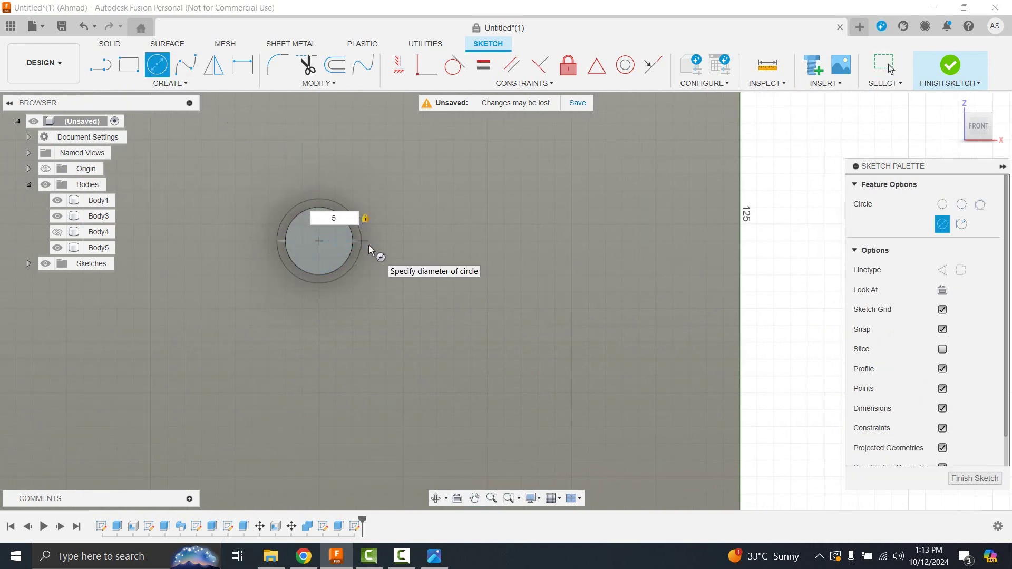
{"action": "type", "text": "6"}
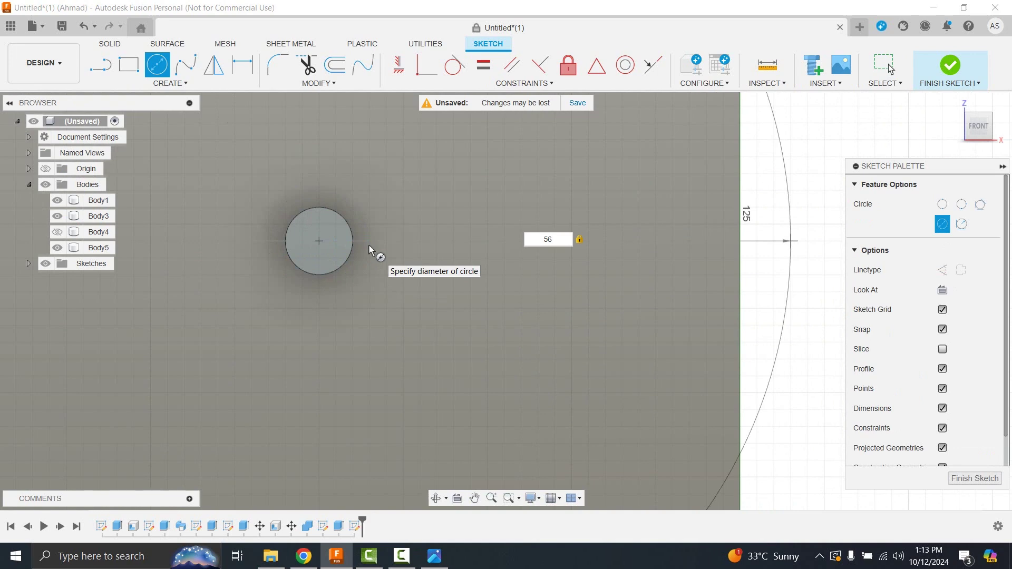
{"action": "type", "text": "6"}
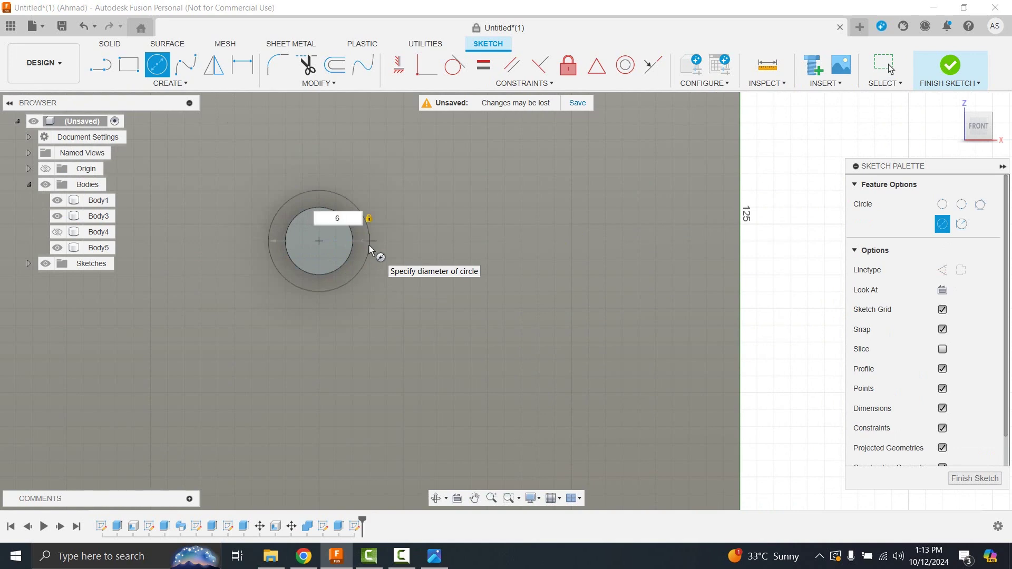
{"action": "key", "text": "Return"}
Extrude the ring and inner disk 2 mm outward, joined, forming the pin head.
{"action": "key", "text": "e"}
{"action": "left_click", "coordinate": [333, 273]}
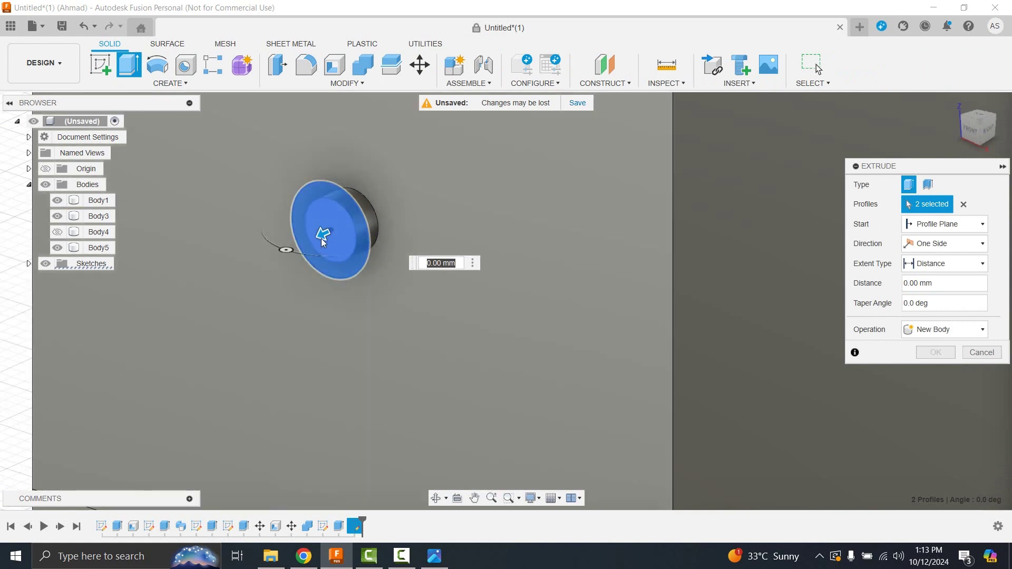
{"action": "left_click_drag", "start_coordinate": [323, 240], "coordinate": [303, 247]}
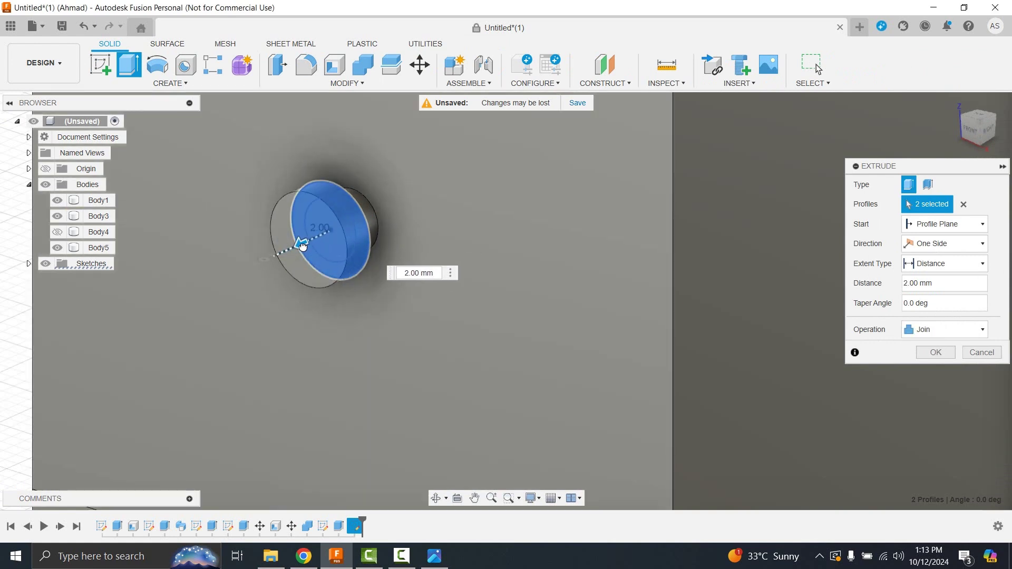
{"action": "left_click", "coordinate": [923, 353]}
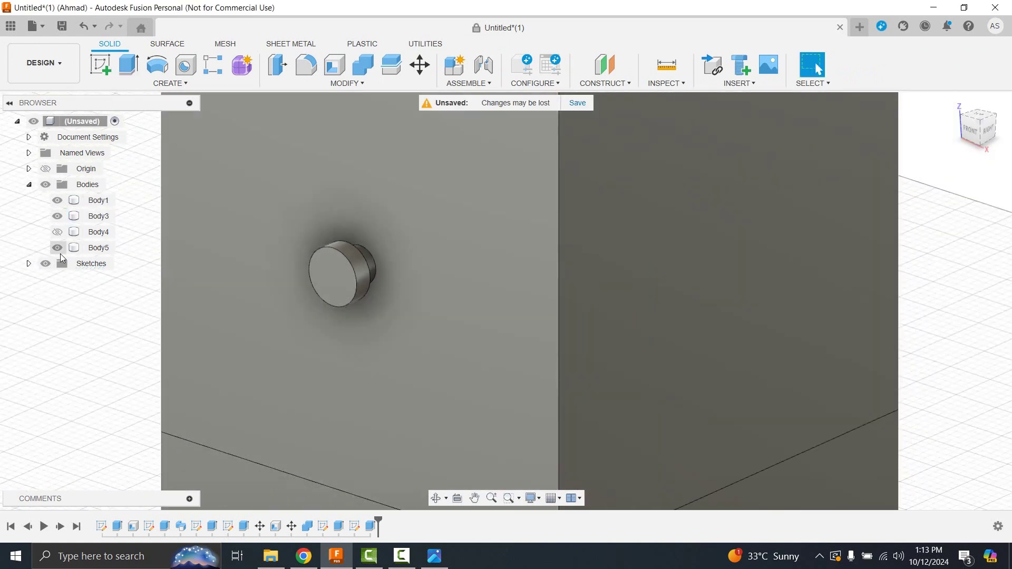
{"action": "left_click", "coordinate": [57, 248]}
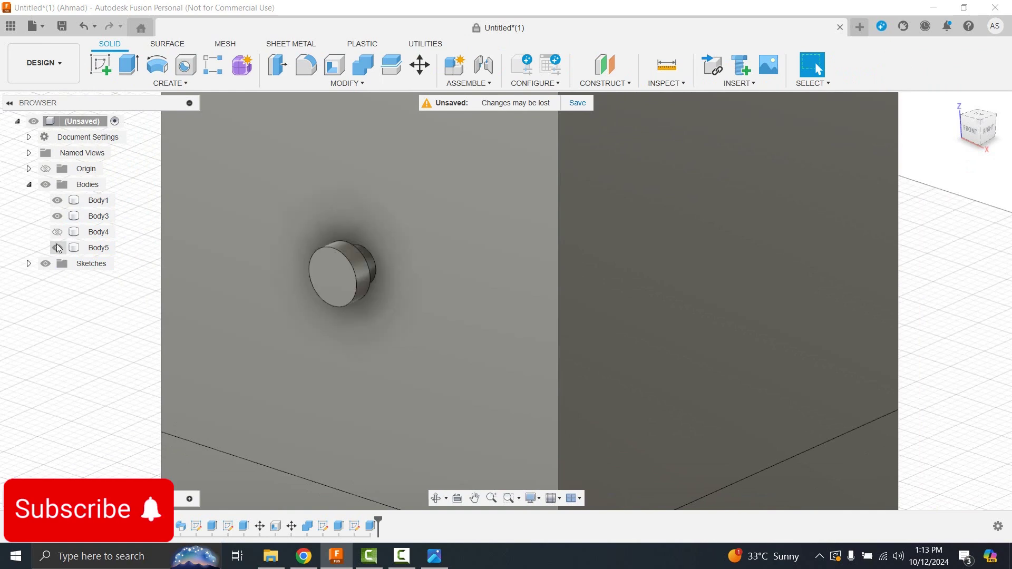
Copy the capped pin Body5 40 mm down the slot as Body6.
{"action": "left_click", "coordinate": [57, 232]}
{"action": "scroll", "coordinate": [264, 316], "scroll_direction": "down", "scroll_amount": 5}
{"action": "scroll", "coordinate": [298, 324], "scroll_direction": "up", "scroll_amount": 3}
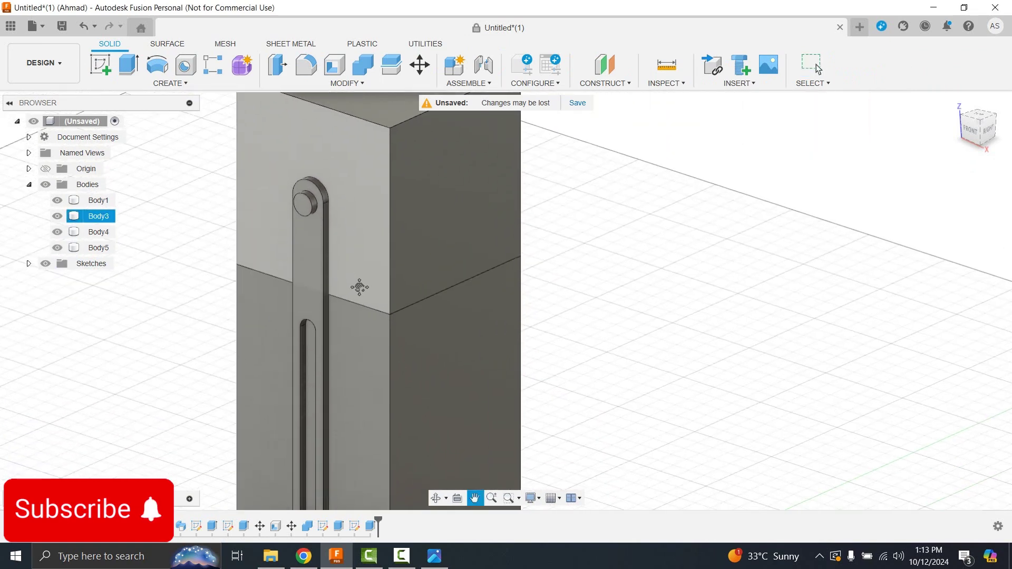
{"action": "left_click", "coordinate": [304, 205]}
{"action": "left_click", "coordinate": [420, 64]}
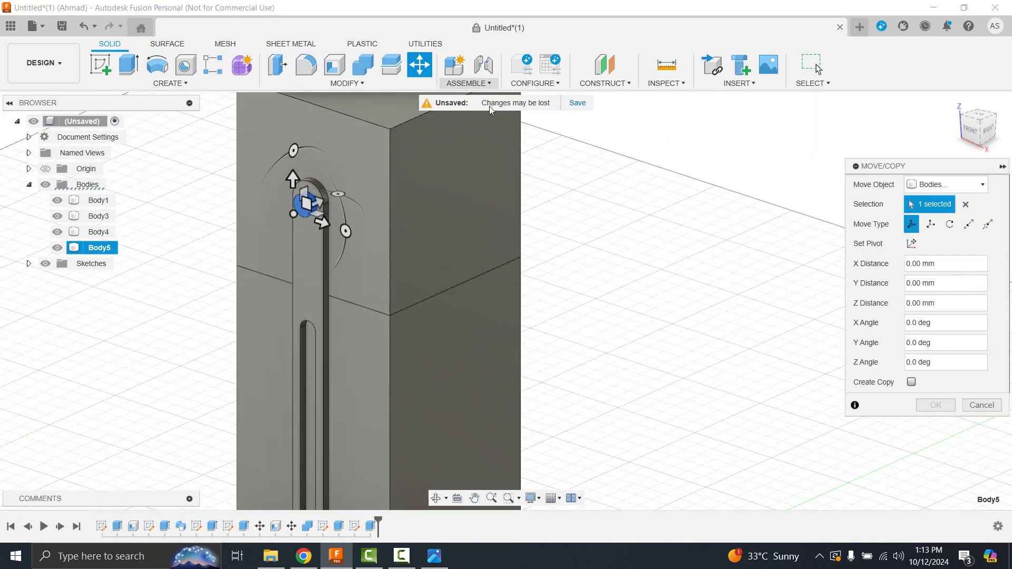
{"action": "left_click", "coordinate": [911, 383]}
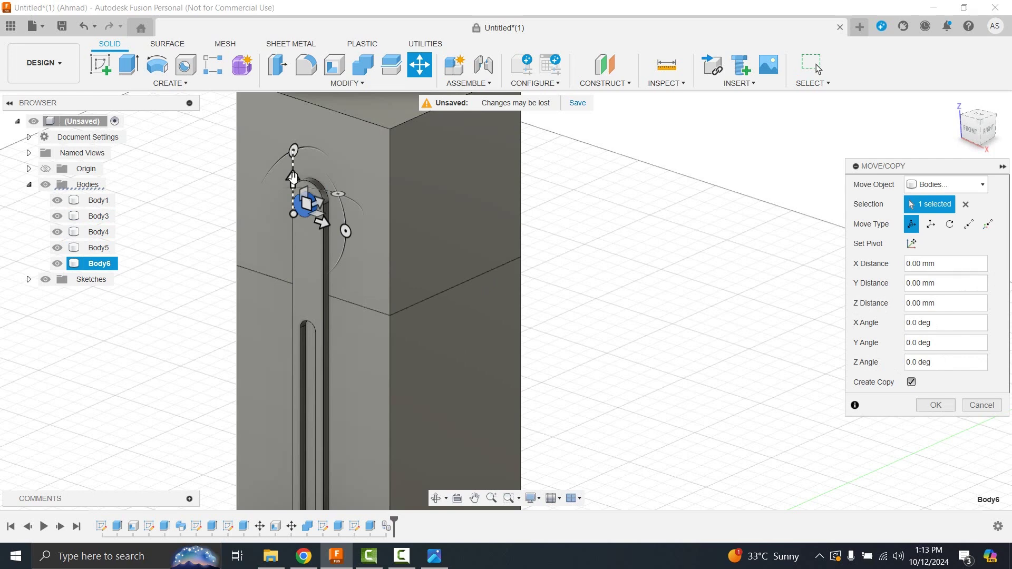
{"action": "left_click_drag", "start_coordinate": [293, 178], "coordinate": [285, 319]}
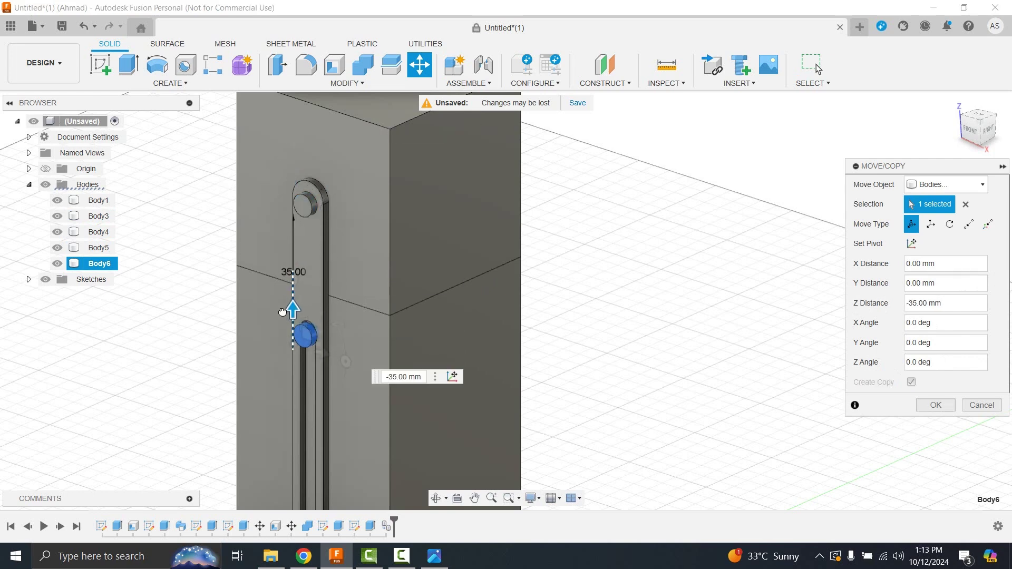
{"action": "left_click", "coordinate": [929, 411]}
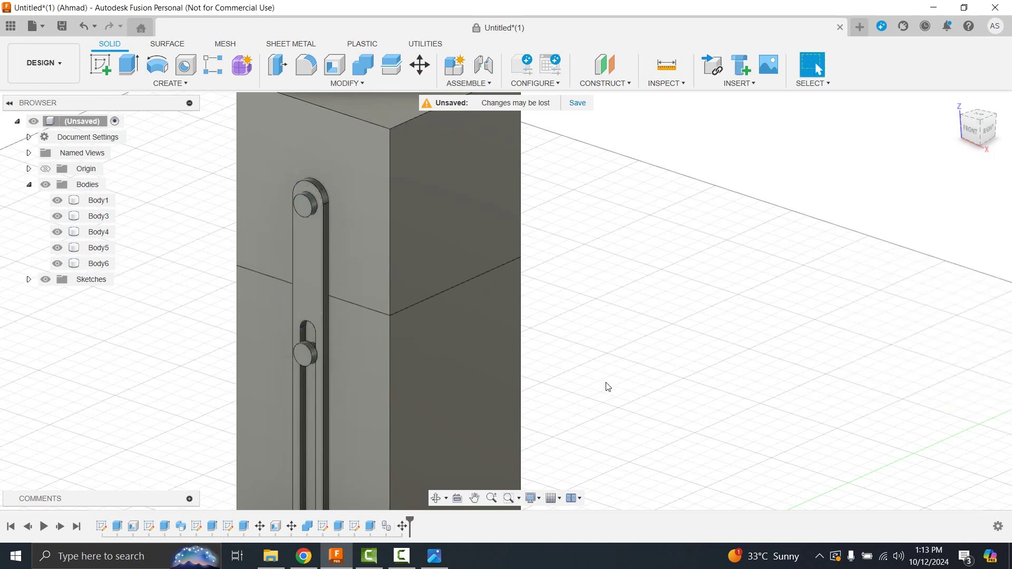
{"action": "left_click", "coordinate": [419, 66]}
Reposition the slotted link Body4 to -51 mm along Z.
{"action": "left_click", "coordinate": [316, 270]}
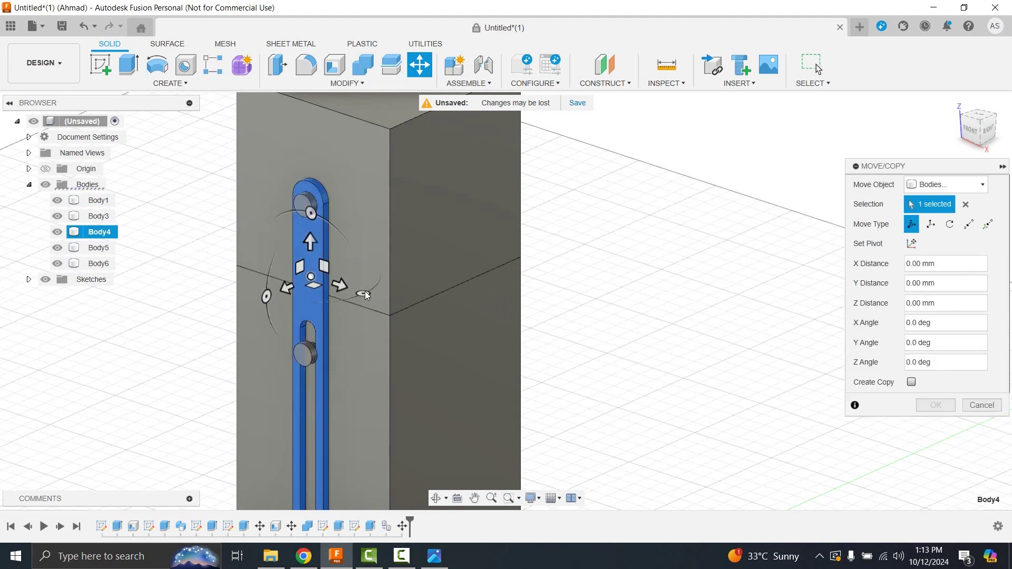
{"action": "middle_click_drag", "start_coordinate": [365, 291], "coordinate": [316, 268], "text": "shift"}
{"action": "left_click_drag", "start_coordinate": [274, 199], "coordinate": [485, 199]}
{"action": "middle_click_drag", "start_coordinate": [485, 199], "coordinate": [558, 301], "text": "shift"}
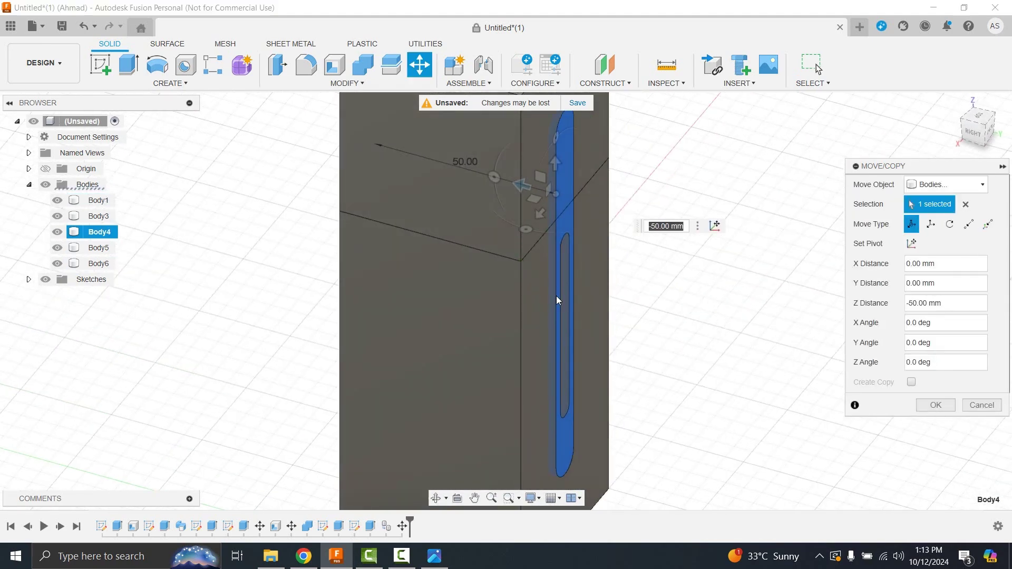
{"action": "scroll", "coordinate": [561, 295], "scroll_direction": "up", "scroll_amount": 2}
{"action": "scroll", "coordinate": [527, 260], "scroll_direction": "up", "scroll_amount": 5}
{"action": "mouse_move", "coordinate": [527, 260]}
{"action": "middle_mouse_down"}
{"action": "mouse_move", "coordinate": [472, 446]}
{"action": "mouse_move", "coordinate": [450, 289]}
{"action": "mouse_move", "coordinate": [464, 280]}
{"action": "middle_mouse_up"}
{"action": "left_click_drag", "start_coordinate": [464, 279], "coordinate": [476, 283]}
{"action": "left_click", "coordinate": [928, 405]}
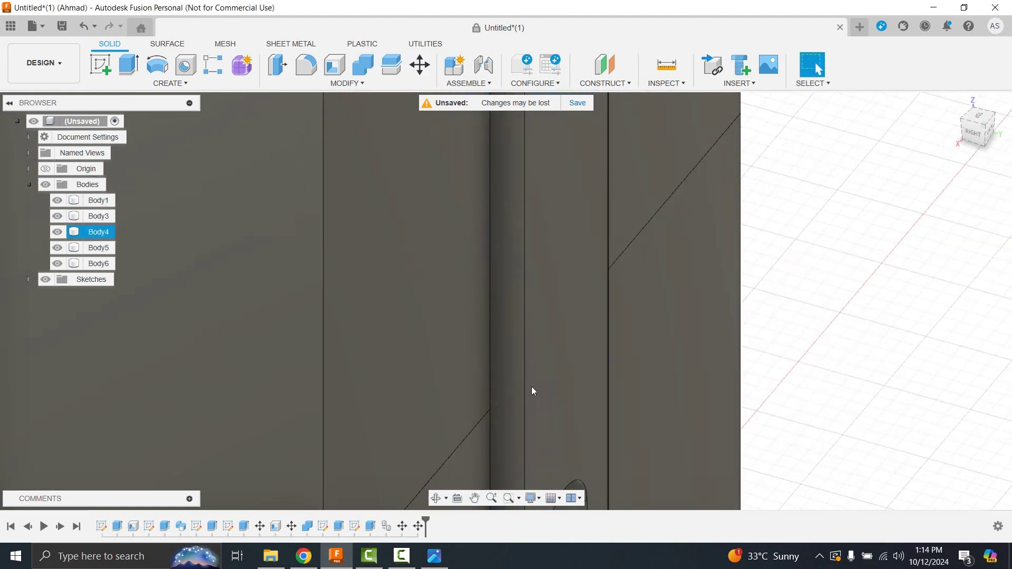
Copy the slotted link -52 mm in Z to the box's opposite side as Body7.
{"action": "scroll", "coordinate": [529, 384], "scroll_direction": "down", "scroll_amount": 5}
{"action": "scroll", "coordinate": [506, 377], "scroll_direction": "down", "scroll_amount": 3}
{"action": "middle_click_drag", "start_coordinate": [490, 372], "coordinate": [285, 351], "text": "shift"}
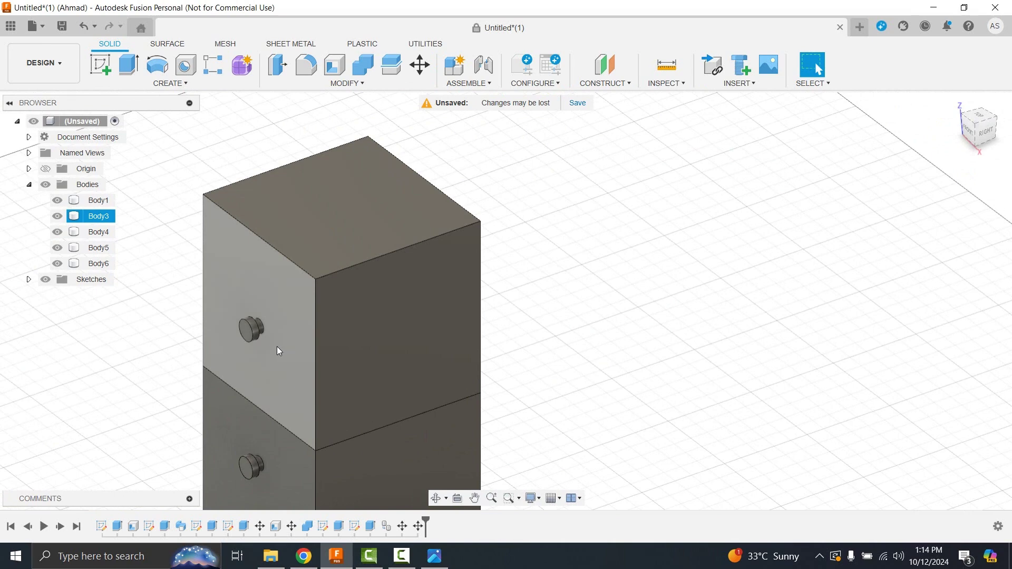
{"action": "left_click", "coordinate": [277, 346]}
{"action": "key", "text": "m"}
{"action": "left_click", "coordinate": [245, 380]}
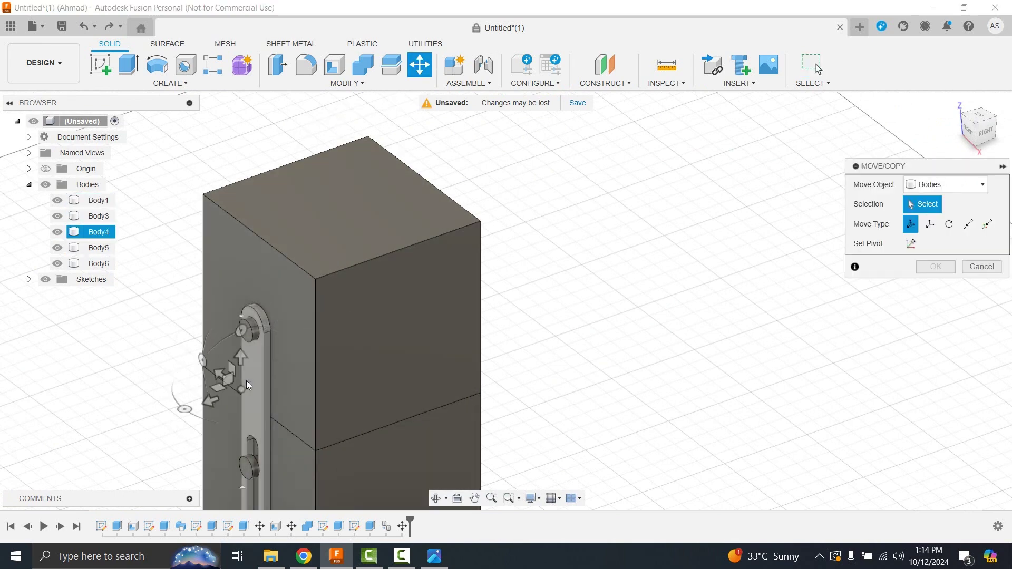
{"action": "left_click", "coordinate": [912, 381]}
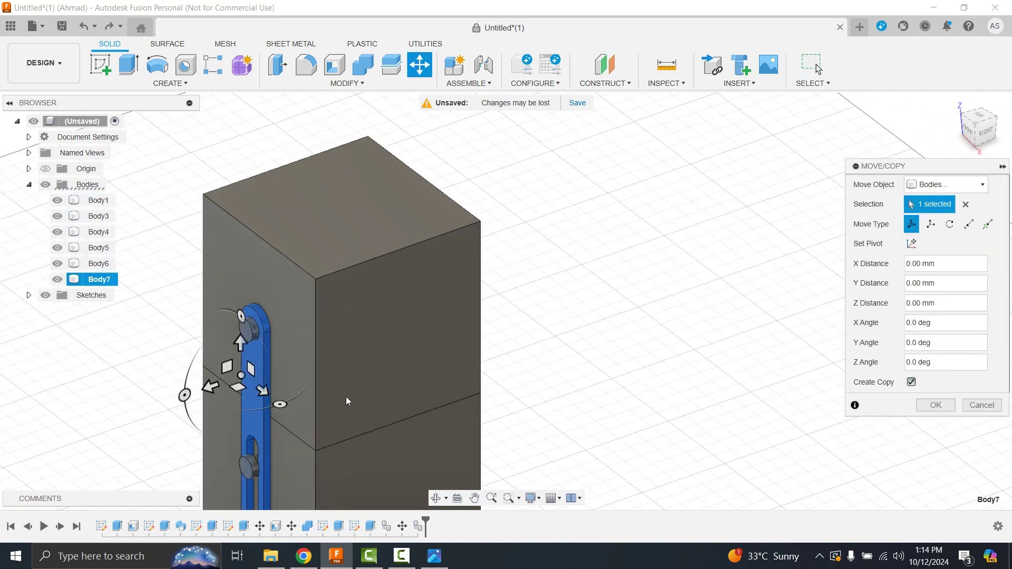
{"action": "left_click_drag", "start_coordinate": [211, 387], "coordinate": [506, 369]}
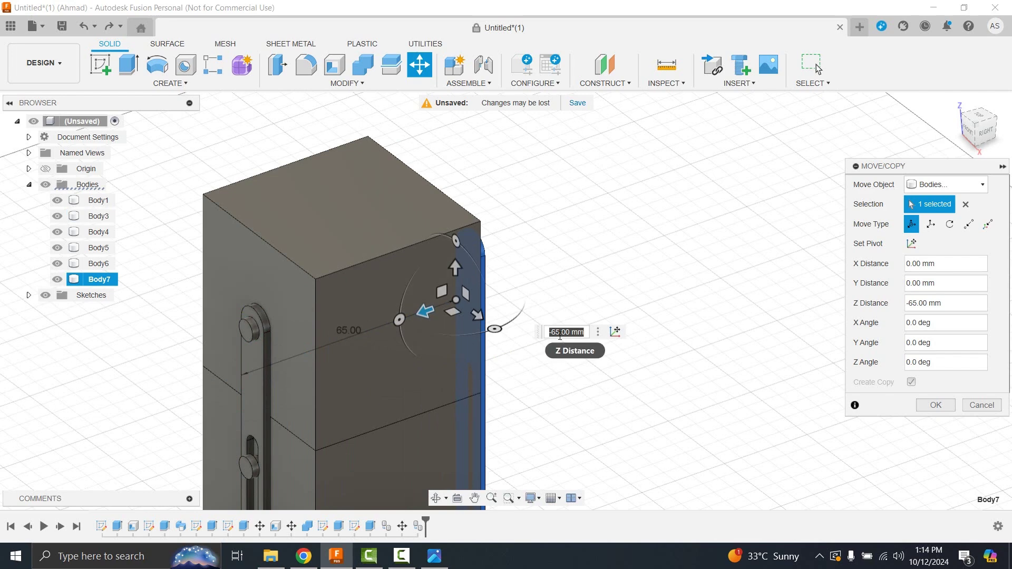
{"action": "key", "text": "BackSpace"}
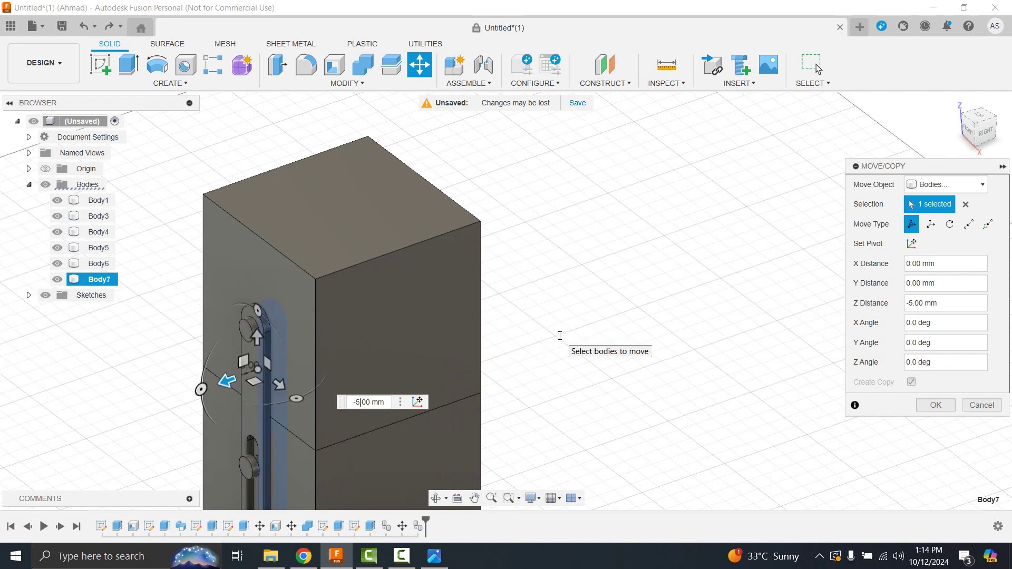
{"action": "type", "text": "2"}
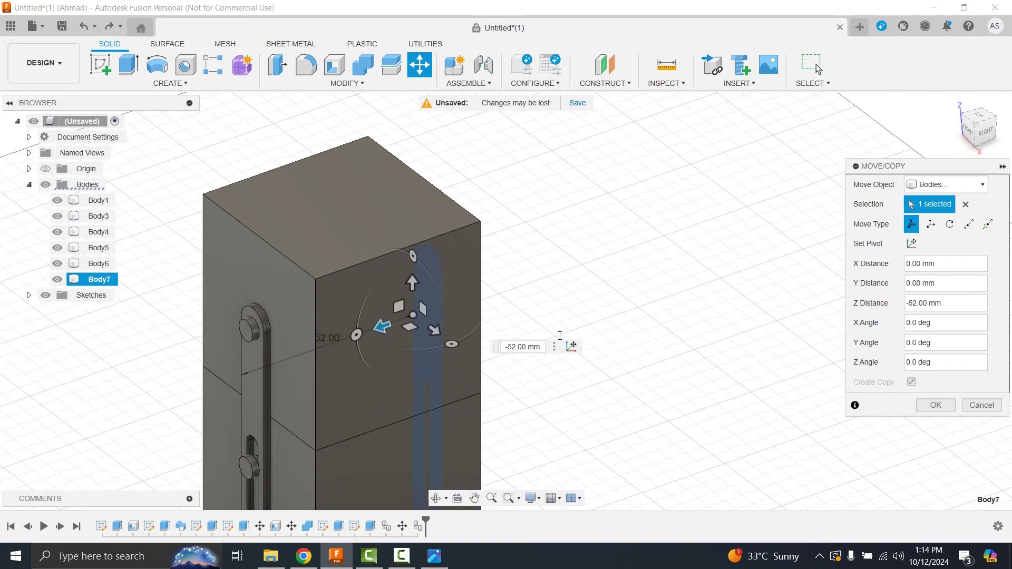
{"action": "key", "text": "Return"}
{"action": "middle_click_drag", "start_coordinate": [560, 346], "coordinate": [516, 337], "text": "shift"}
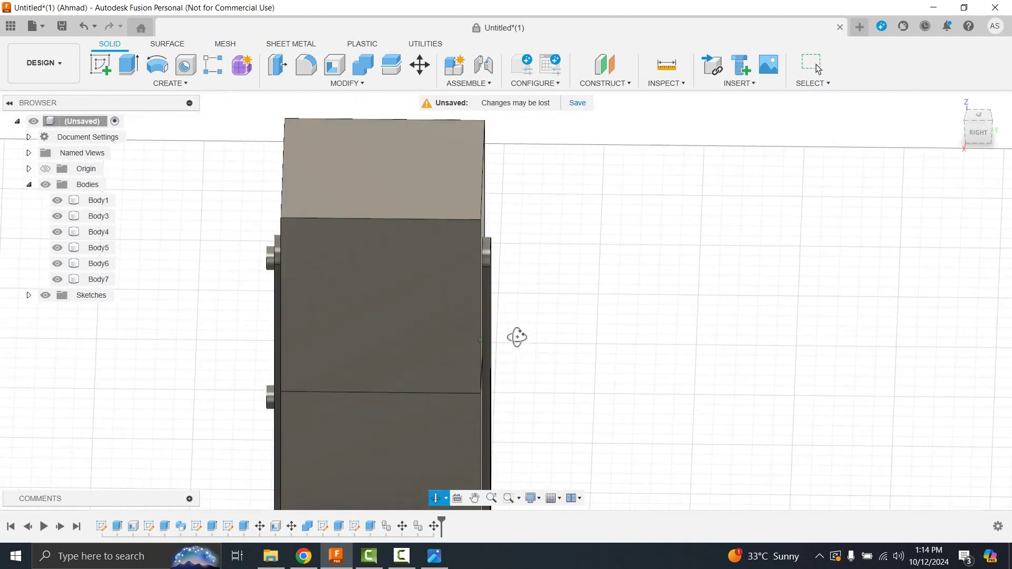
Copy the pin across the box onto the opposite arm, rotated 180° to face outward.
{"action": "left_click", "coordinate": [420, 64]}
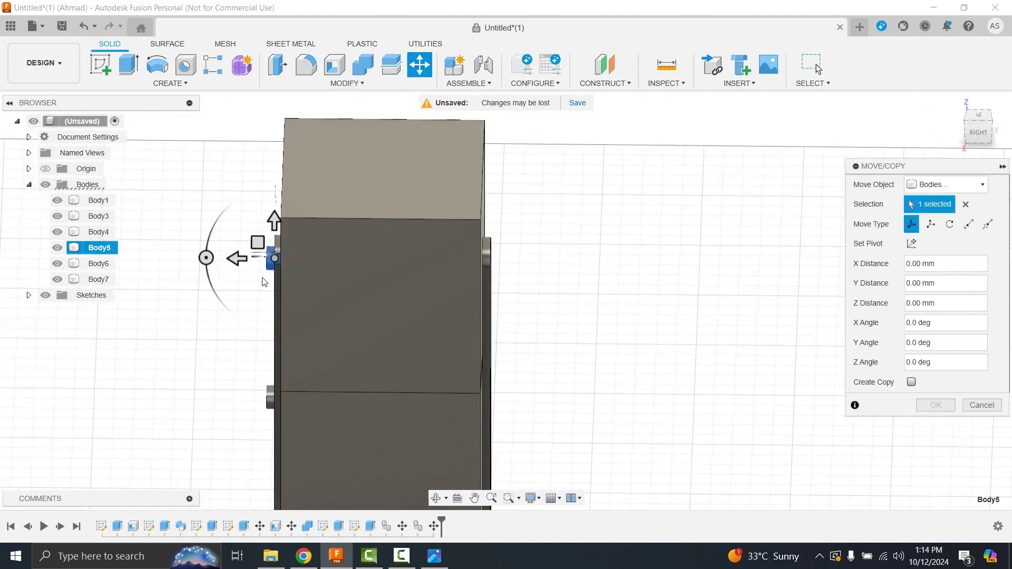
{"action": "left_click", "coordinate": [911, 382]}
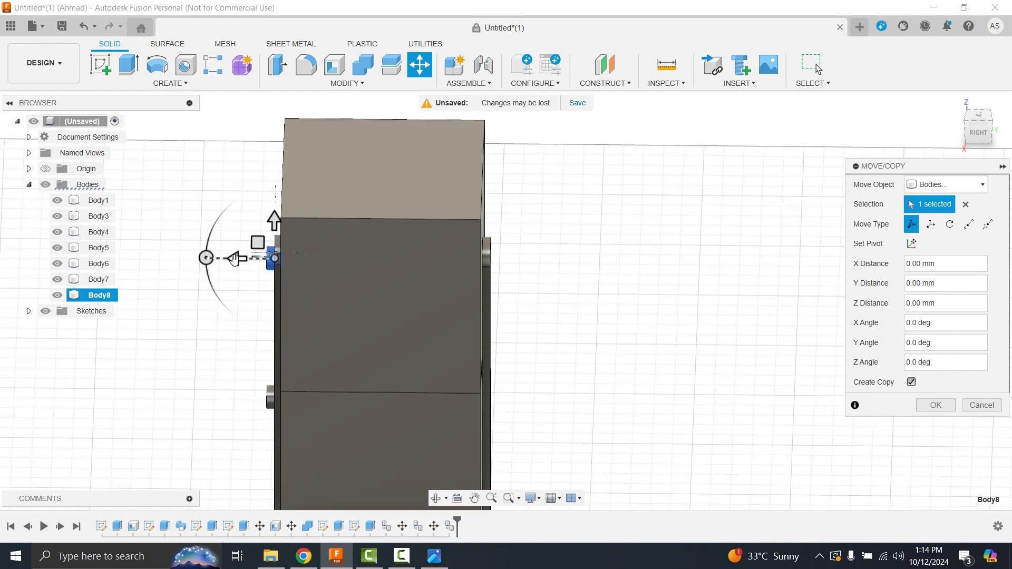
{"action": "left_click_drag", "start_coordinate": [235, 258], "coordinate": [452, 259]}
{"action": "scroll", "coordinate": [397, 230], "scroll_direction": "up", "scroll_amount": 5}
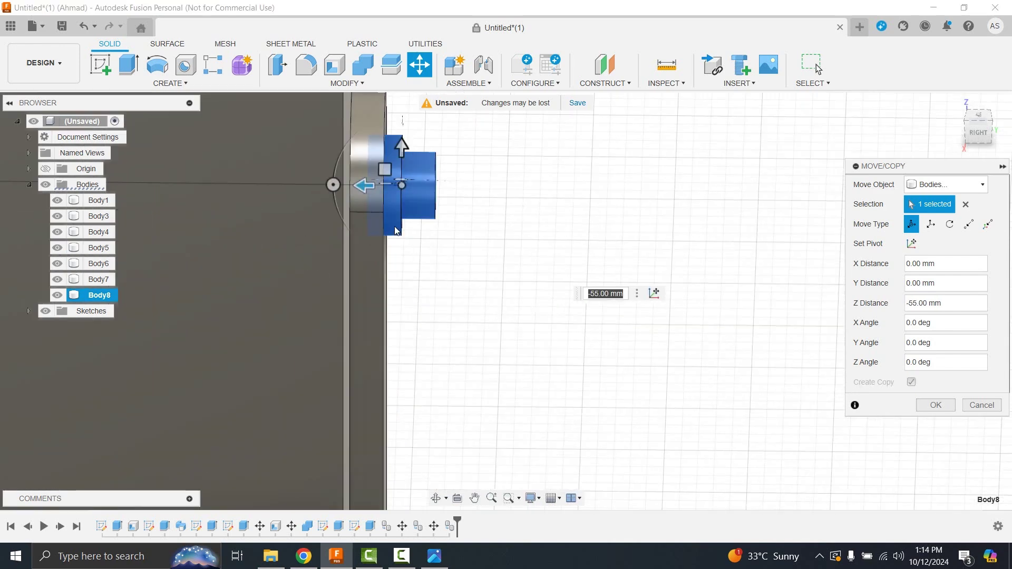
{"action": "scroll", "coordinate": [396, 230], "scroll_direction": "up", "scroll_amount": 2}
{"action": "left_click_drag", "start_coordinate": [378, 273], "coordinate": [482, 274]}
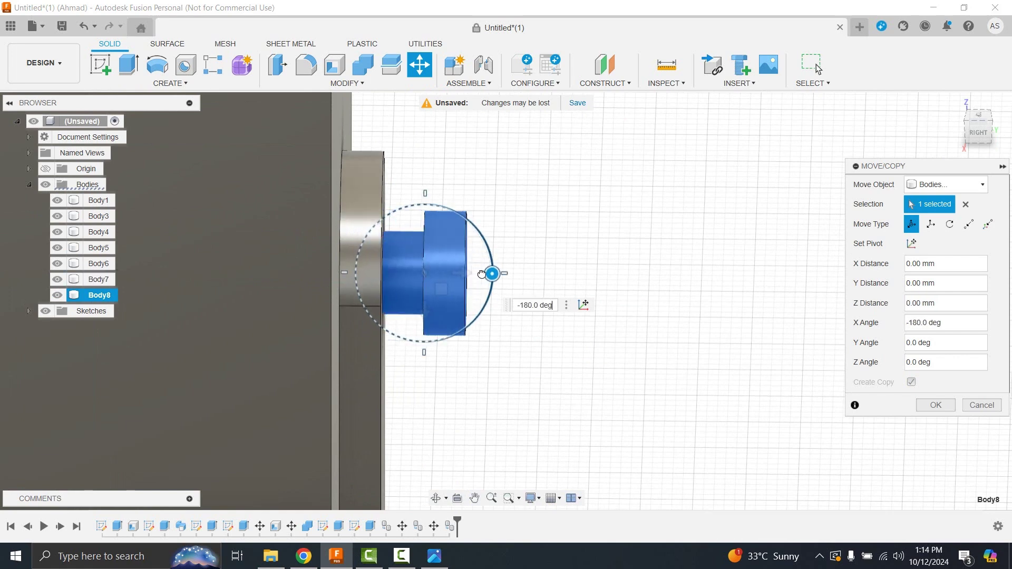
{"action": "left_click_drag", "start_coordinate": [462, 272], "coordinate": [425, 275]}
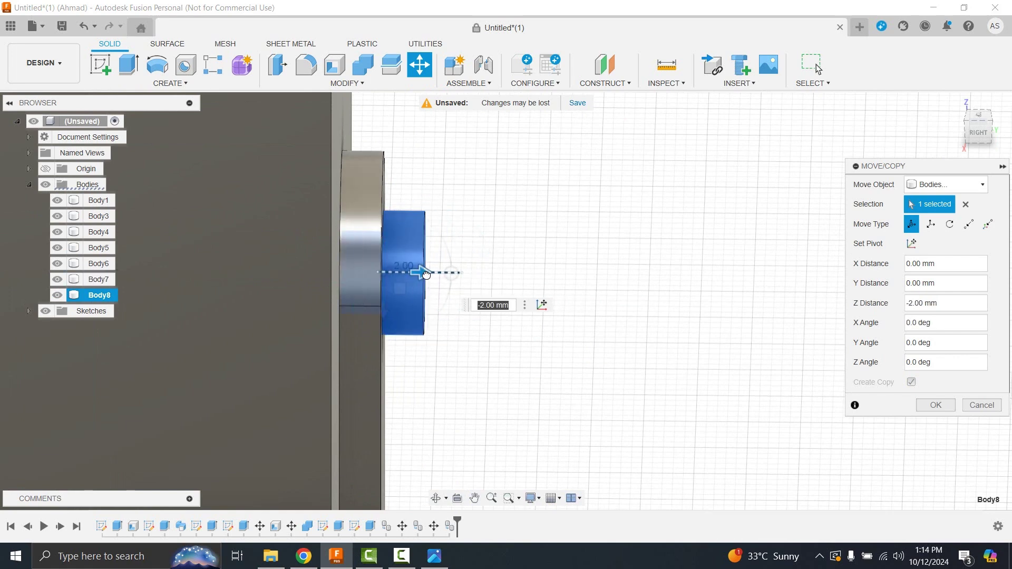
{"action": "left_click", "coordinate": [934, 405]}
Copy that pin 40 mm down the opposite arm's slot.
{"action": "scroll", "coordinate": [501, 379], "scroll_direction": "down", "scroll_amount": 5}
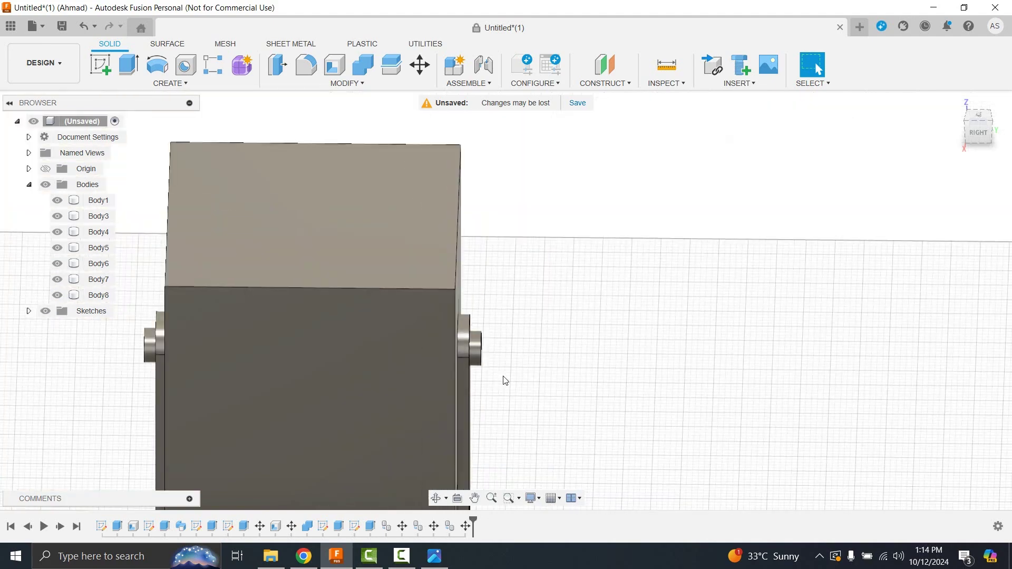
{"action": "middle_click_drag", "start_coordinate": [562, 274], "coordinate": [545, 227], "text": "shift"}
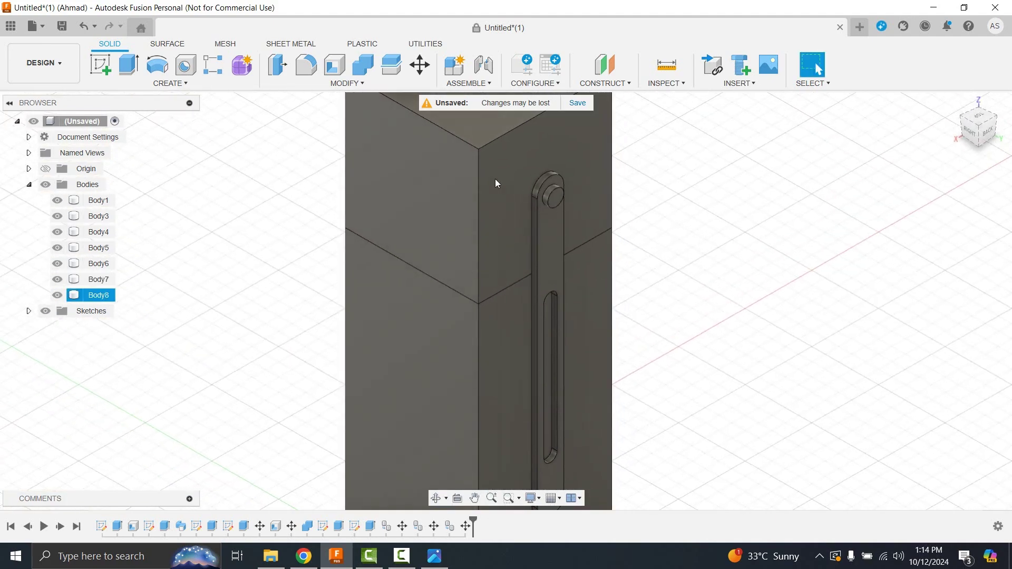
{"action": "key", "text": "m"}
{"action": "left_click", "coordinate": [552, 196]}
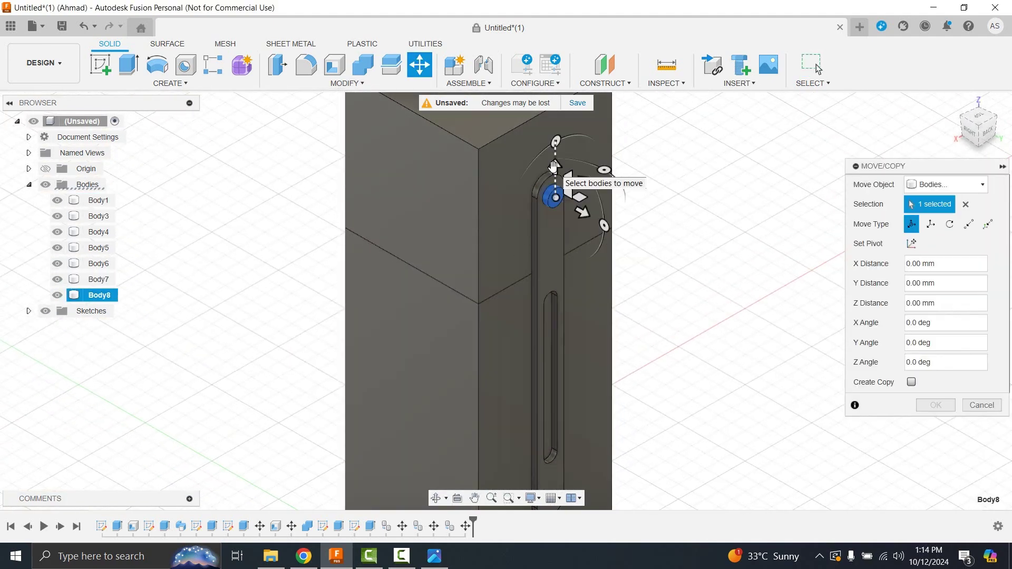
{"action": "left_click_drag", "start_coordinate": [554, 167], "coordinate": [546, 293]}
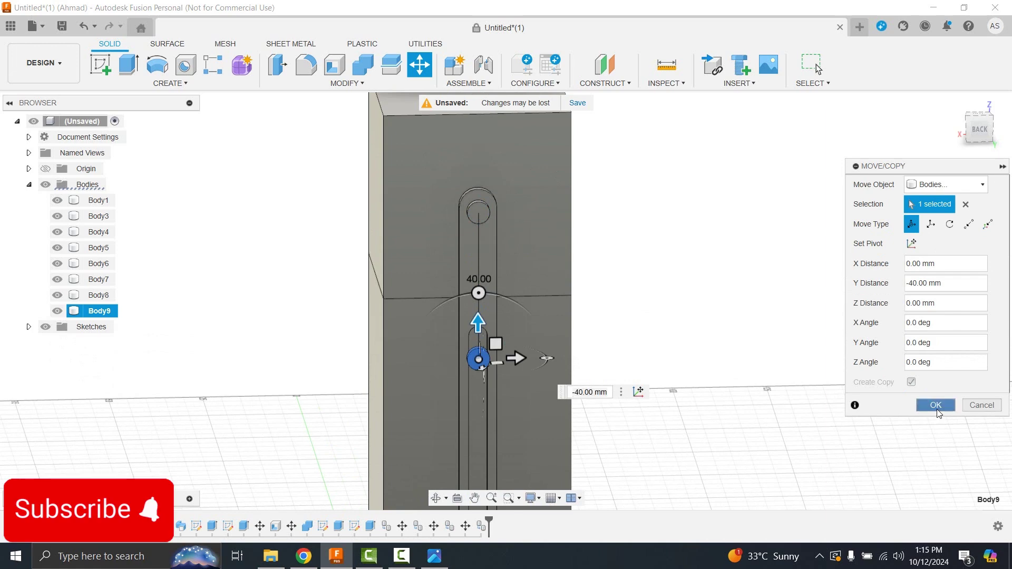
{"action": "left_click", "coordinate": [936, 404]}
{"action": "mouse_move", "coordinate": [597, 384]}
{"action": "middle_mouse_down", "text": "shift"}
{"action": "mouse_move", "coordinate": [688, 357]}
{"action": "mouse_move", "coordinate": [687, 369]}
{"action": "mouse_move", "coordinate": [524, 326]}
{"action": "mouse_move", "coordinate": [530, 346]}
{"action": "middle_mouse_up", "text": "shift"}
{"action": "scroll", "coordinate": [688, 356], "scroll_direction": "down", "scroll_amount": 5}
{"action": "scroll", "coordinate": [687, 369], "scroll_direction": "down", "scroll_amount": 5}
Raise the upper box, both slotted arms and their upper pins together by 40 mm.
{"action": "left_click", "coordinate": [420, 64]}
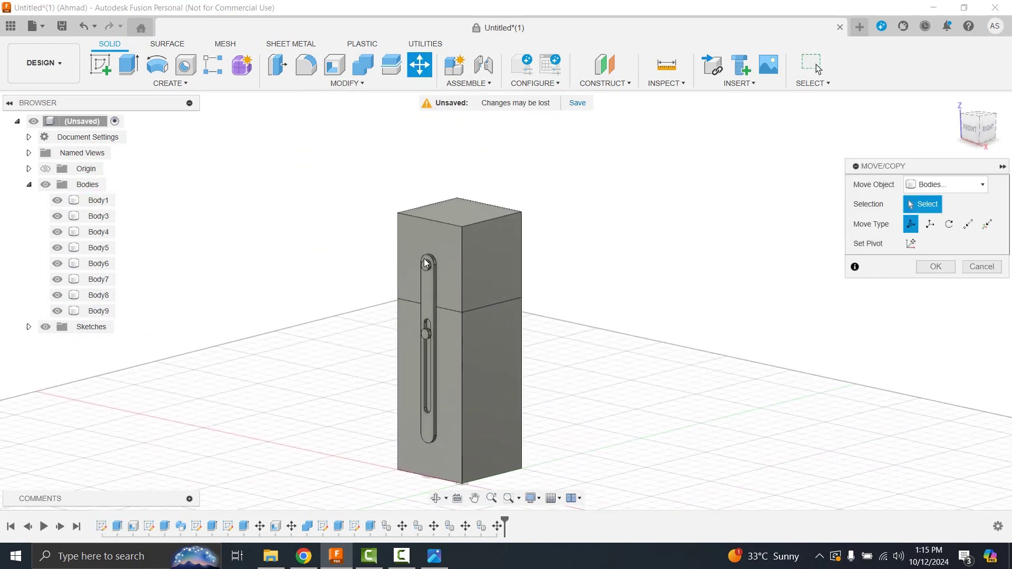
{"action": "left_click", "coordinate": [444, 253]}
{"action": "left_click", "coordinate": [425, 279]}
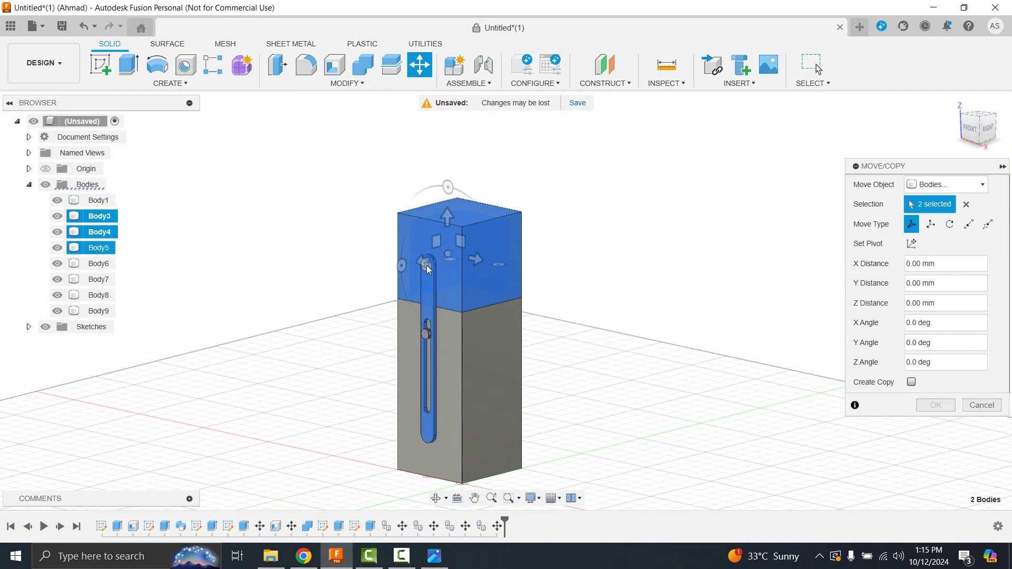
{"action": "middle_click_drag", "start_coordinate": [637, 292], "coordinate": [507, 279], "text": "shift"}
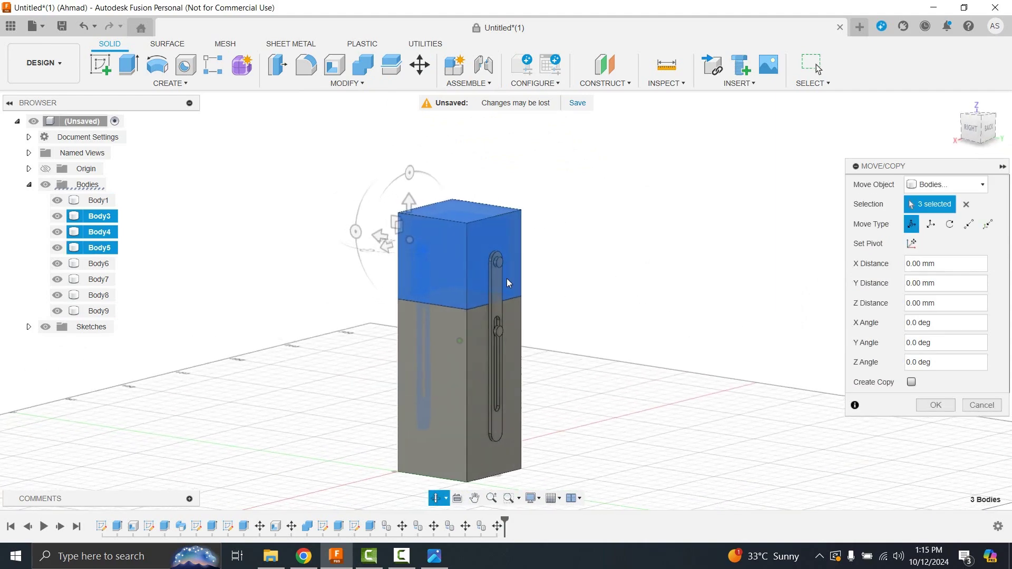
{"action": "left_click", "coordinate": [492, 268]}
{"action": "left_click", "coordinate": [498, 263]}
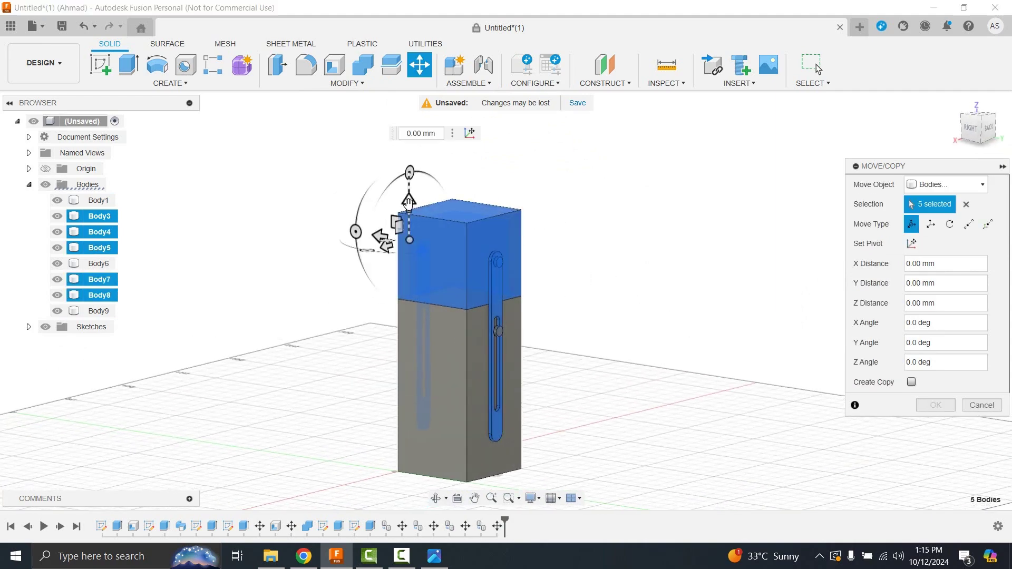
{"action": "left_click_drag", "start_coordinate": [409, 201], "coordinate": [416, 139]}
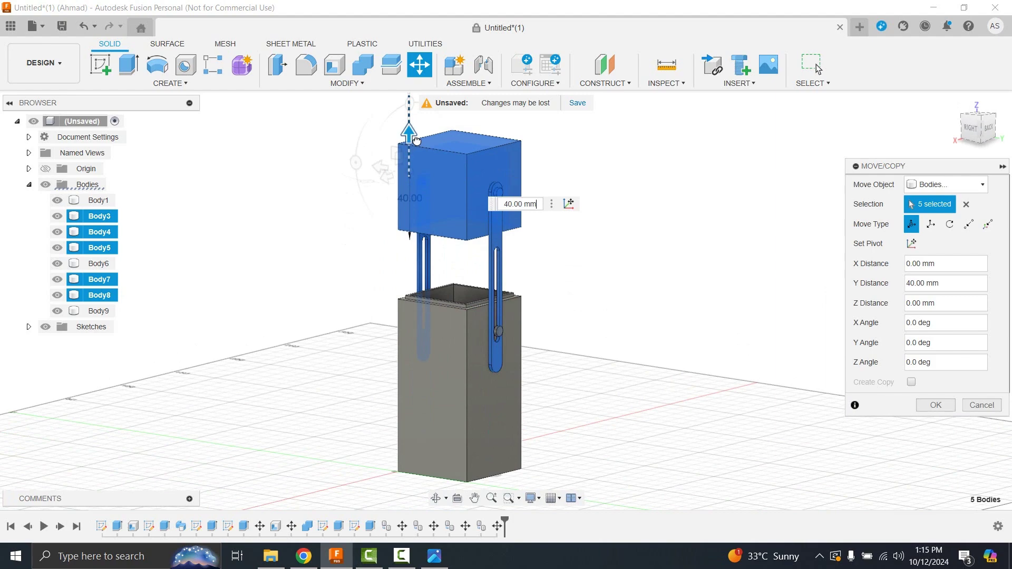
{"action": "middle_click_drag", "start_coordinate": [606, 258], "coordinate": [472, 221], "text": "shift"}
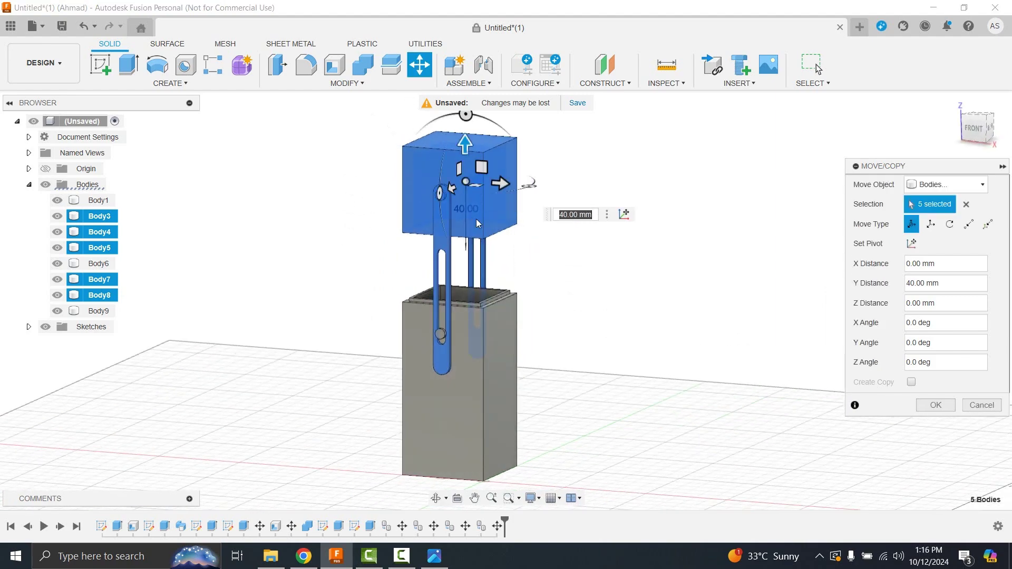
{"action": "left_click", "coordinate": [920, 406]}
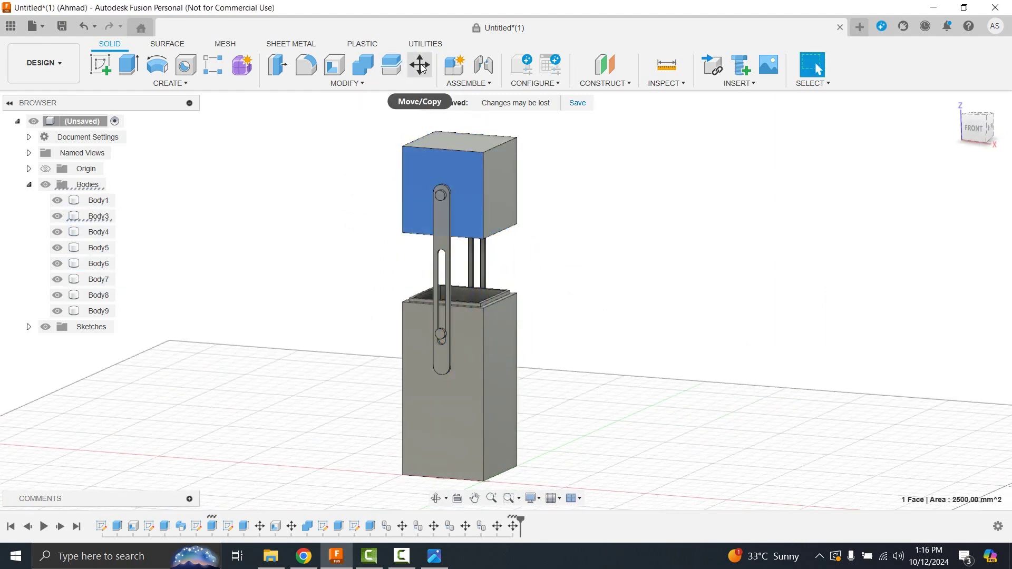
Hide the arms, posts and pins, leaving the upper box selected for moving.
{"action": "key", "text": "m"}
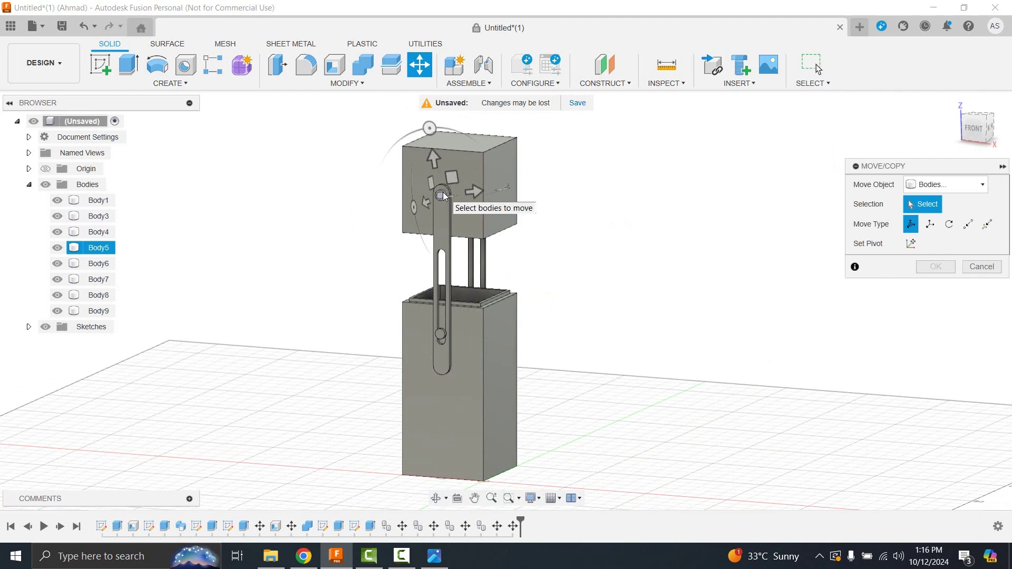
{"action": "scroll", "coordinate": [445, 196], "scroll_direction": "up", "scroll_amount": 5}
{"action": "scroll", "coordinate": [444, 196], "scroll_direction": "up", "scroll_amount": 5}
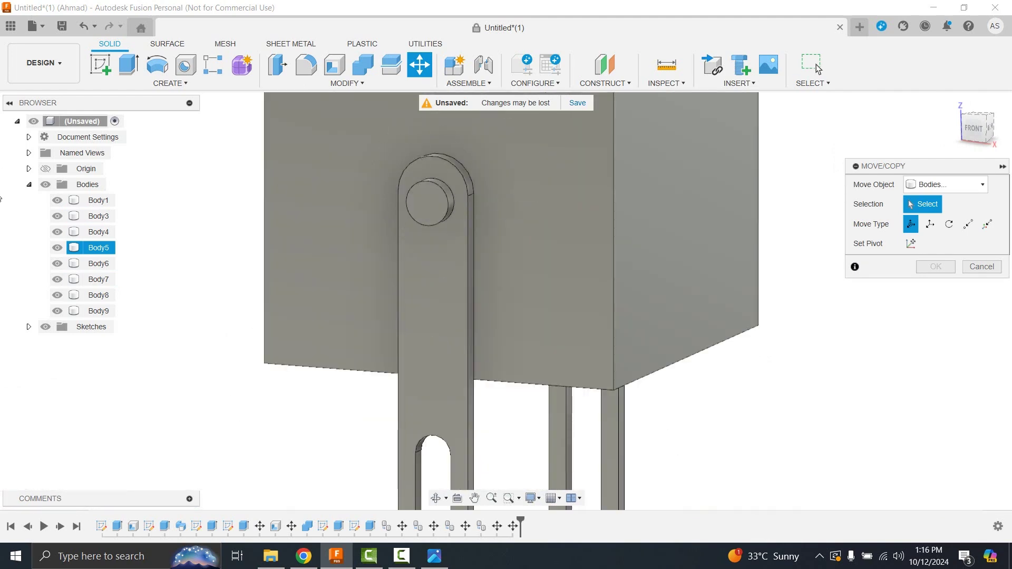
{"action": "left_click", "coordinate": [58, 265]}
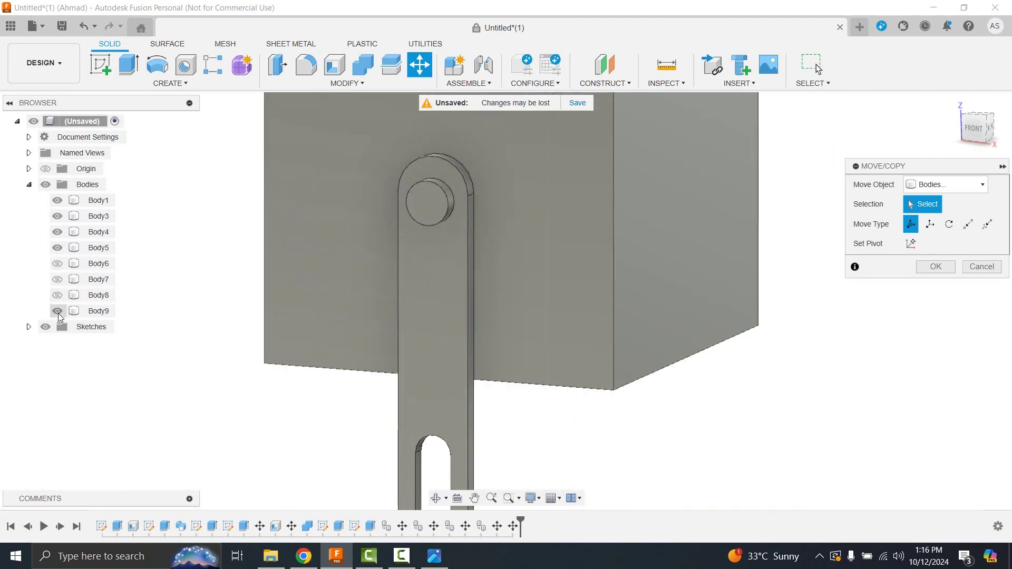
{"action": "left_click", "coordinate": [106, 249]}
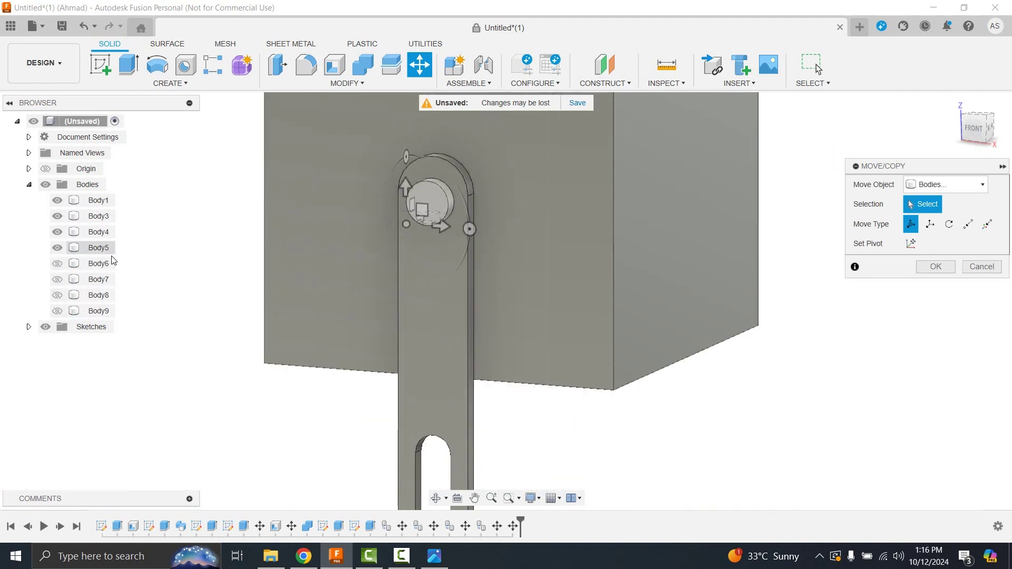
{"action": "left_click", "coordinate": [59, 247]}
{"action": "left_click", "coordinate": [99, 216]}
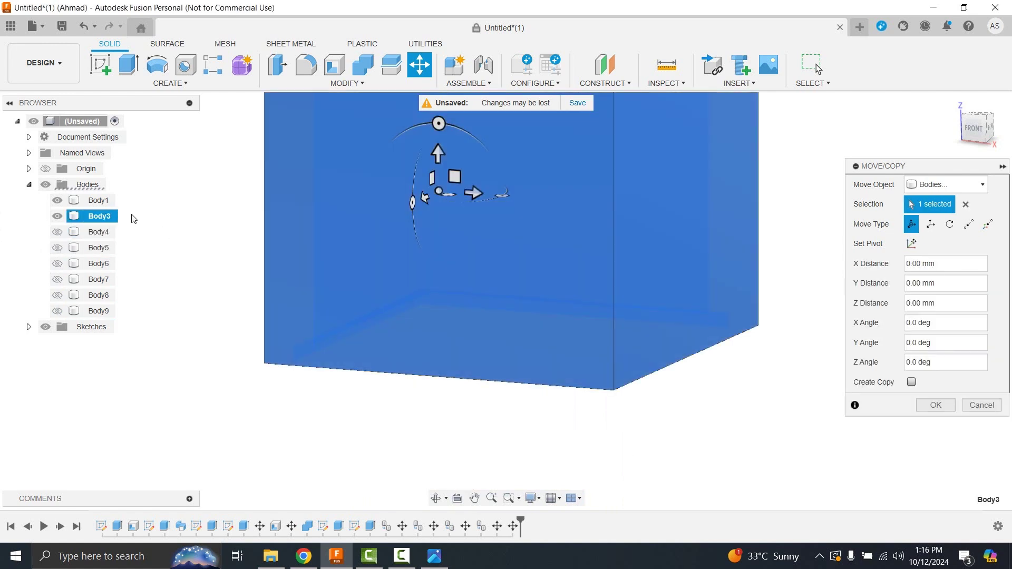
Tilt the upper box 40 degrees and show the hidden arms and pins again.
{"action": "scroll", "coordinate": [302, 260], "scroll_direction": "down", "scroll_amount": 5}
{"action": "left_click_drag", "start_coordinate": [375, 165], "coordinate": [342, 178]}
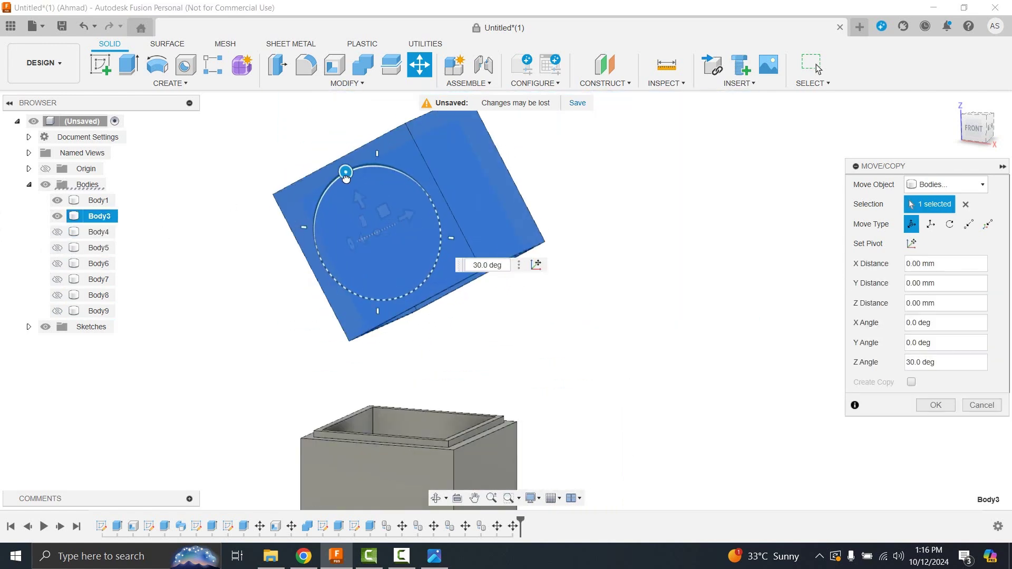
{"action": "scroll", "coordinate": [395, 255], "scroll_direction": "down", "scroll_amount": 1}
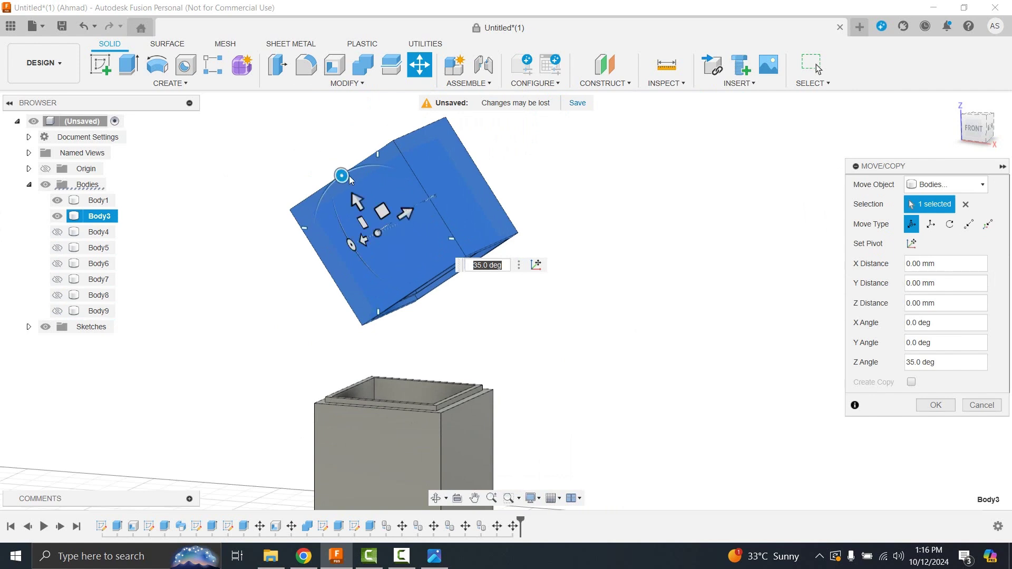
{"action": "left_click_drag", "start_coordinate": [339, 181], "coordinate": [337, 178]}
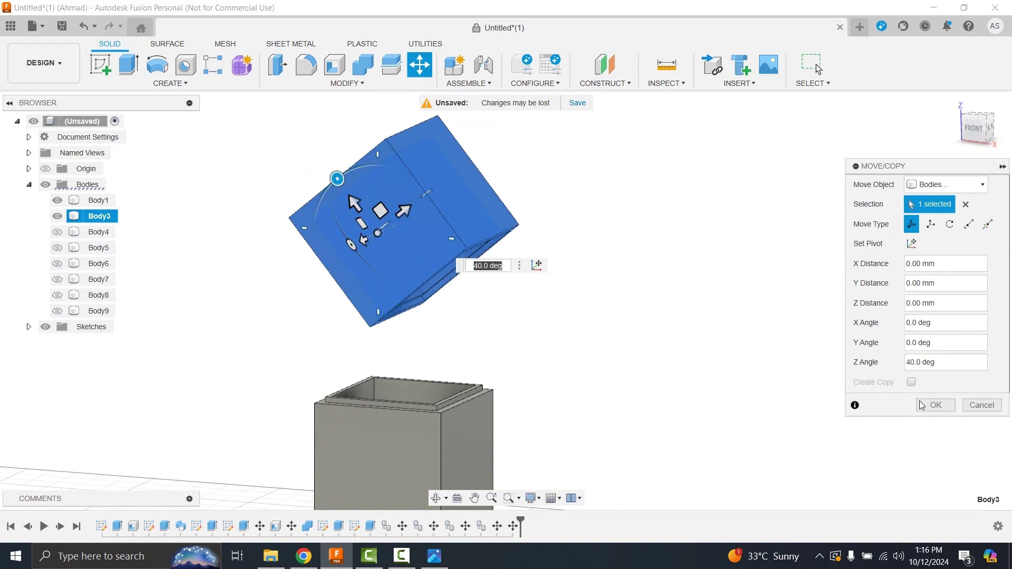
{"action": "left_click", "coordinate": [922, 405]}
{"action": "left_click", "coordinate": [57, 232]}
{"action": "left_click", "coordinate": [58, 280]}
{"action": "left_click", "coordinate": [58, 295]}
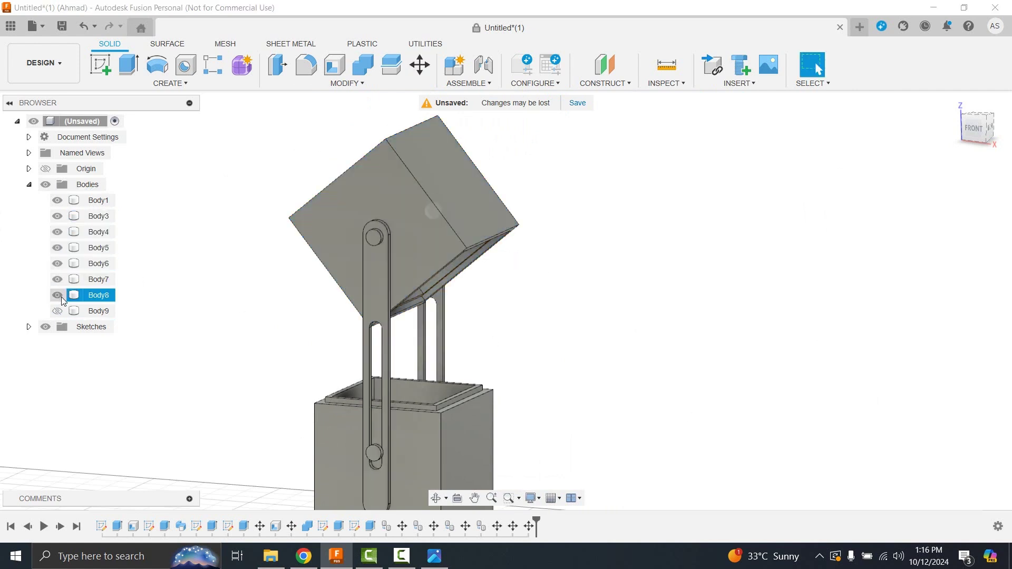
Compare the model with the pencil box lamp reference photo.
{"action": "mouse_move", "coordinate": [498, 390]}
{"action": "middle_mouse_down", "text": "shift"}
{"action": "mouse_move", "coordinate": [288, 385]}
{"action": "mouse_move", "coordinate": [498, 390]}
{"action": "mouse_move", "coordinate": [501, 402]}
{"action": "mouse_move", "coordinate": [506, 268]}
{"action": "mouse_move", "coordinate": [497, 287]}
{"action": "middle_mouse_up", "text": "shift"}
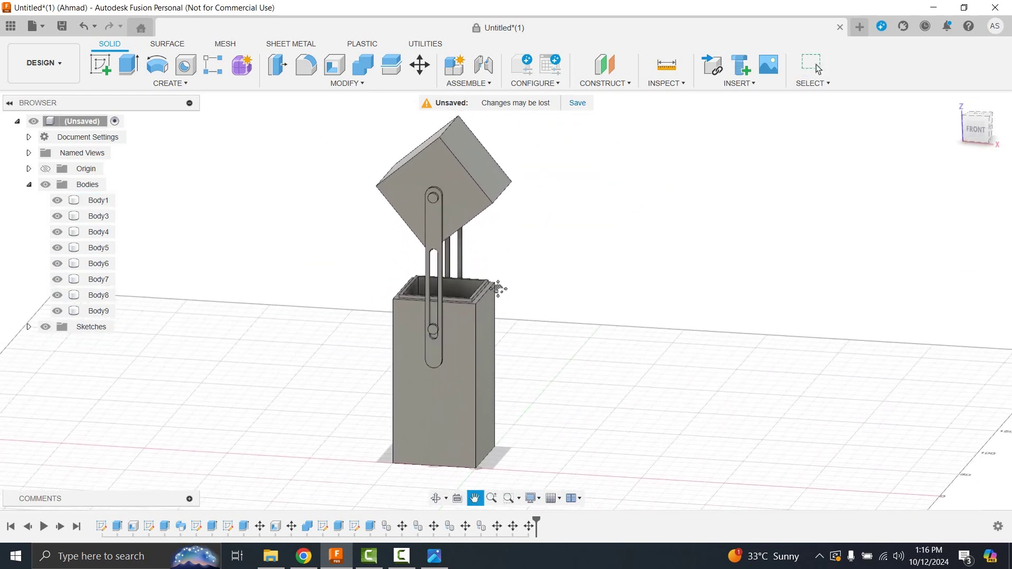
{"action": "left_click", "coordinate": [433, 561]}
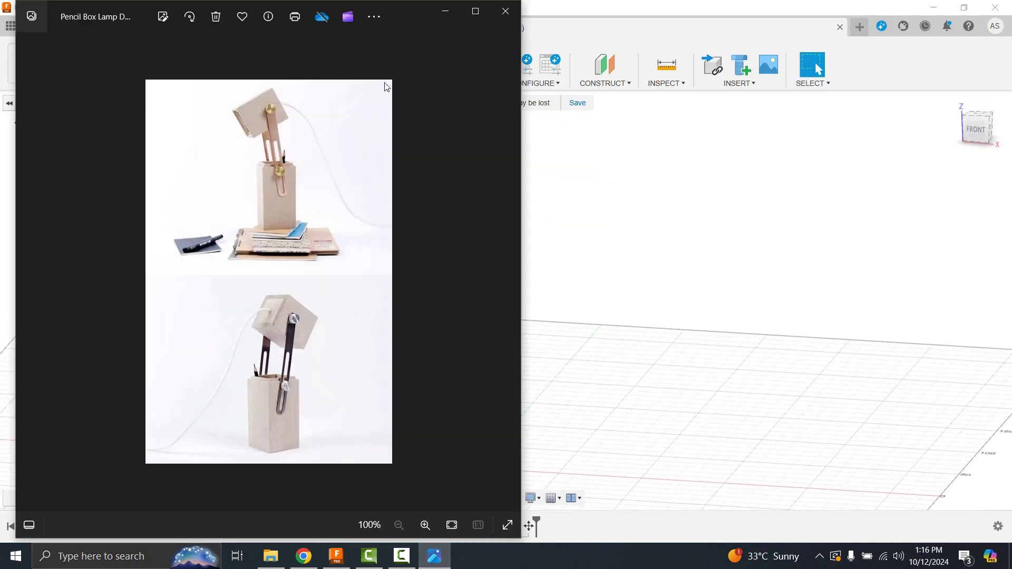
{"action": "left_click", "coordinate": [499, 19]}
{"action": "middle_click_drag", "start_coordinate": [449, 207], "coordinate": [432, 97], "text": "shift"}
Start moving the slotted arm and shift the move pivot to its edge.
{"action": "key", "text": "m"}
{"action": "left_click", "coordinate": [442, 238]}
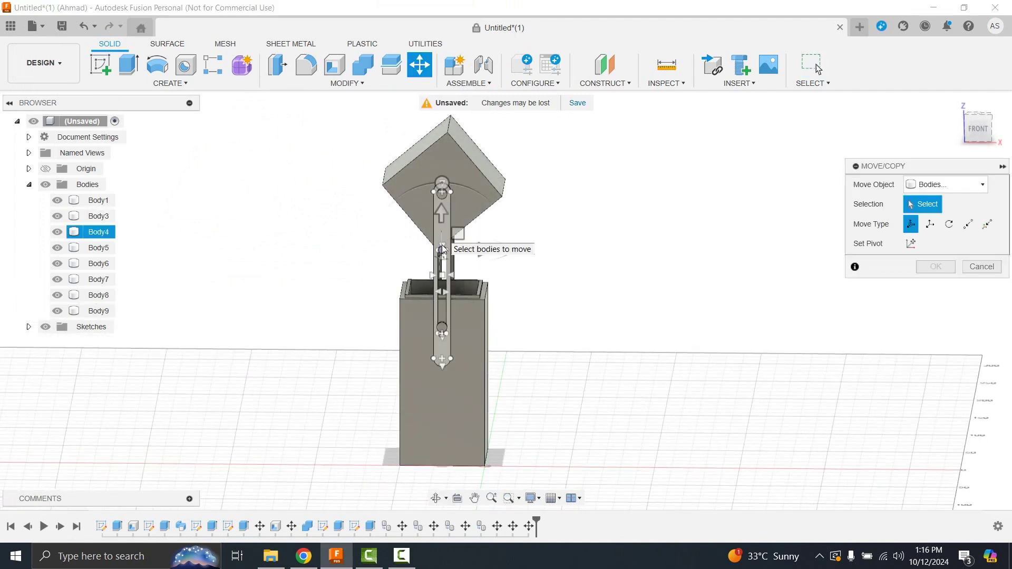
{"action": "scroll", "coordinate": [442, 285], "scroll_direction": "up", "scroll_amount": 5}
{"action": "scroll", "coordinate": [441, 324], "scroll_direction": "up", "scroll_amount": 2}
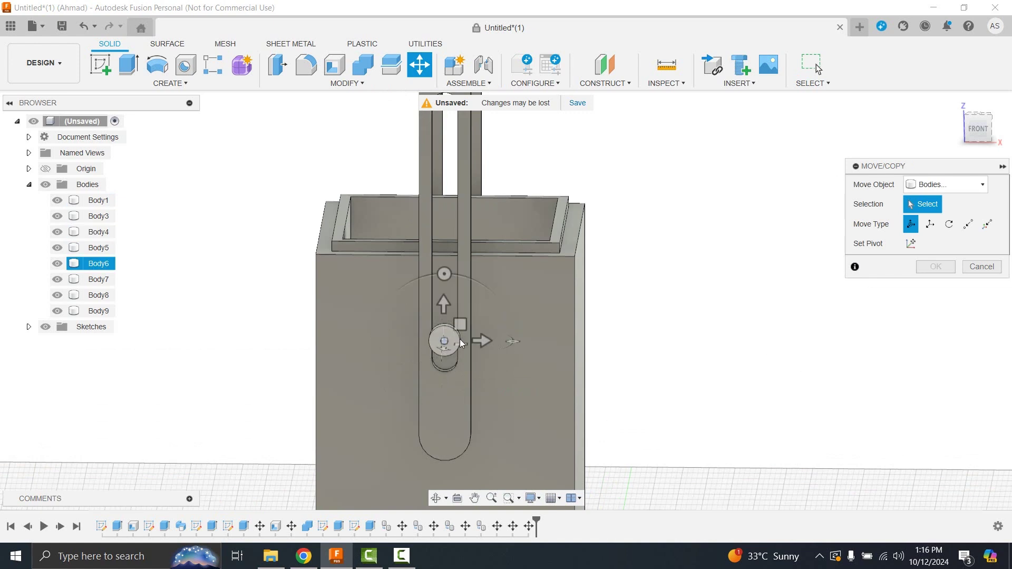
{"action": "left_click_drag", "start_coordinate": [447, 353], "coordinate": [469, 342]}
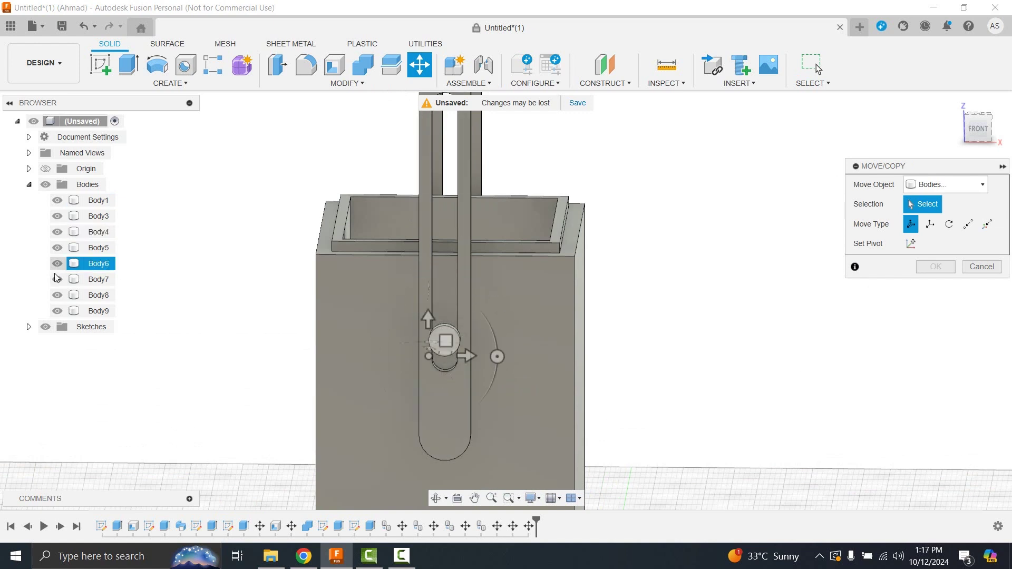
Hide Body5 through Body9 and place the pivot at the arm's rounded end.
{"action": "left_click", "coordinate": [57, 279]}
{"action": "left_click", "coordinate": [57, 296]}
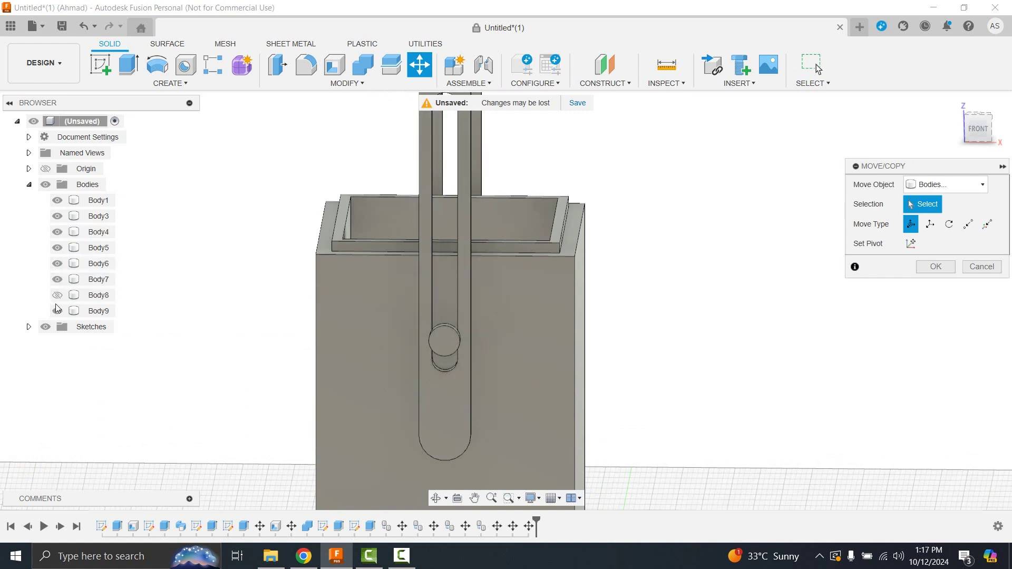
{"action": "left_click", "coordinate": [57, 311]}
{"action": "left_click", "coordinate": [57, 279]}
{"action": "left_click", "coordinate": [58, 263]}
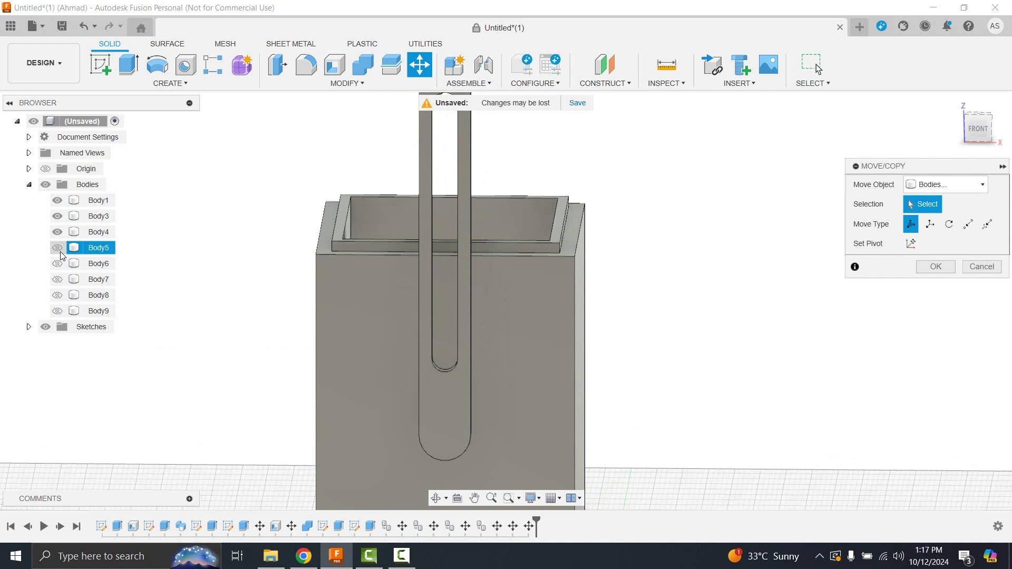
{"action": "left_click", "coordinate": [60, 230]}
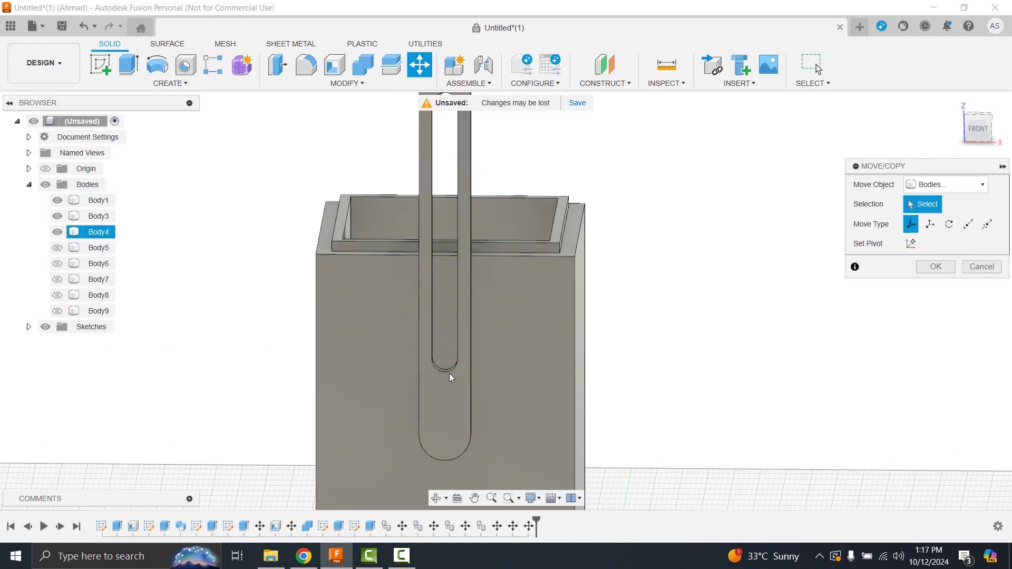
{"action": "left_click", "coordinate": [445, 372]}
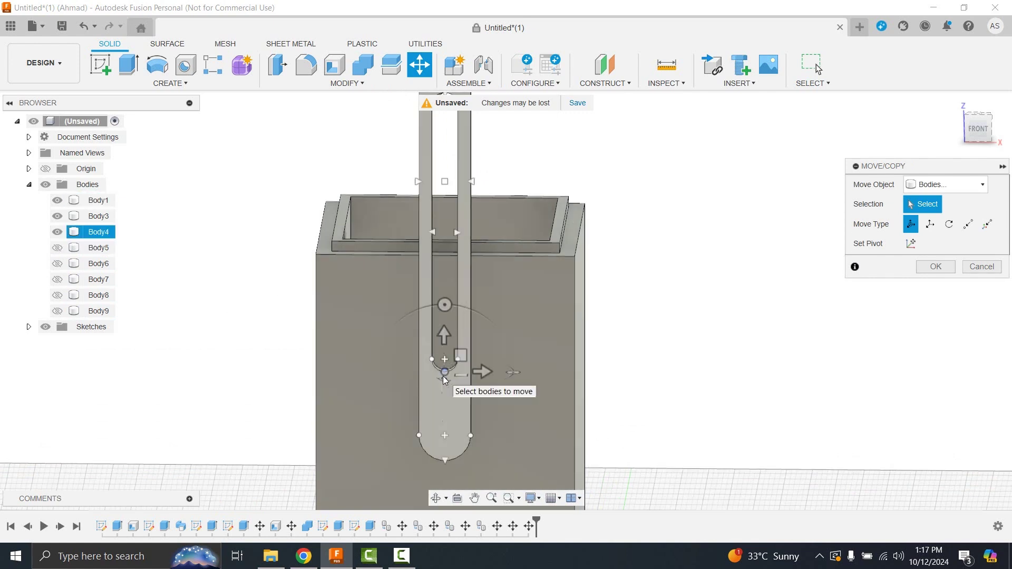
{"action": "left_click", "coordinate": [455, 323]}
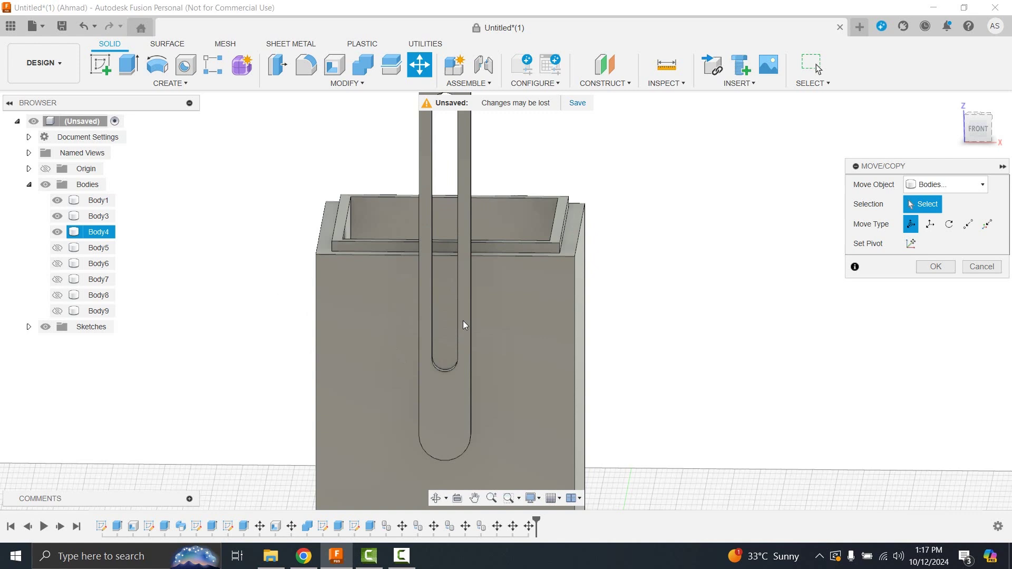
Tilt the arm about 5° and shift it sideways, showing Body5, Body7 and Body9 again.
{"action": "left_click", "coordinate": [445, 369]}
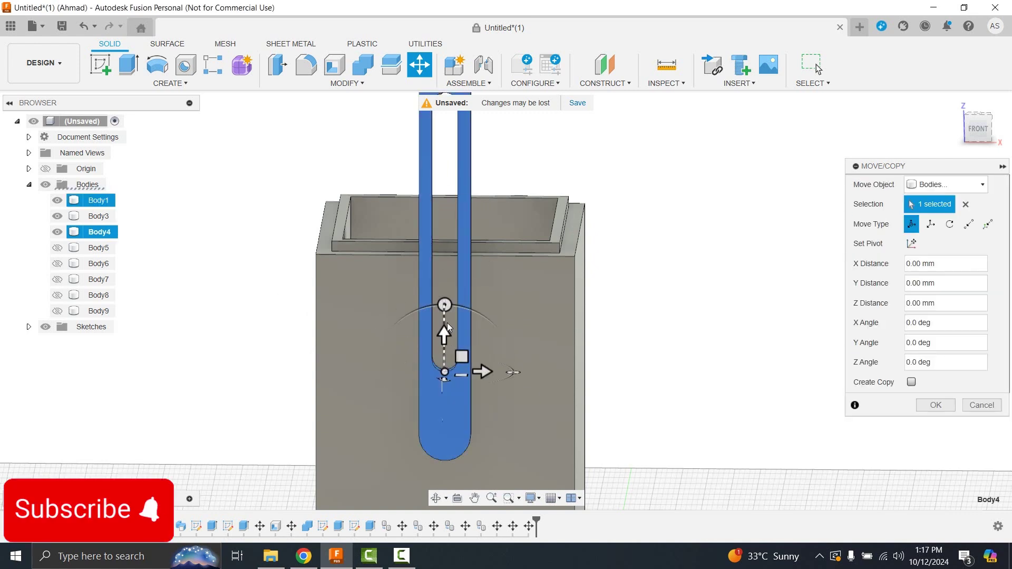
{"action": "left_click_drag", "start_coordinate": [444, 305], "coordinate": [451, 306]}
{"action": "left_click_drag", "start_coordinate": [481, 375], "coordinate": [473, 374]}
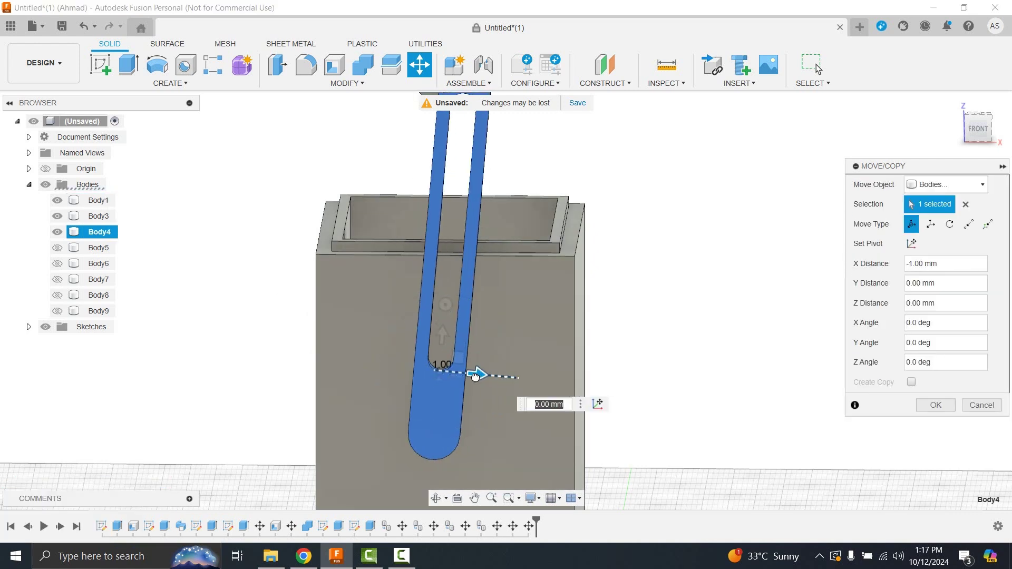
{"action": "left_click", "coordinate": [57, 279]}
{"action": "left_click", "coordinate": [57, 311]}
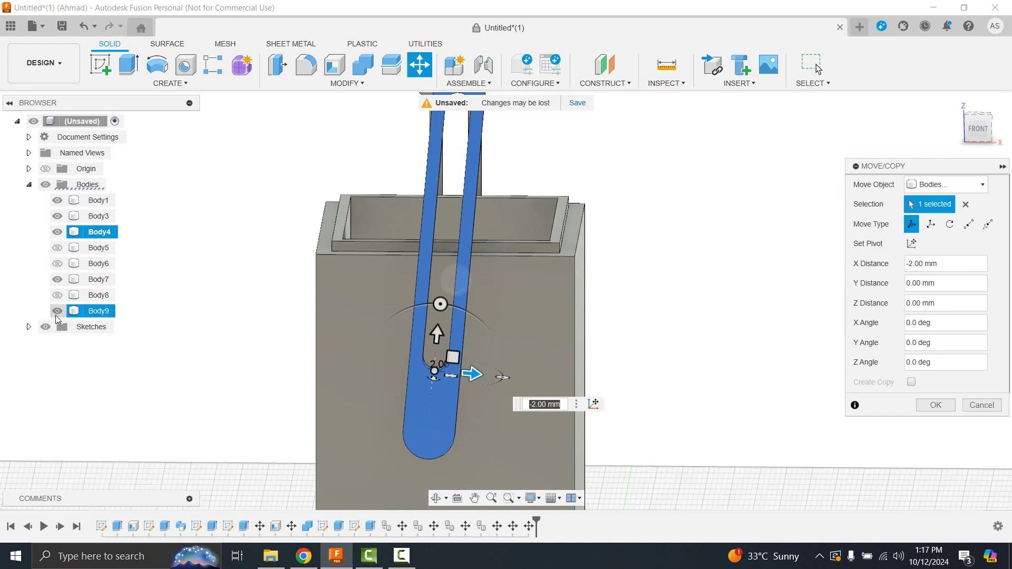
{"action": "left_click", "coordinate": [57, 248]}
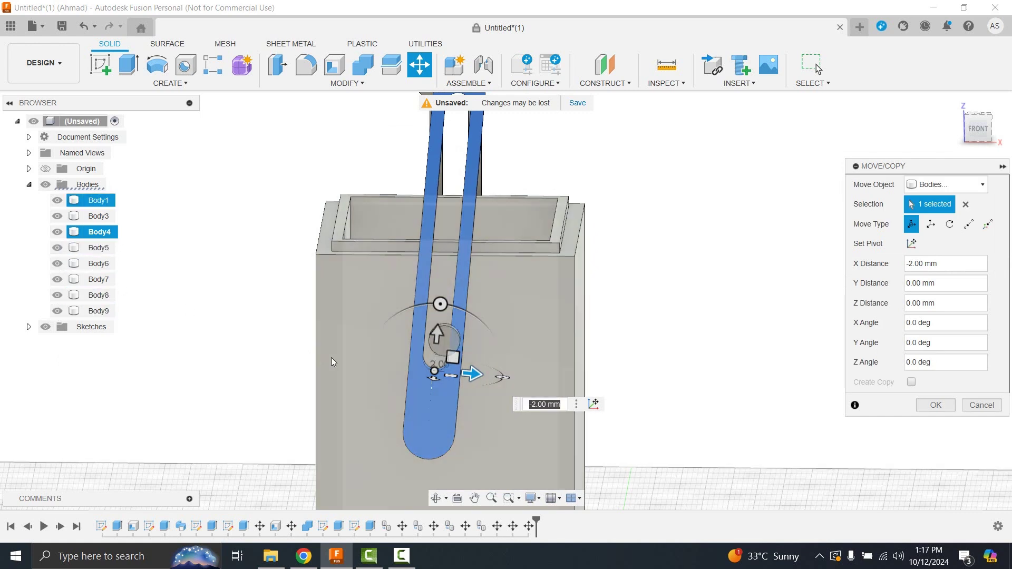
{"action": "left_click_drag", "start_coordinate": [473, 374], "coordinate": [480, 372]}
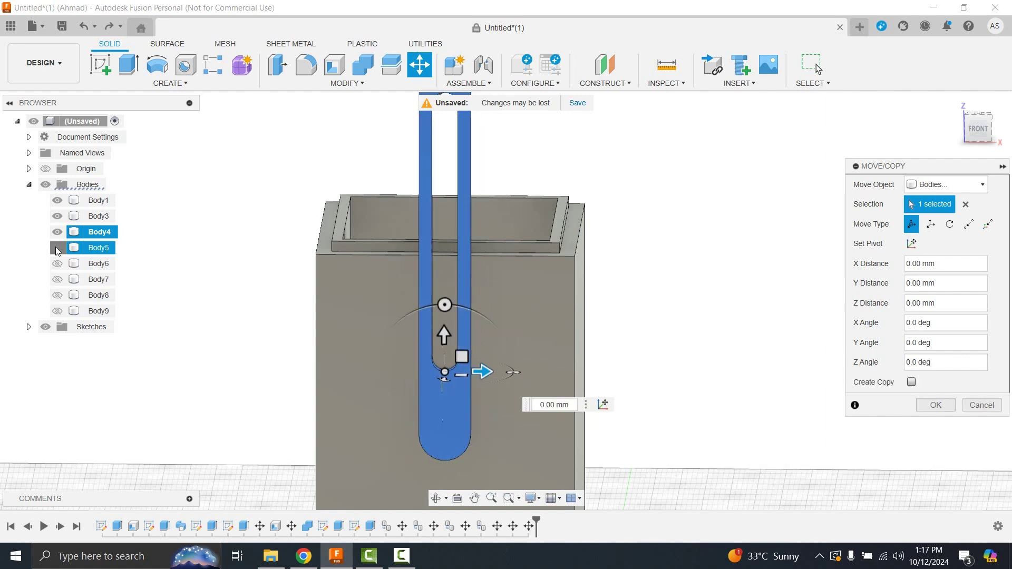
Show the remaining bodies and finalise the arm at -5° tilt and -1 mm in X.
{"action": "left_click", "coordinate": [57, 264]}
{"action": "left_click", "coordinate": [57, 280]}
{"action": "left_click", "coordinate": [57, 311]}
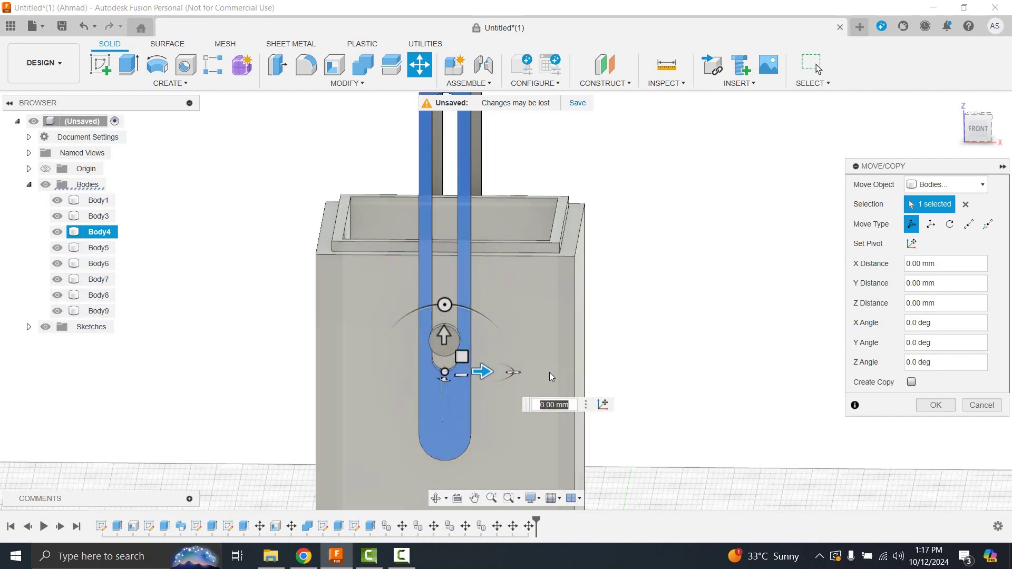
{"action": "left_click_drag", "start_coordinate": [444, 305], "coordinate": [450, 306]}
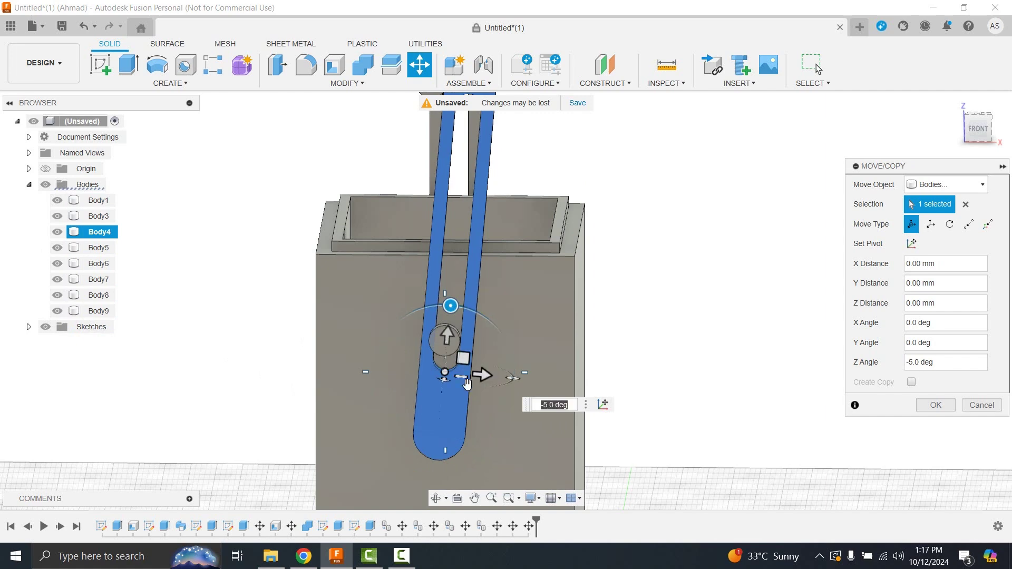
{"action": "left_click_drag", "start_coordinate": [481, 375], "coordinate": [476, 376]}
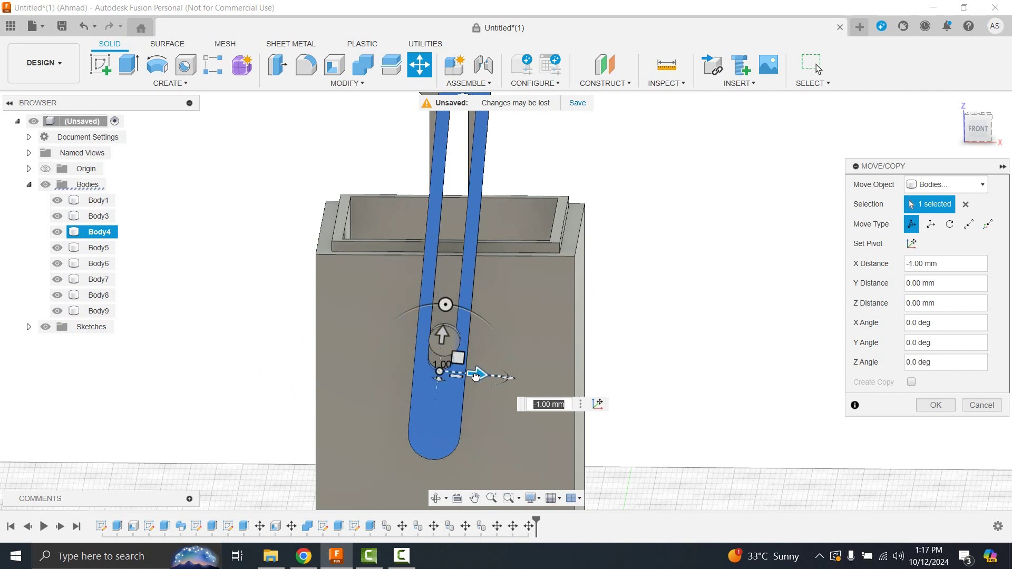
{"action": "mouse_move", "coordinate": [653, 346]}
{"action": "middle_mouse_down", "text": "shift"}
{"action": "mouse_move", "coordinate": [483, 332]}
{"action": "mouse_move", "coordinate": [620, 402]}
{"action": "middle_mouse_up", "text": "shift"}
{"action": "left_click", "coordinate": [918, 404]}
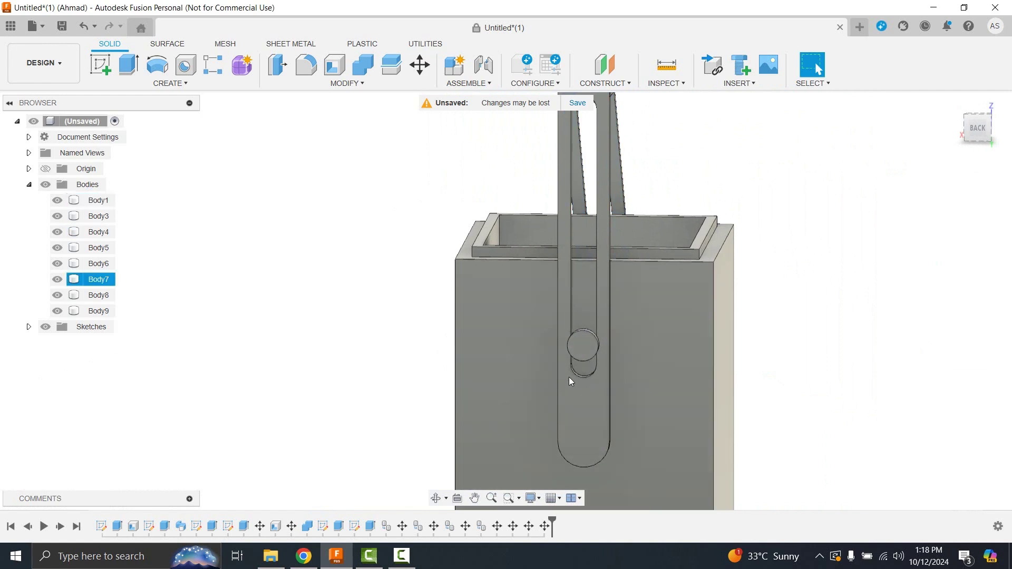
Tilt the back arm Body7 by 5° and shift it 1 mm along X.
{"action": "key", "text": "m"}
{"action": "left_click", "coordinate": [583, 380]}
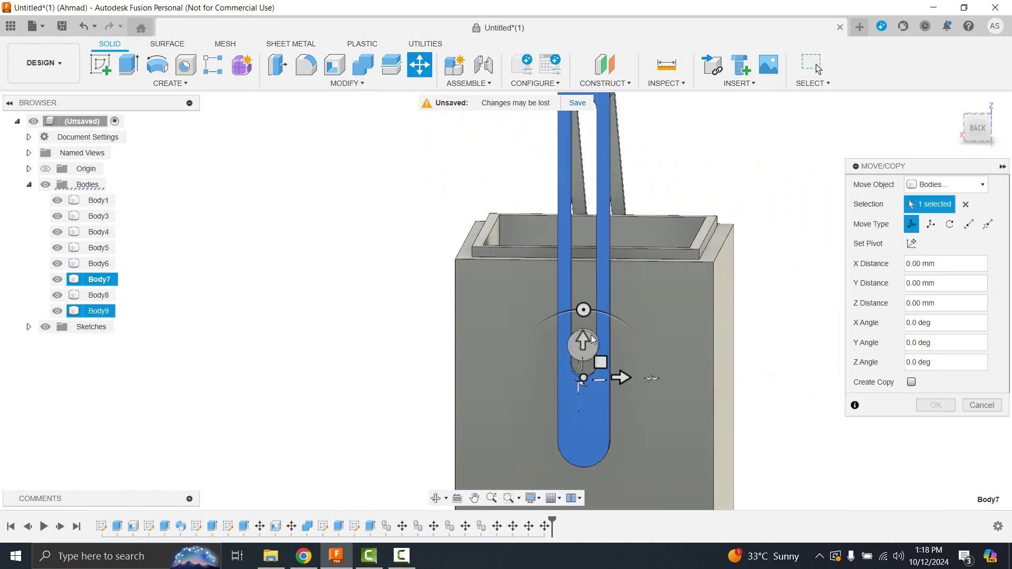
{"action": "left_click_drag", "start_coordinate": [581, 311], "coordinate": [578, 312]}
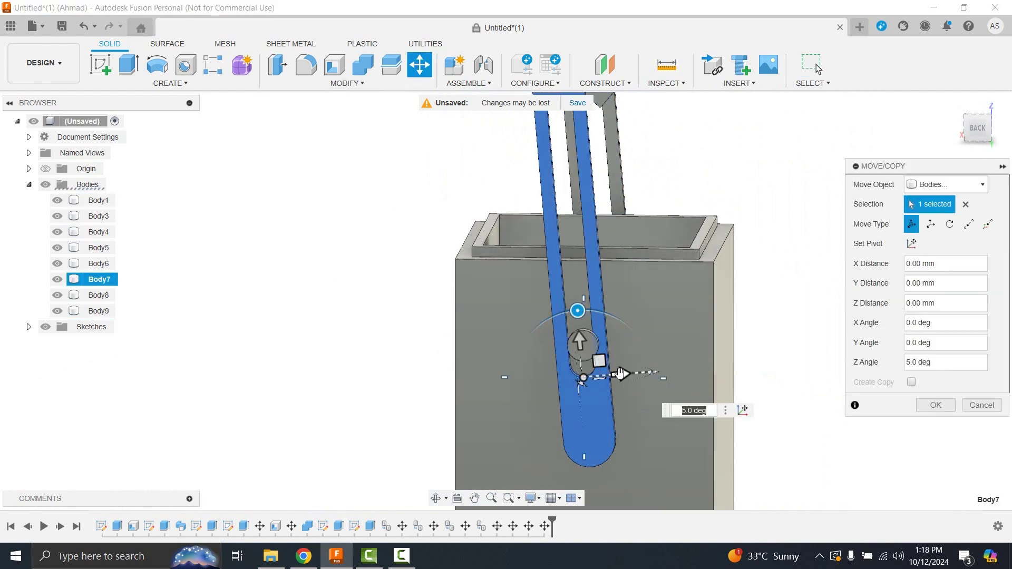
{"action": "left_click_drag", "start_coordinate": [620, 373], "coordinate": [624, 373]}
{"action": "middle_click_drag", "start_coordinate": [625, 373], "coordinate": [606, 363], "text": "shift"}
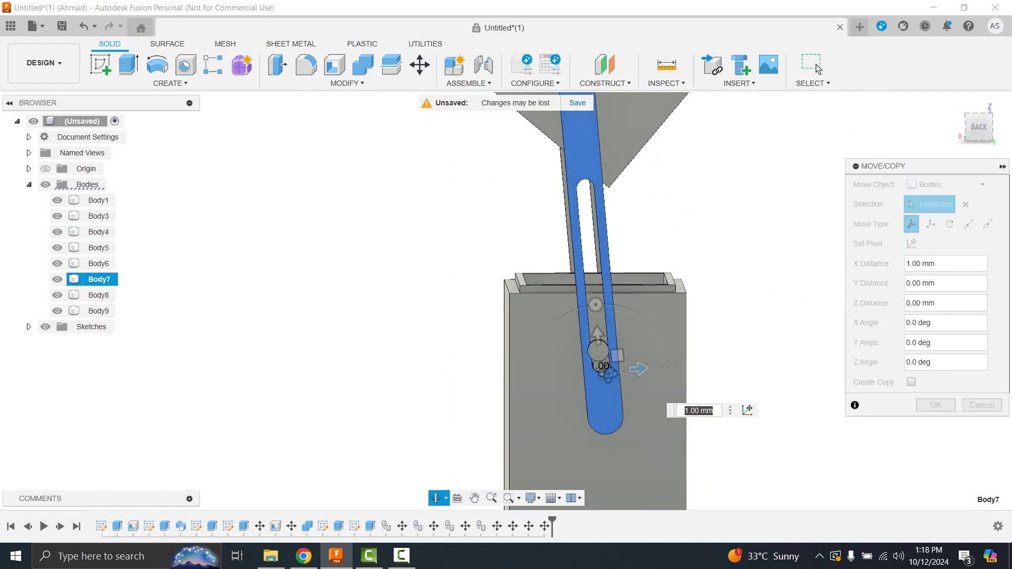
{"action": "left_click", "coordinate": [923, 407]}
Select the diamond lamp box and its two upper pins for a move.
{"action": "middle_click_drag", "start_coordinate": [483, 432], "coordinate": [540, 245], "text": "shift"}
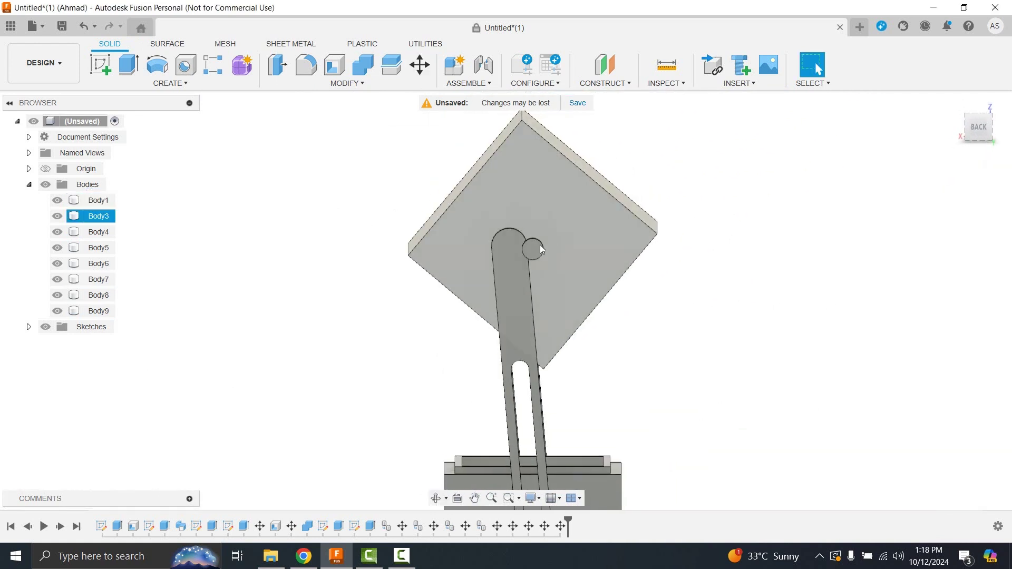
{"action": "scroll", "coordinate": [534, 245], "scroll_direction": "up", "scroll_amount": 3}
{"action": "left_click", "coordinate": [547, 208]}
{"action": "key", "text": "m"}
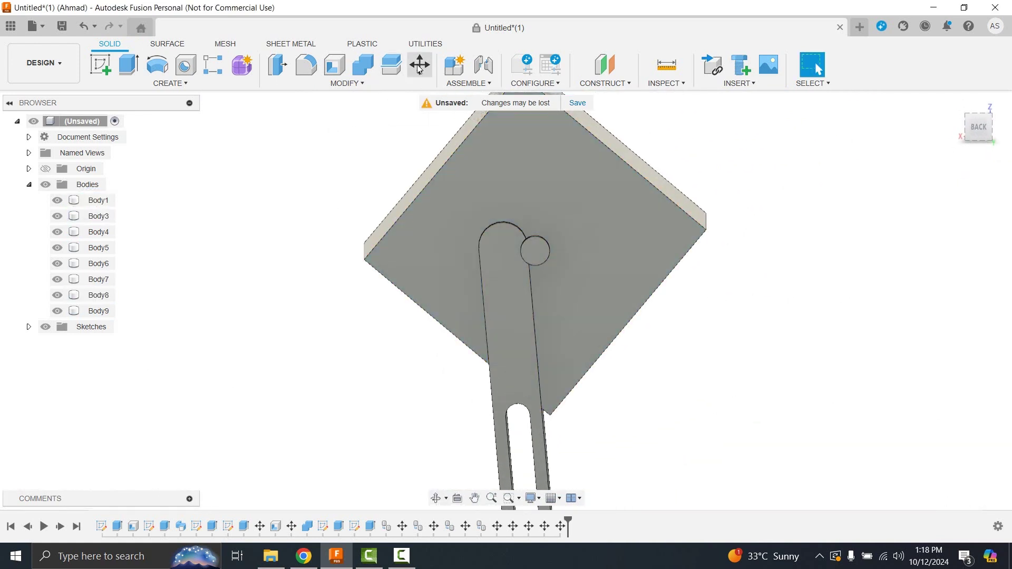
{"action": "left_click", "coordinate": [534, 255]}
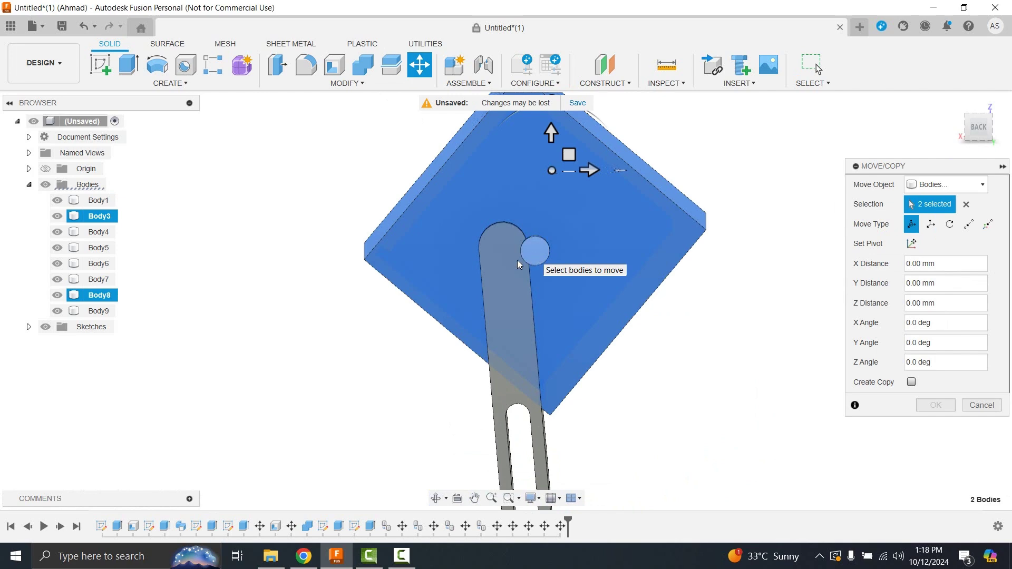
{"action": "mouse_move", "coordinate": [517, 260]}
{"action": "middle_mouse_down", "text": "shift"}
{"action": "mouse_move", "coordinate": [541, 265]}
{"action": "mouse_move", "coordinate": [469, 263]}
{"action": "middle_mouse_up", "text": "shift"}
{"action": "left_click", "coordinate": [425, 257]}
In Front view, shift the box and pins -6.73 mm X and -0.868 mm Y.
{"action": "middle_click_drag", "start_coordinate": [278, 172], "coordinate": [296, 173], "text": "shift"}
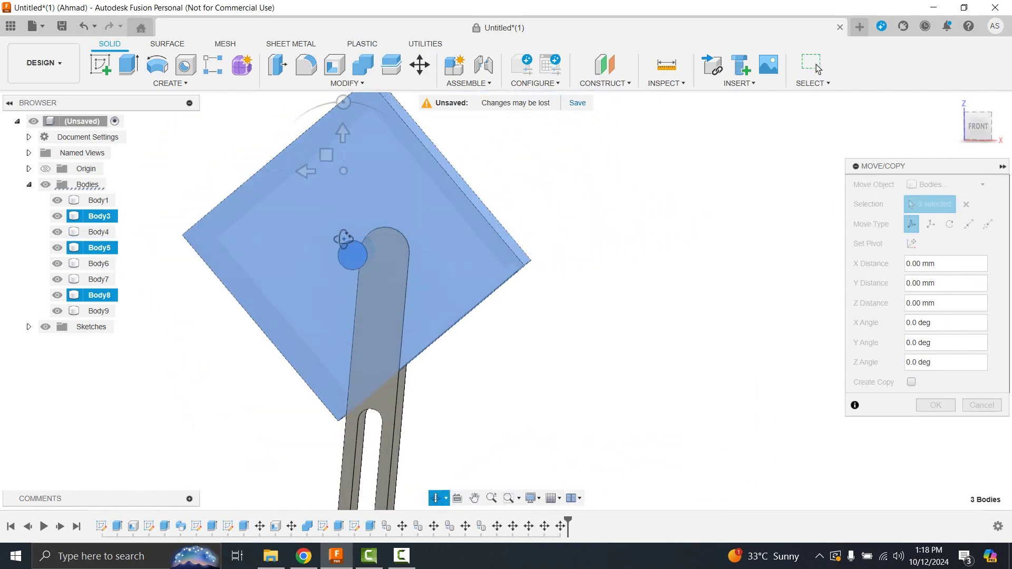
{"action": "left_click", "coordinate": [979, 126]}
{"action": "left_click_drag", "start_coordinate": [329, 153], "coordinate": [354, 150]}
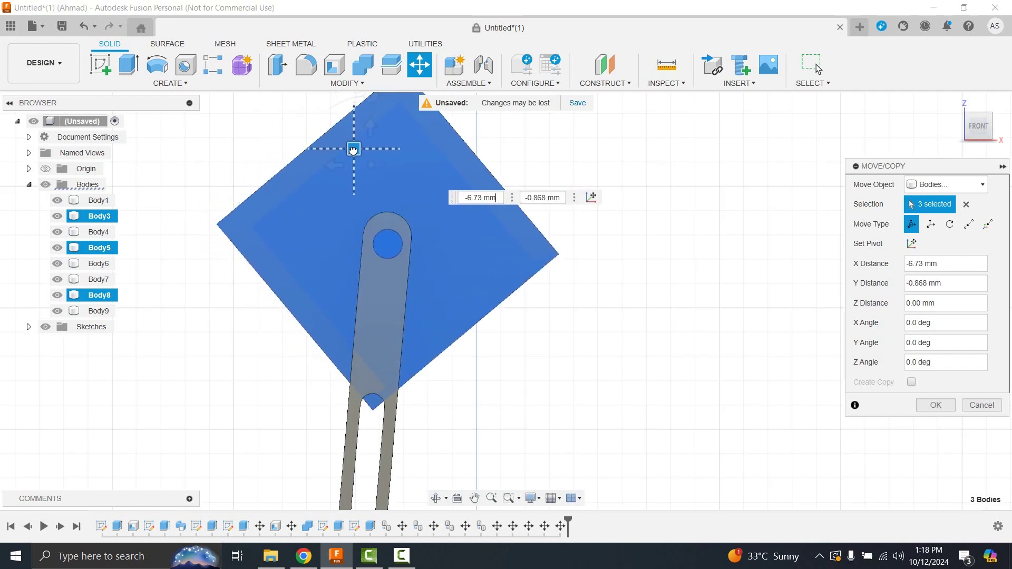
{"action": "left_click", "coordinate": [925, 405]}
{"action": "scroll", "coordinate": [605, 415], "scroll_direction": "down", "scroll_amount": 5}
{"action": "mouse_move", "coordinate": [605, 415]}
{"action": "middle_mouse_down", "text": "shift"}
{"action": "mouse_move", "coordinate": [847, 320]}
{"action": "mouse_move", "coordinate": [650, 328]}
{"action": "mouse_move", "coordinate": [795, 327]}
{"action": "middle_mouse_up", "text": "shift"}
{"action": "scroll", "coordinate": [791, 355], "scroll_direction": "down", "scroll_amount": 2}
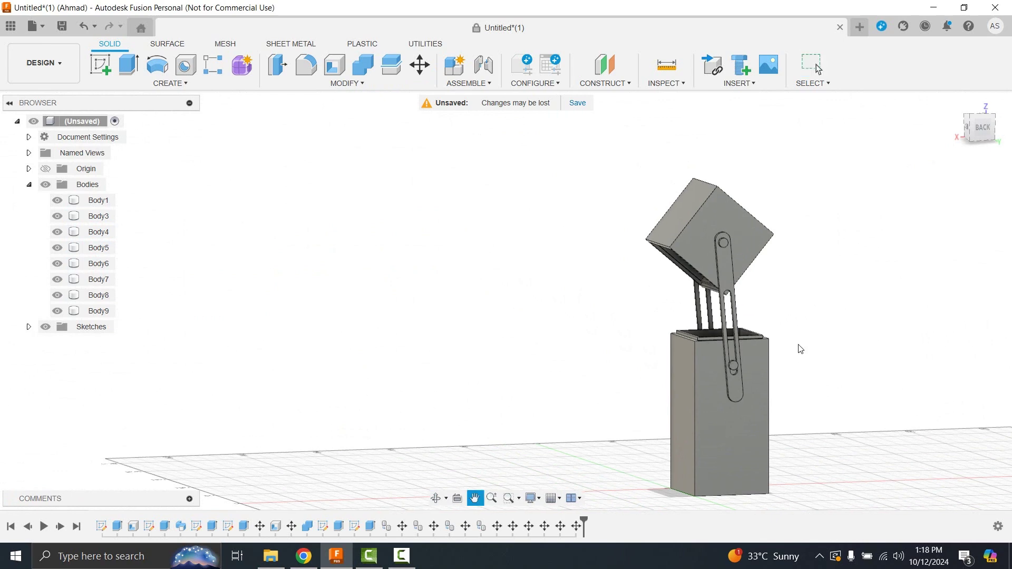
{"action": "mouse_move", "coordinate": [756, 298]}
{"action": "middle_mouse_down"}
{"action": "mouse_move", "coordinate": [762, 290]}
{"action": "mouse_move", "coordinate": [768, 312]}
{"action": "mouse_move", "coordinate": [745, 316]}
{"action": "middle_mouse_up"}
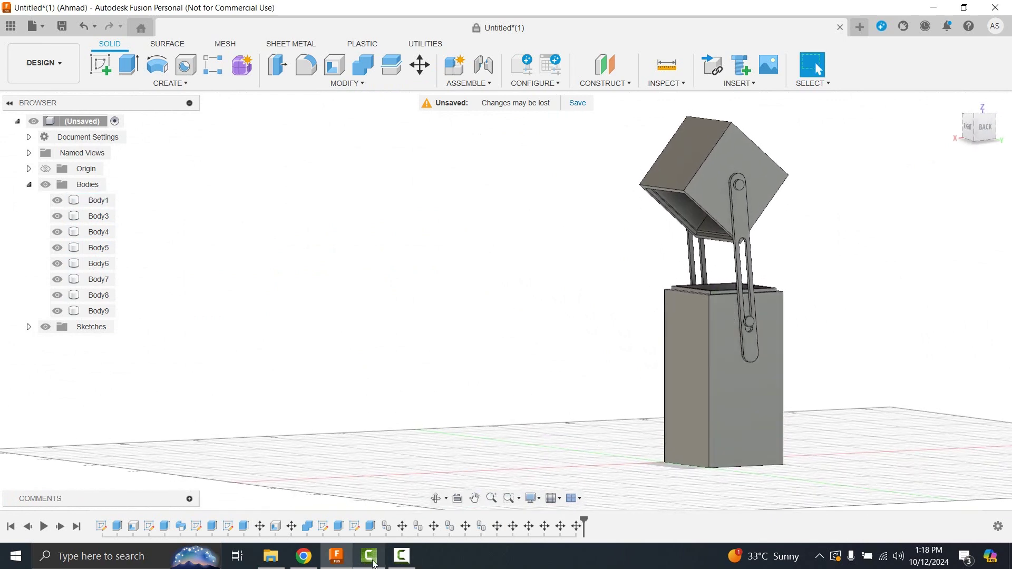
{"action": "left_click", "coordinate": [270, 556]}
{"action": "key", "text": "Return"}
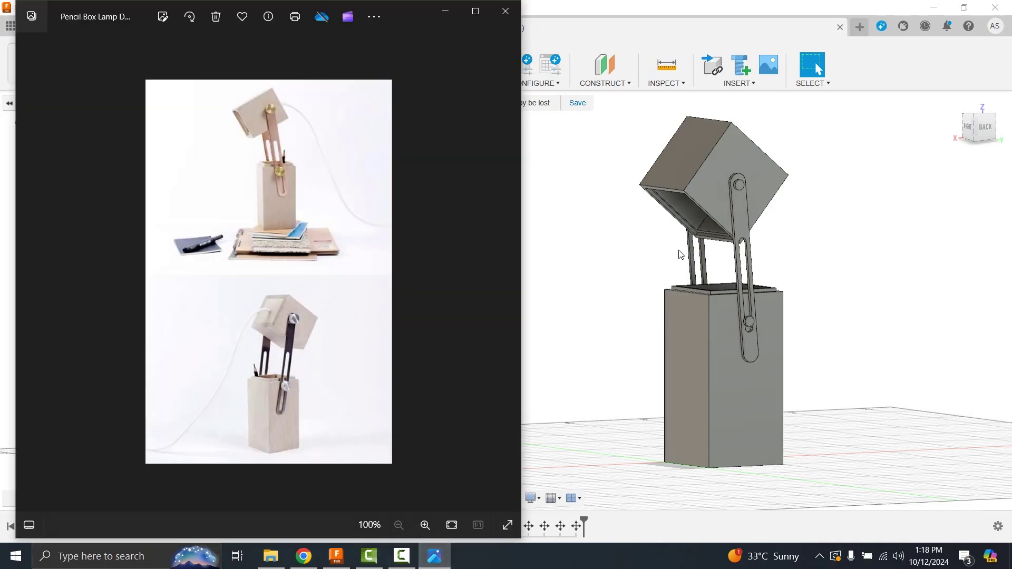
{"action": "left_click", "coordinate": [621, 348]}
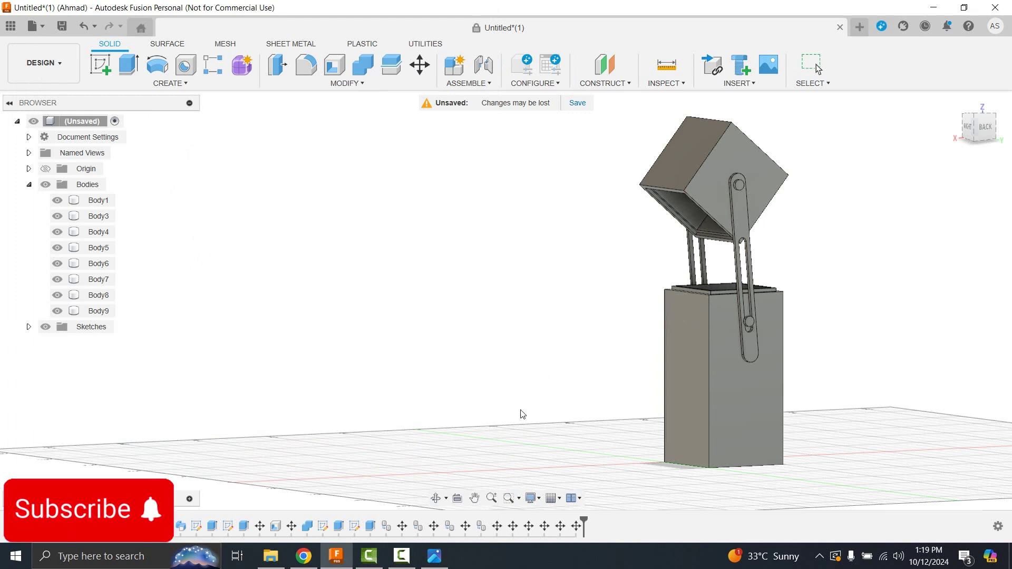
Open the appearance library at Metal > Aluminum and try grey anodized aluminum on an arm and the slotted link.
{"action": "key", "text": "a"}
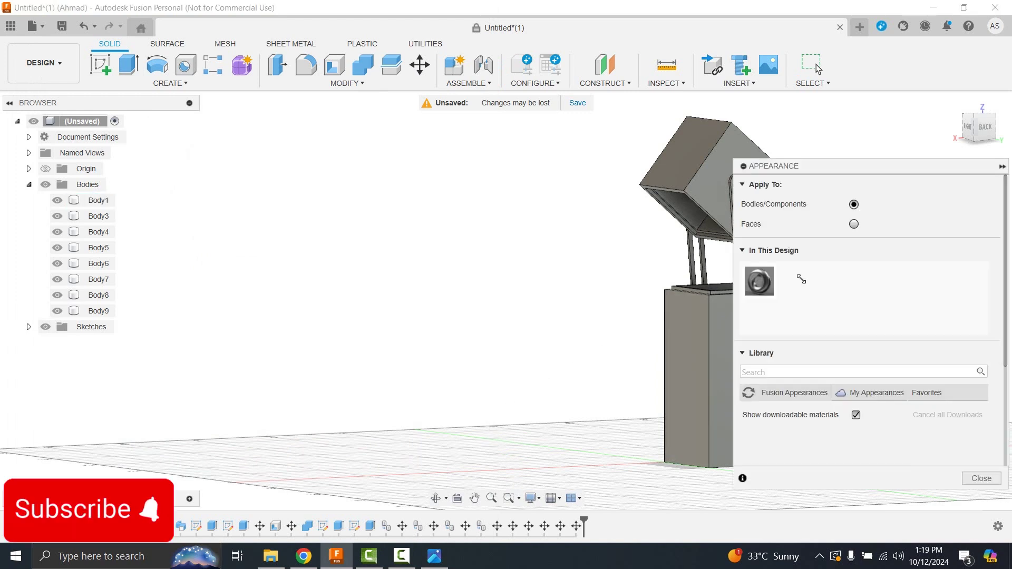
{"action": "mouse_move", "coordinate": [842, 167]}
{"action": "left_mouse_down"}
{"action": "mouse_move", "coordinate": [268, 147]}
{"action": "mouse_move", "coordinate": [272, 137]}
{"action": "left_mouse_up"}
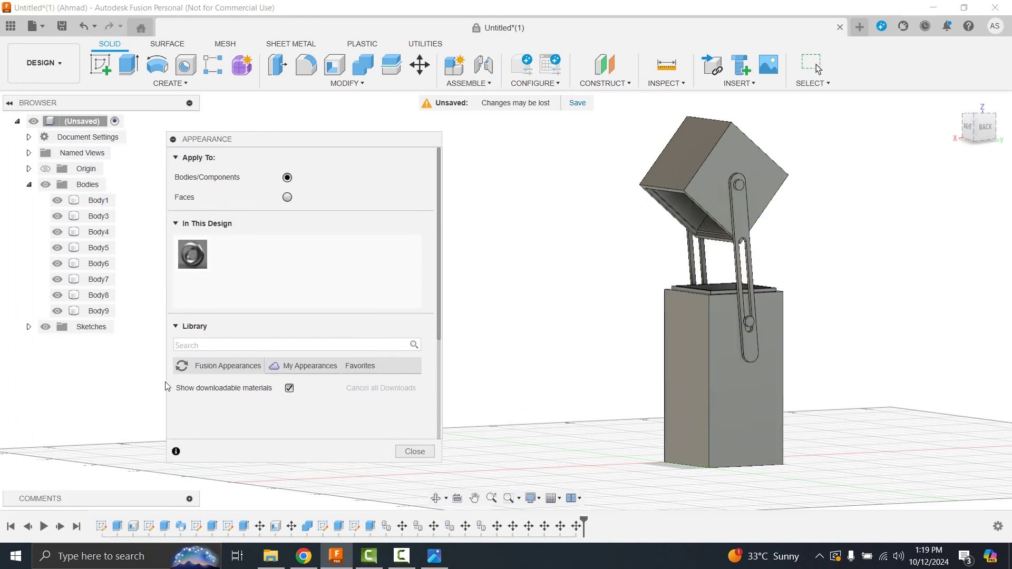
{"action": "left_click", "coordinate": [206, 371]}
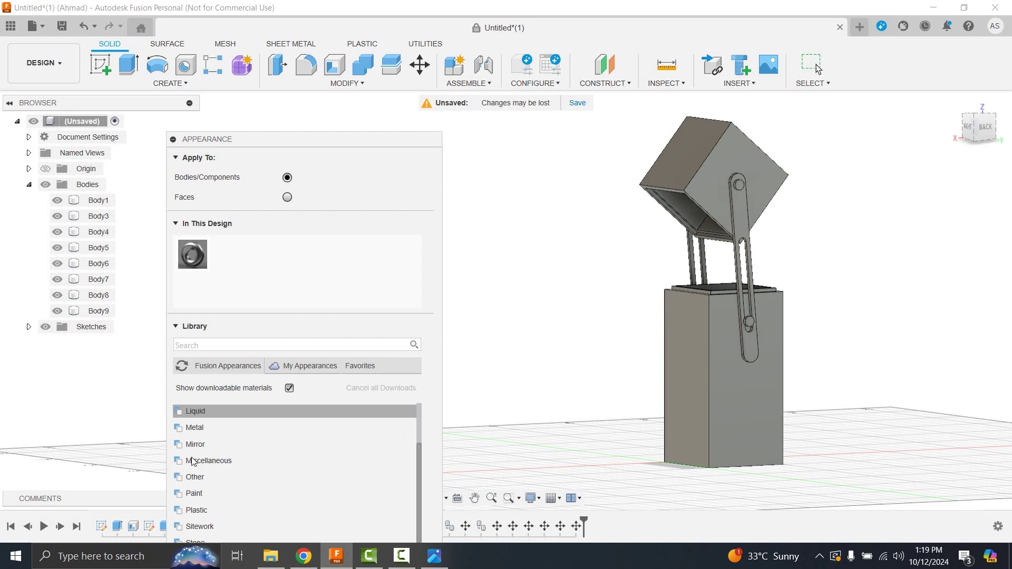
{"action": "left_click", "coordinate": [192, 428]}
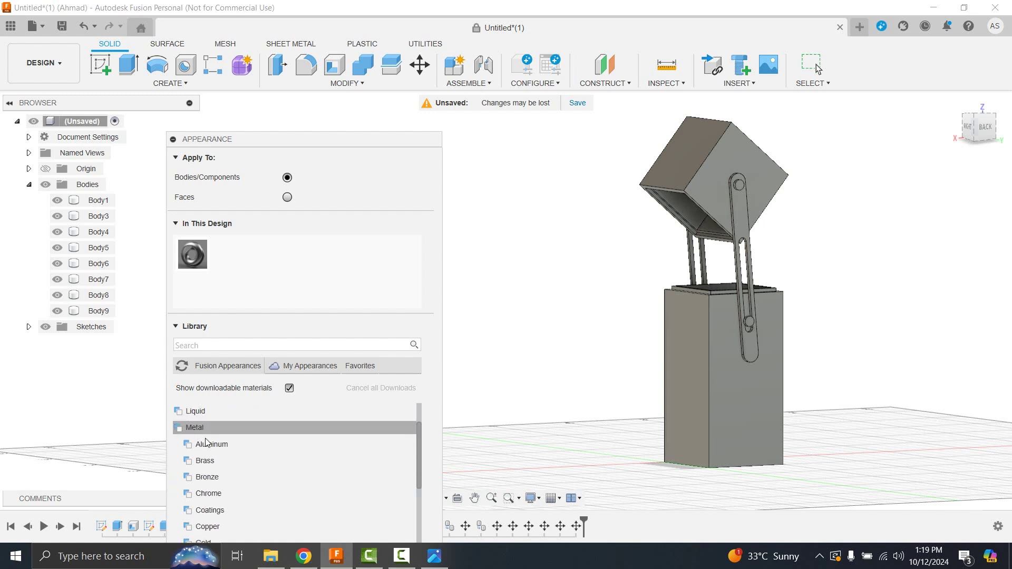
{"action": "left_click", "coordinate": [211, 446]}
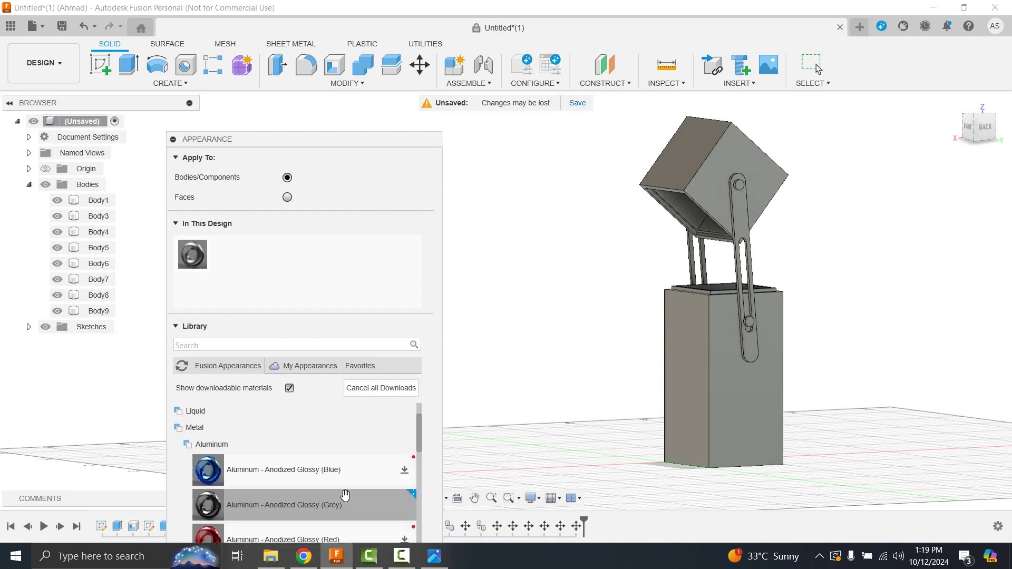
{"action": "left_click_drag", "start_coordinate": [266, 510], "coordinate": [745, 319]}
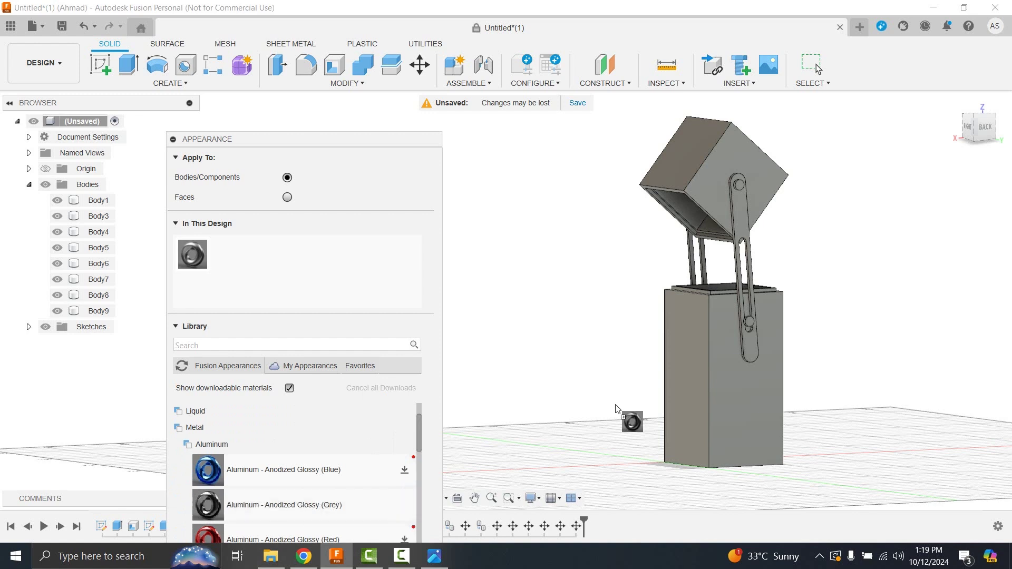
{"action": "left_click_drag", "start_coordinate": [271, 508], "coordinate": [744, 230]}
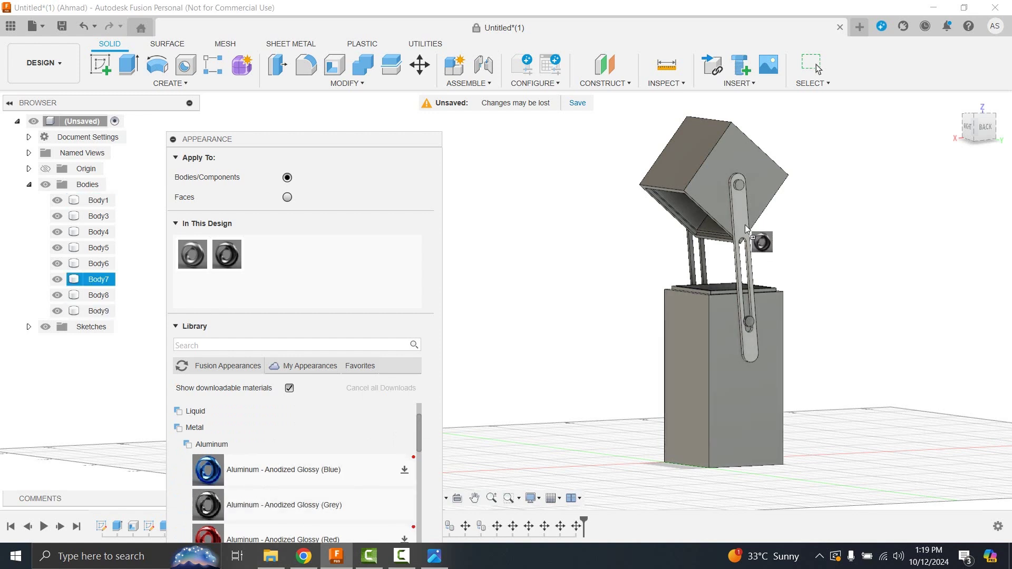
Apply Aluminum - Anodized Glossy (Blue) to the slotted links and remaining arm rods.
{"action": "scroll", "coordinate": [241, 506], "scroll_direction": "down", "scroll_amount": 5}
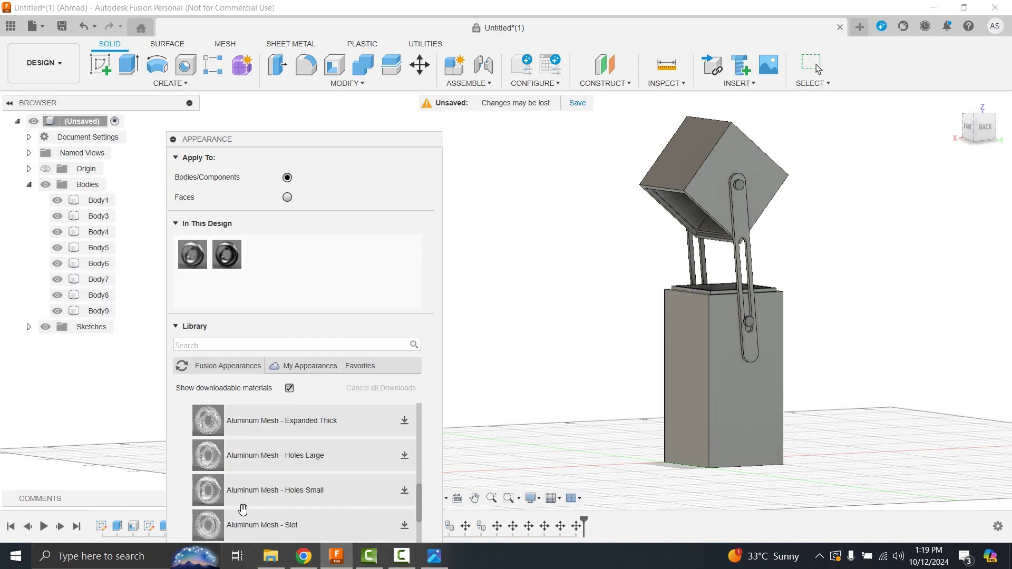
{"action": "scroll", "coordinate": [241, 506], "scroll_direction": "up", "scroll_amount": 2}
{"action": "scroll", "coordinate": [242, 506], "scroll_direction": "up", "scroll_amount": 4}
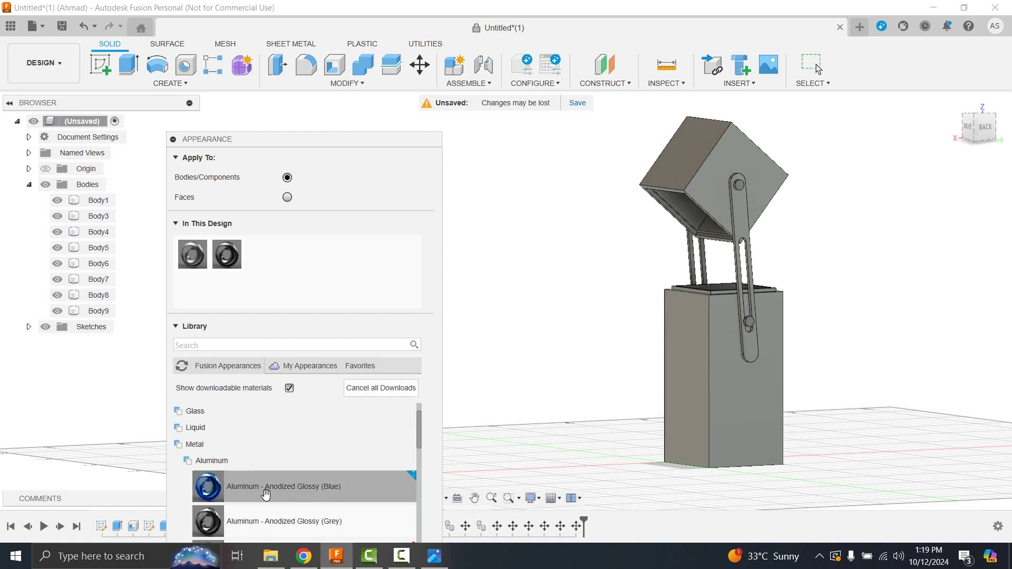
{"action": "left_click_drag", "start_coordinate": [281, 494], "coordinate": [745, 341]}
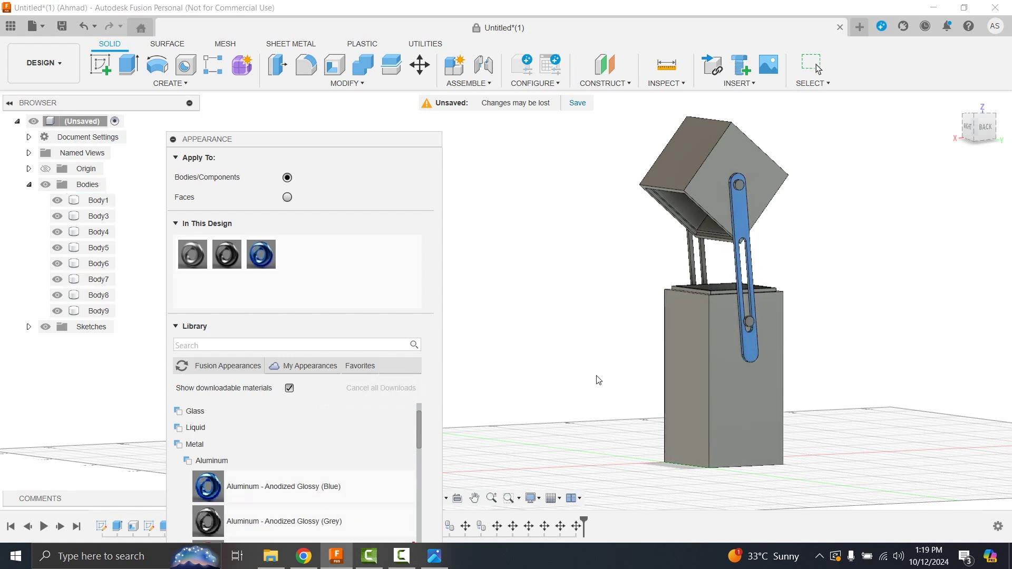
{"action": "middle_click_drag", "start_coordinate": [598, 379], "coordinate": [648, 325], "text": "shift"}
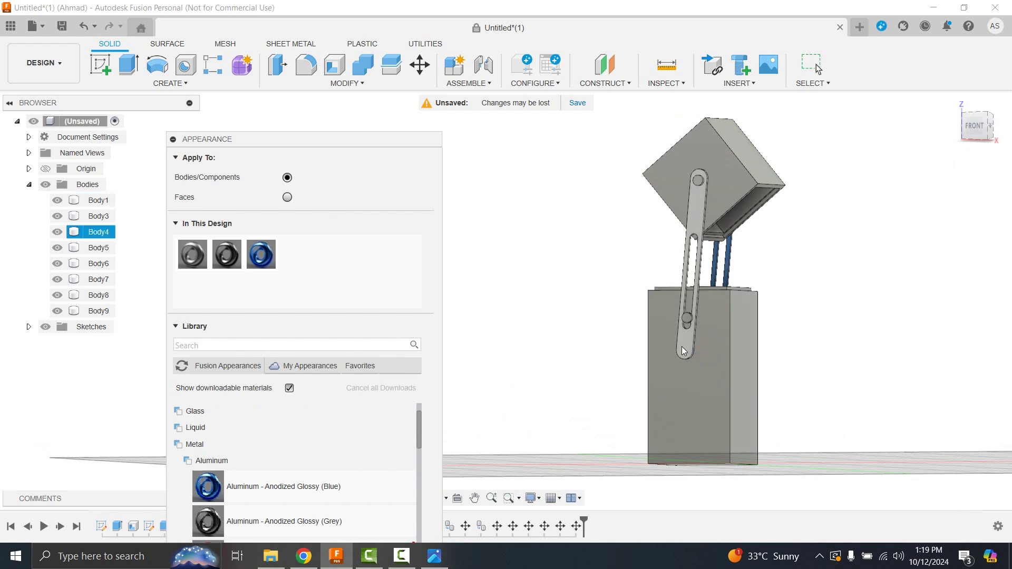
{"action": "left_click_drag", "start_coordinate": [316, 522], "coordinate": [684, 314]}
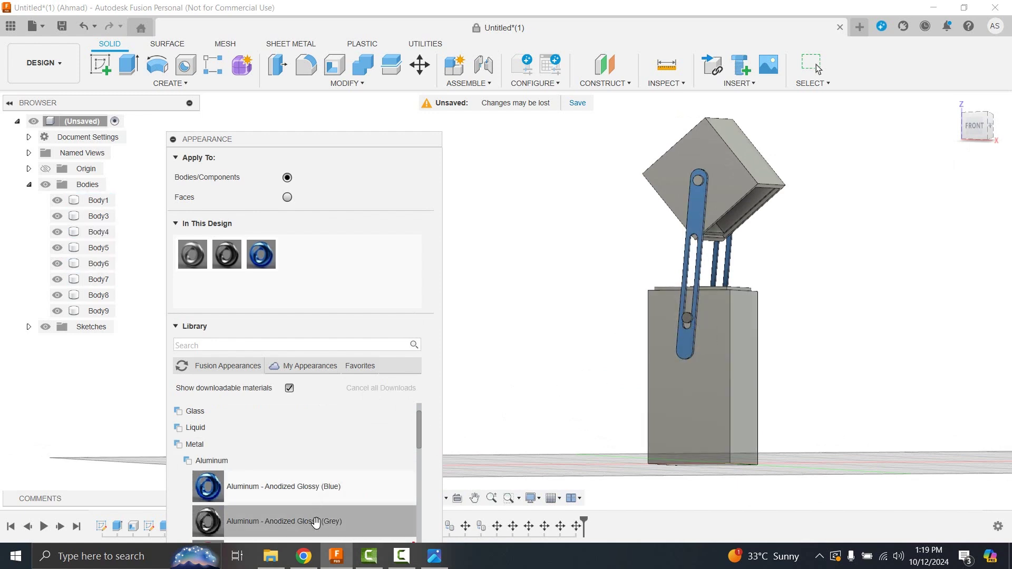
{"action": "left_click_drag", "start_coordinate": [208, 521], "coordinate": [696, 171]}
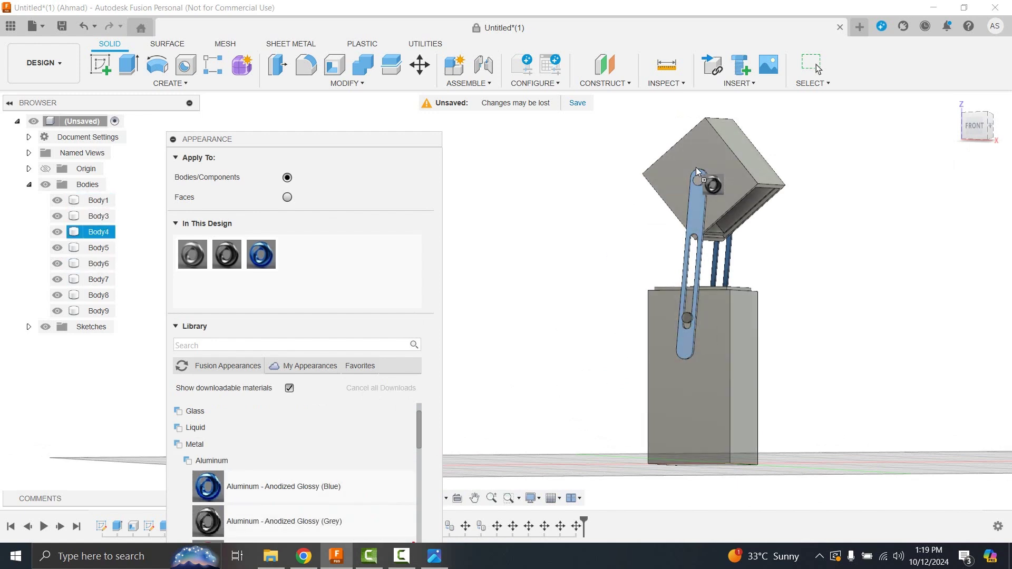
{"action": "left_click", "coordinate": [207, 446]}
{"action": "scroll", "coordinate": [247, 453], "scroll_direction": "down", "scroll_amount": 1}
Open the Wood materials and apply Cherry to the lower and upper boxes.
{"action": "left_click_drag", "start_coordinate": [401, 139], "coordinate": [419, 30]}
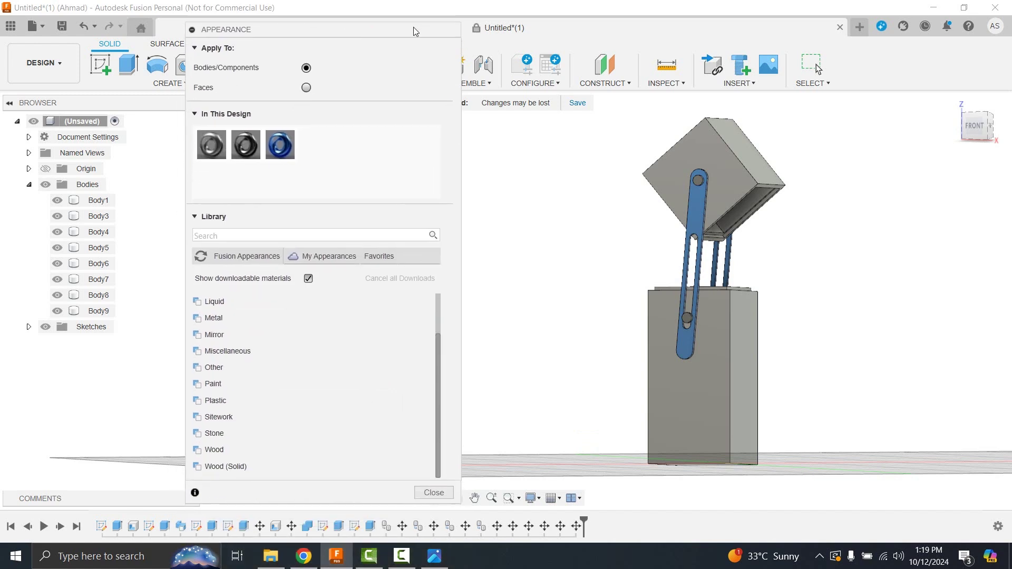
{"action": "left_click", "coordinate": [250, 458]}
{"action": "scroll", "coordinate": [268, 452], "scroll_direction": "down", "scroll_amount": 5}
{"action": "scroll", "coordinate": [268, 452], "scroll_direction": "up", "scroll_amount": 3}
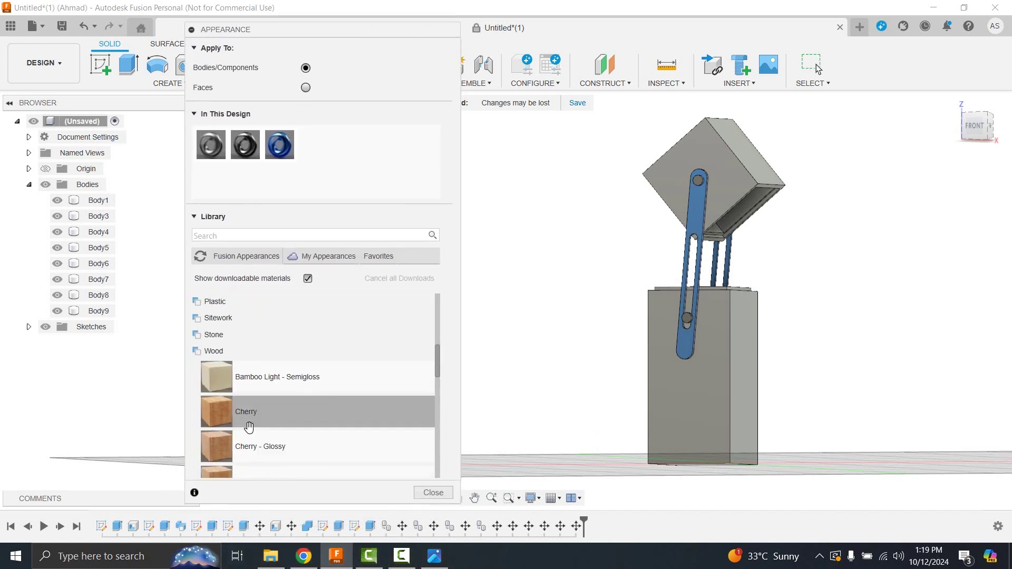
{"action": "left_click_drag", "start_coordinate": [248, 416], "coordinate": [700, 369]}
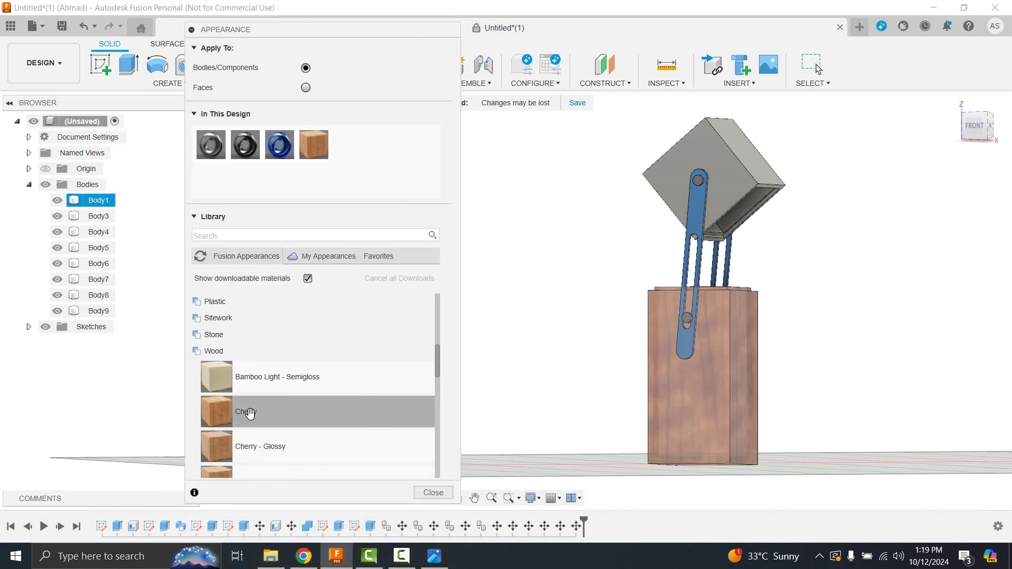
{"action": "left_click_drag", "start_coordinate": [248, 414], "coordinate": [723, 156]}
Replace Cherry with Bamboo Light - Semigloss on both boxes.
{"action": "middle_click_drag", "start_coordinate": [790, 318], "coordinate": [600, 316], "text": "shift"}
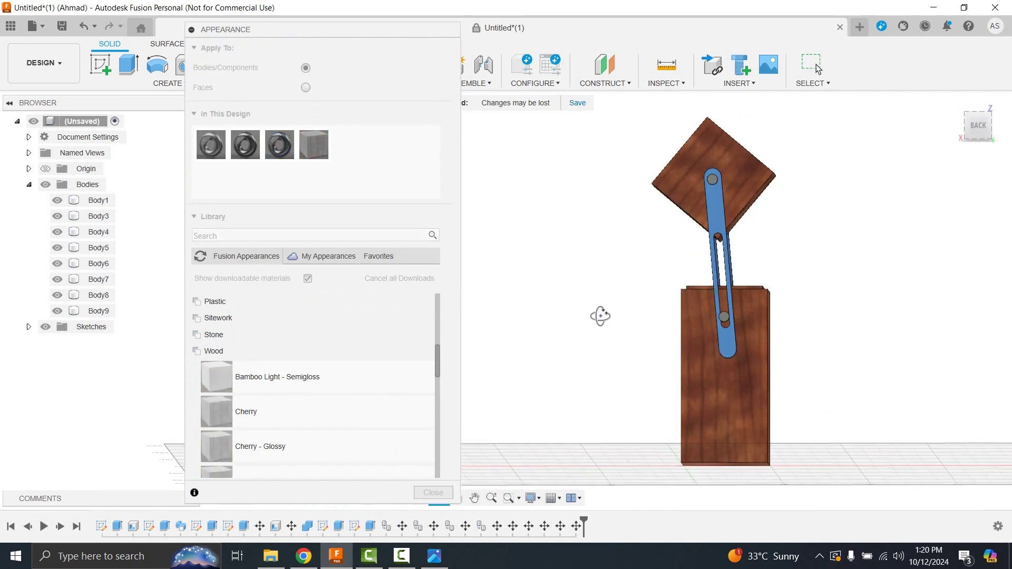
{"action": "mouse_move", "coordinate": [216, 377]}
{"action": "left_mouse_down"}
{"action": "mouse_move", "coordinate": [348, 365]}
{"action": "mouse_move", "coordinate": [240, 365]}
{"action": "left_mouse_up"}
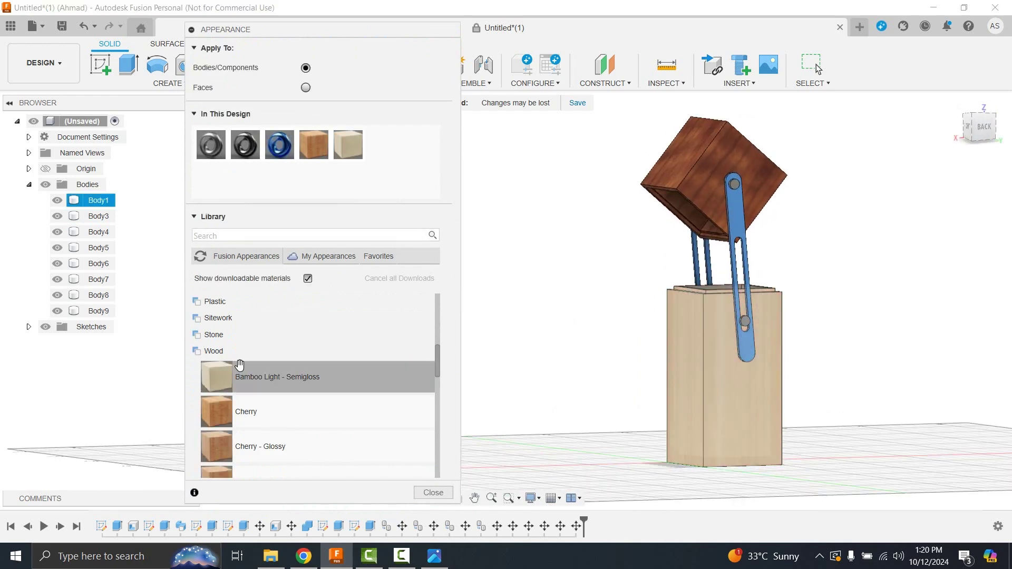
{"action": "left_click_drag", "start_coordinate": [593, 283], "coordinate": [711, 174]}
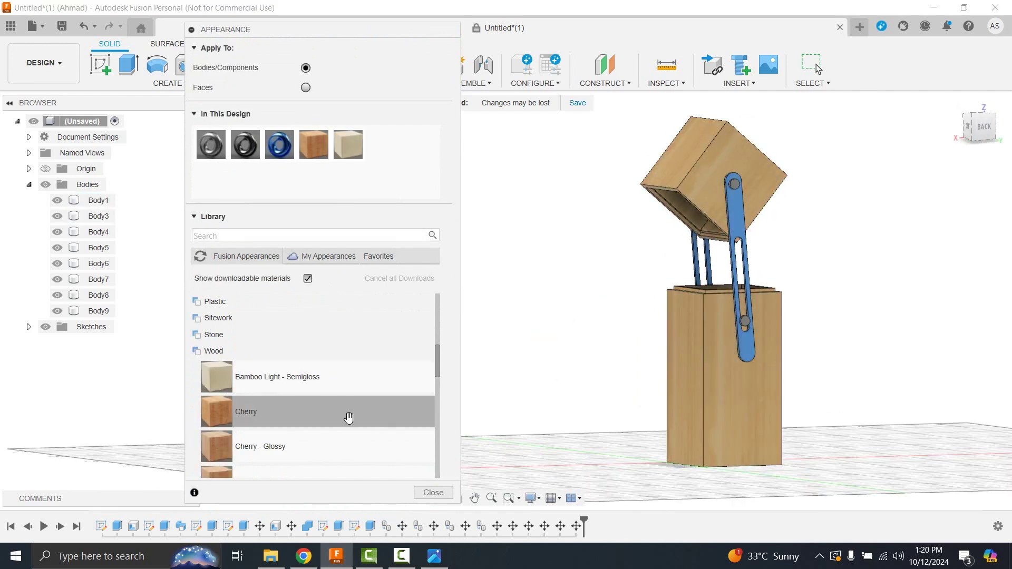
{"action": "scroll", "coordinate": [348, 418], "scroll_direction": "down", "scroll_amount": 5}
{"action": "scroll", "coordinate": [348, 418], "scroll_direction": "up", "scroll_amount": 15}
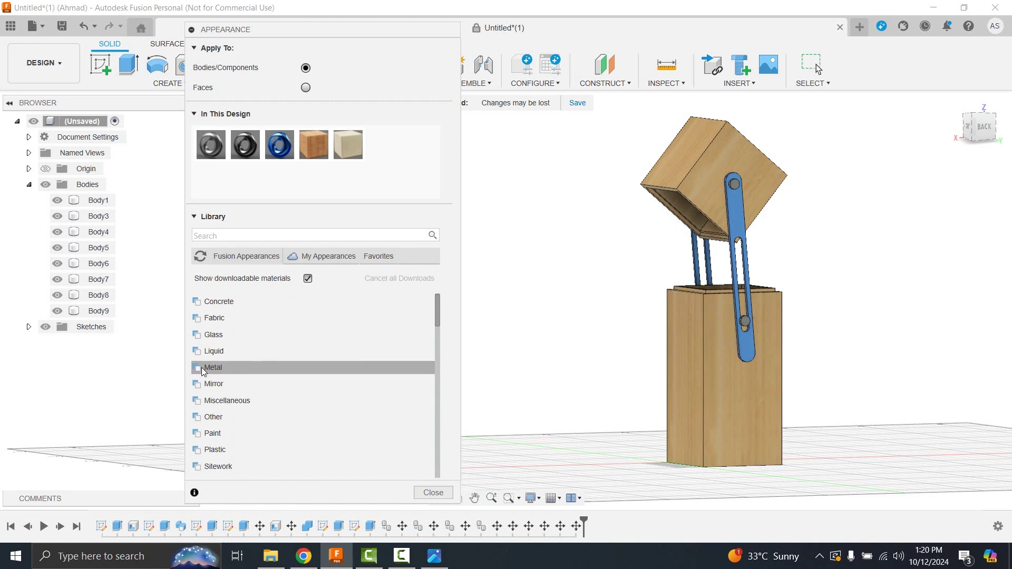
Browse the Metal materials, collapsing Aluminum and expanding Bronze.
{"action": "left_click", "coordinate": [249, 372]}
{"action": "scroll", "coordinate": [266, 387], "scroll_direction": "down", "scroll_amount": 3}
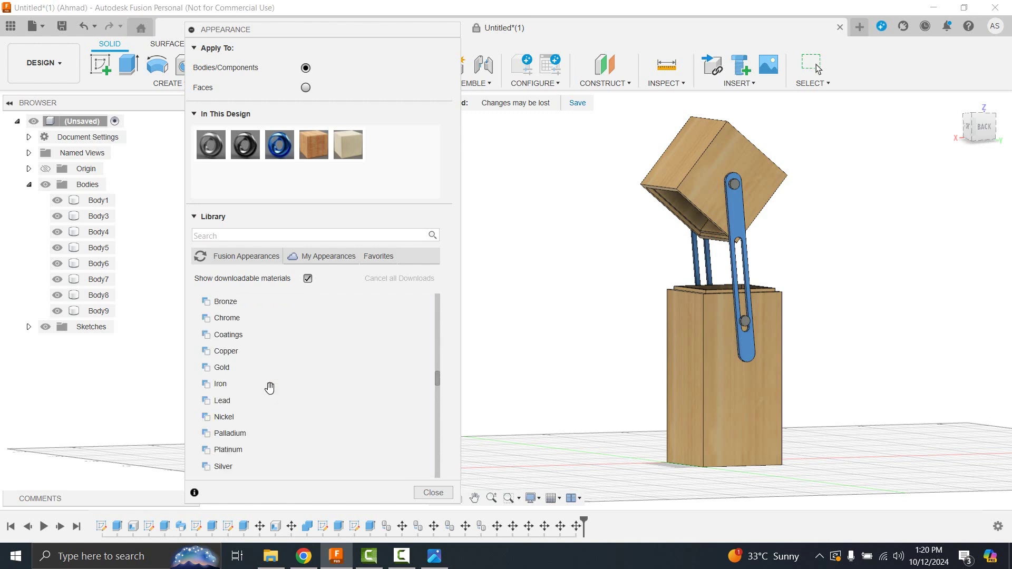
{"action": "scroll", "coordinate": [269, 386], "scroll_direction": "up", "scroll_amount": 10}
{"action": "scroll", "coordinate": [270, 387], "scroll_direction": "up", "scroll_amount": 3}
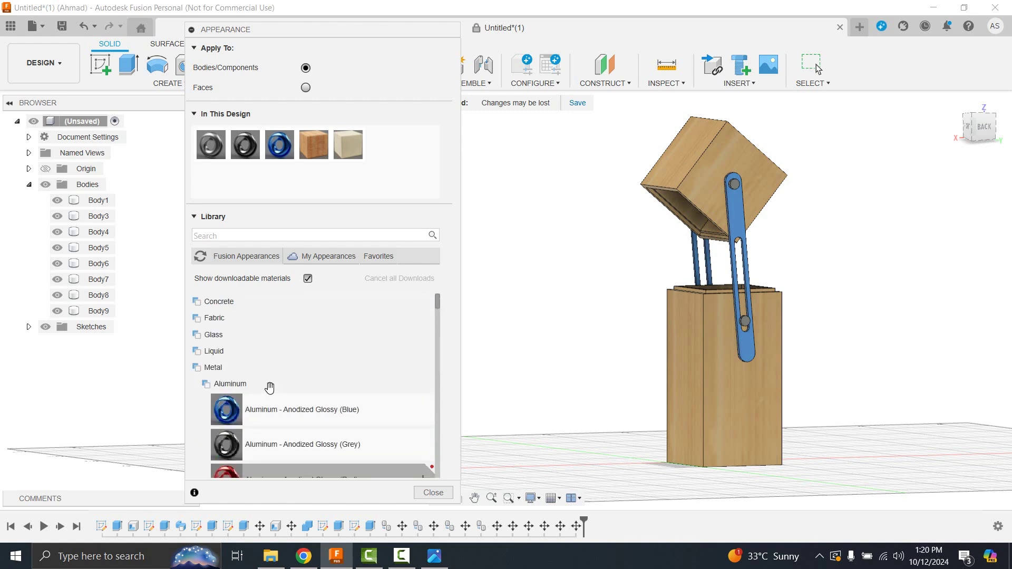
{"action": "left_click", "coordinate": [269, 388]}
{"action": "left_click", "coordinate": [269, 414]}
{"action": "scroll", "coordinate": [271, 420], "scroll_direction": "down", "scroll_amount": 2}
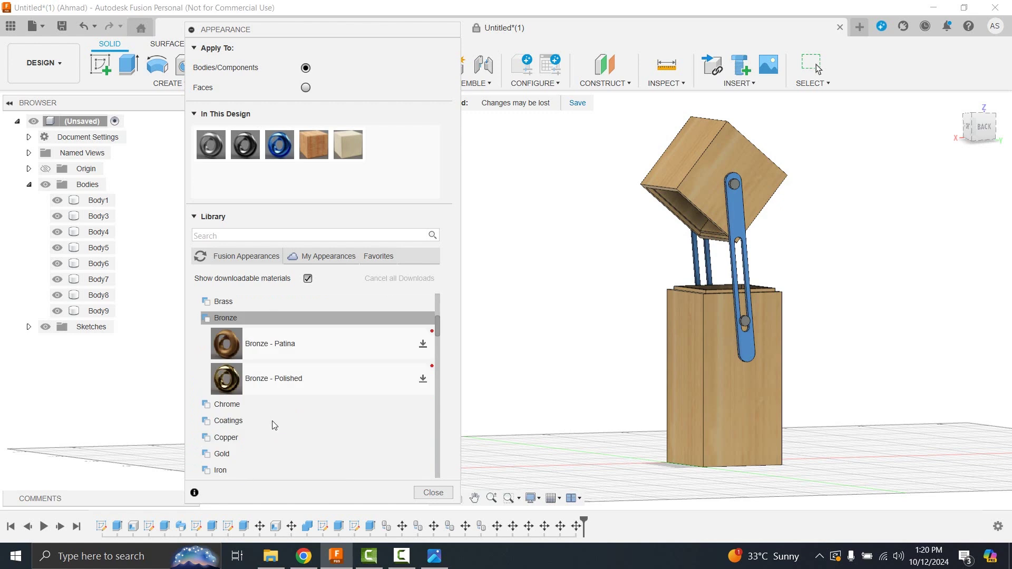
{"action": "scroll", "coordinate": [274, 425], "scroll_direction": "up", "scroll_amount": 2}
Try Brass - Matte on the front link, then restore blue anodized aluminum.
{"action": "left_click", "coordinate": [270, 405]}
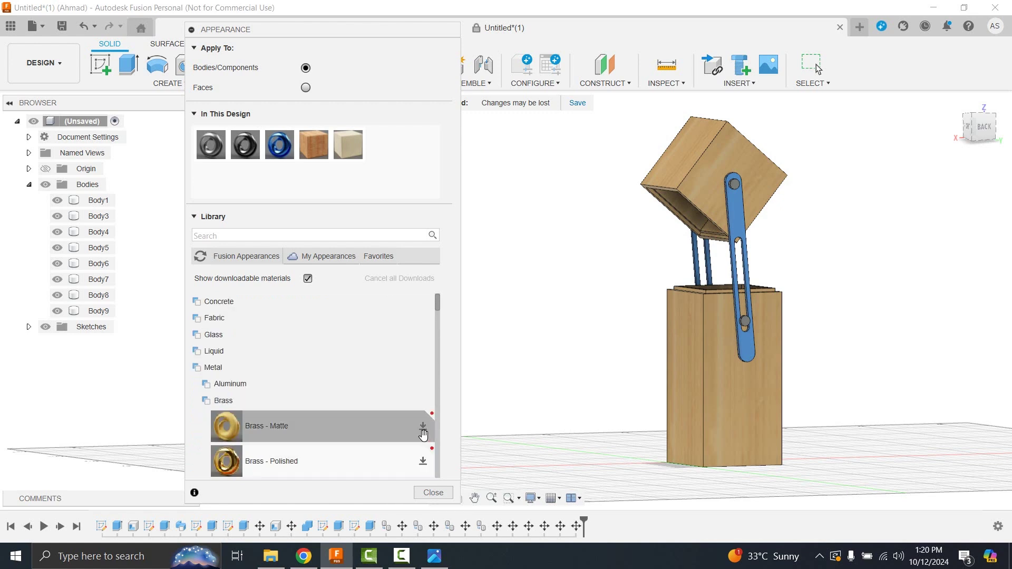
{"action": "scroll", "coordinate": [373, 443], "scroll_direction": "down", "scroll_amount": 2}
{"action": "scroll", "coordinate": [373, 446], "scroll_direction": "up", "scroll_amount": 2}
{"action": "mouse_move", "coordinate": [372, 430]}
{"action": "left_mouse_down"}
{"action": "mouse_move", "coordinate": [312, 435]}
{"action": "mouse_move", "coordinate": [740, 247]}
{"action": "left_mouse_up"}
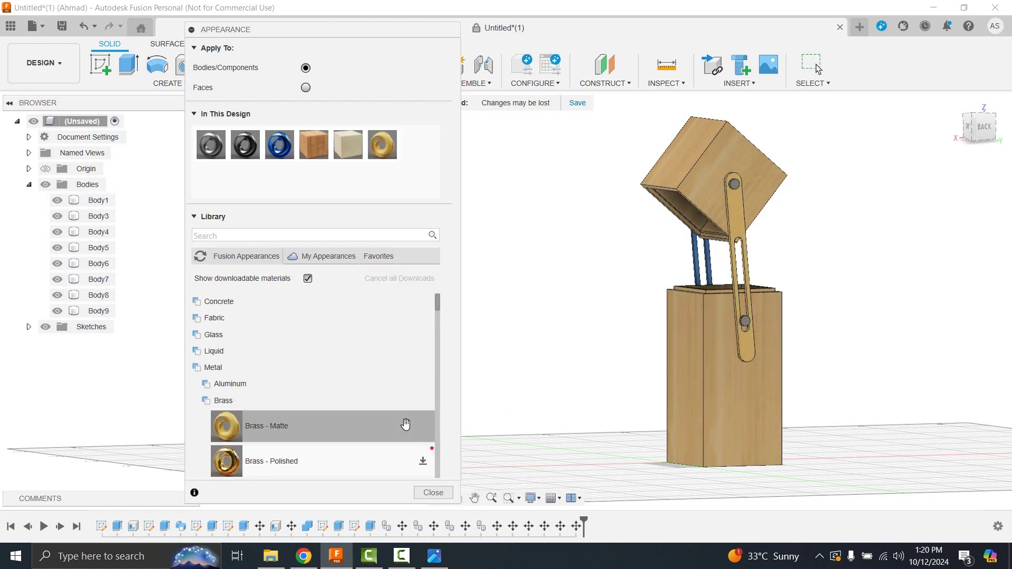
{"action": "left_click", "coordinate": [253, 384]}
{"action": "left_click_drag", "start_coordinate": [295, 410], "coordinate": [741, 253]}
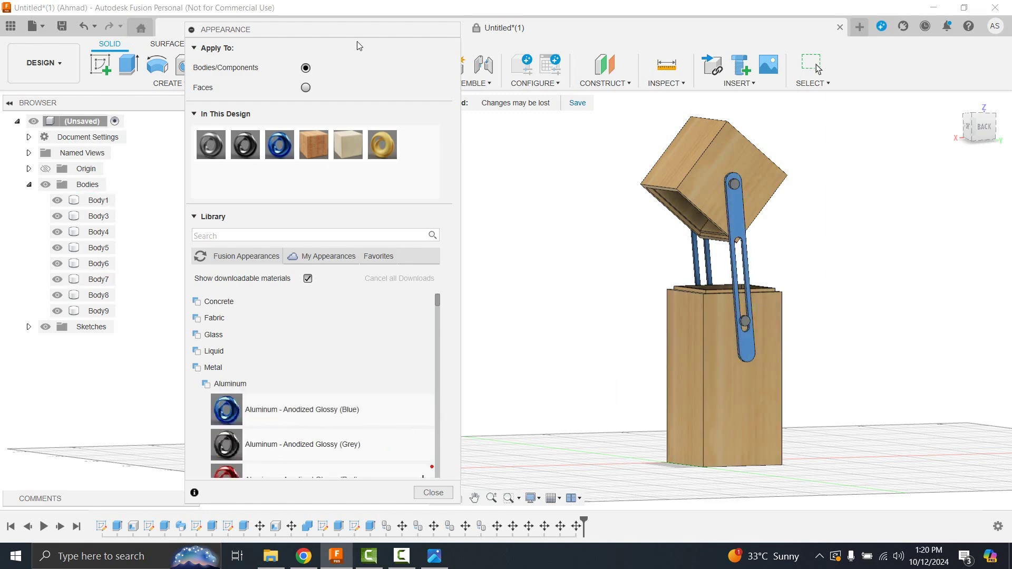
Close the Appearance panel to view the finished wood-and-blue-aluminum lamp.
{"action": "left_click", "coordinate": [429, 492]}
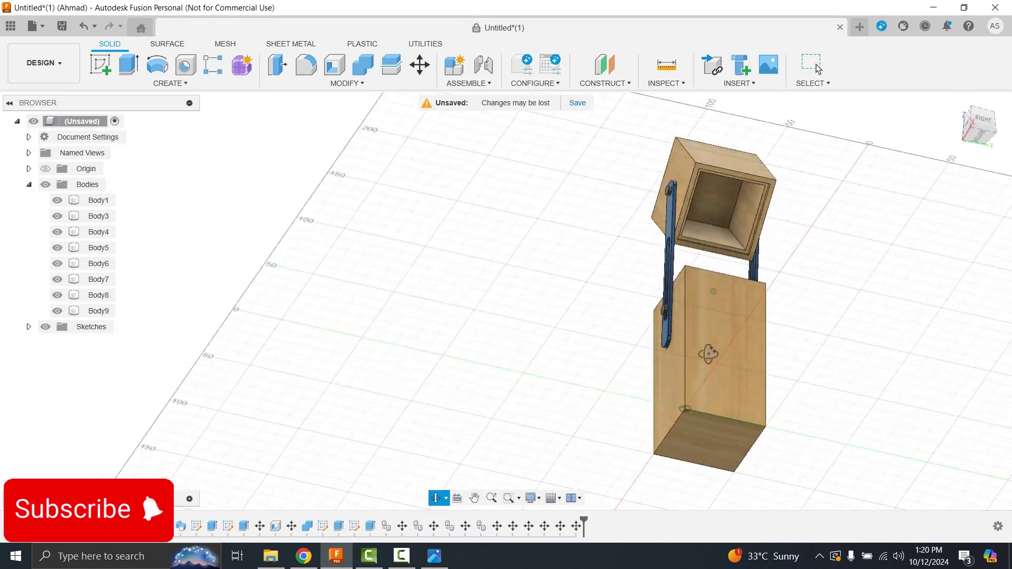